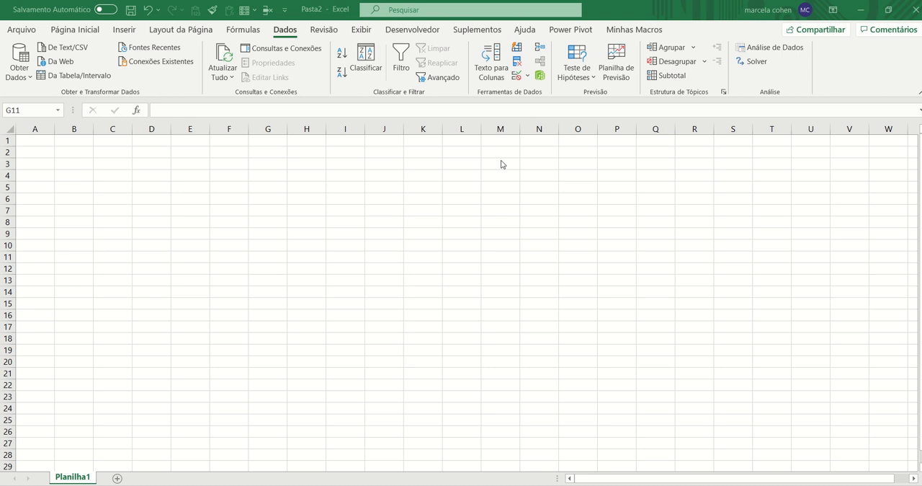
Open the preprocess_csv file from the desktop in Bloco de notas and enlarge its window to show full rows
{"action": "left_click", "coordinate": [889, 9]}
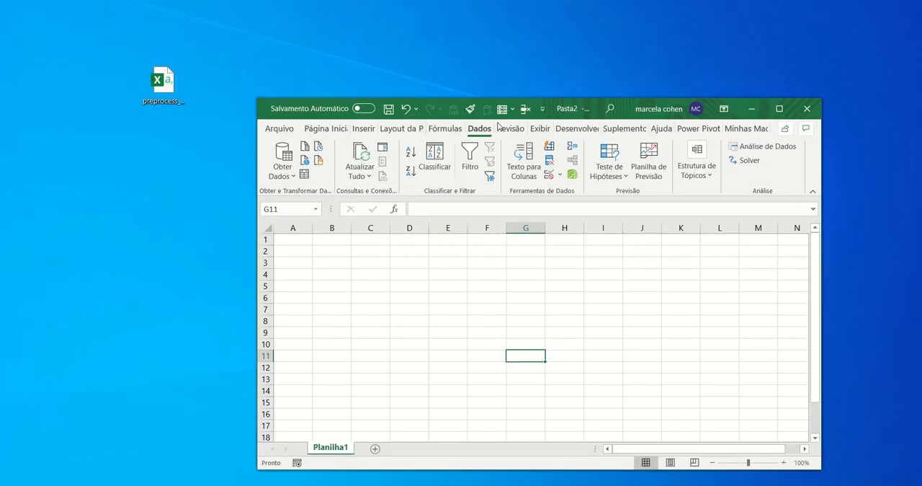
{"action": "left_click", "coordinate": [171, 92]}
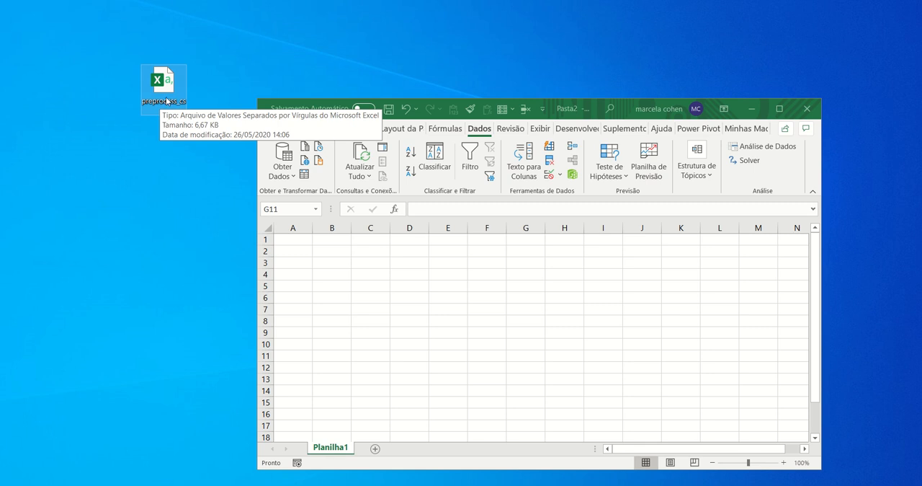
{"action": "right_click", "coordinate": [165, 87]}
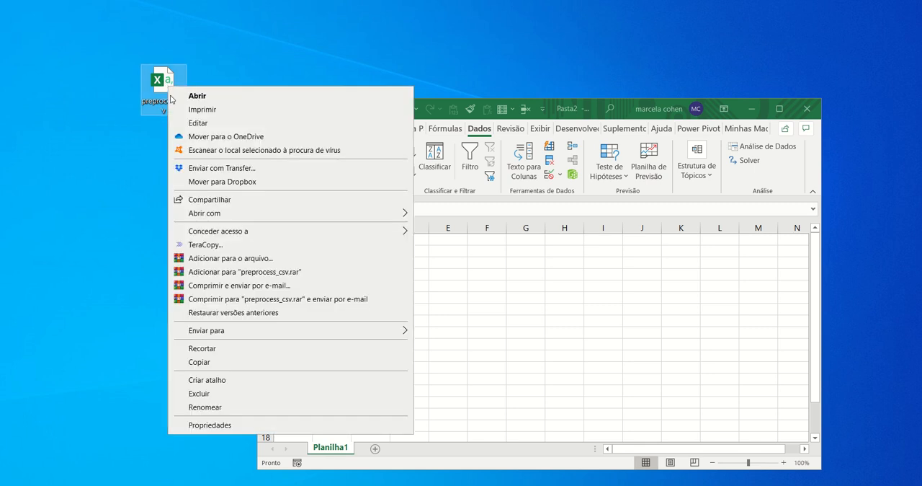
{"action": "mouse_move", "coordinate": [264, 219]}
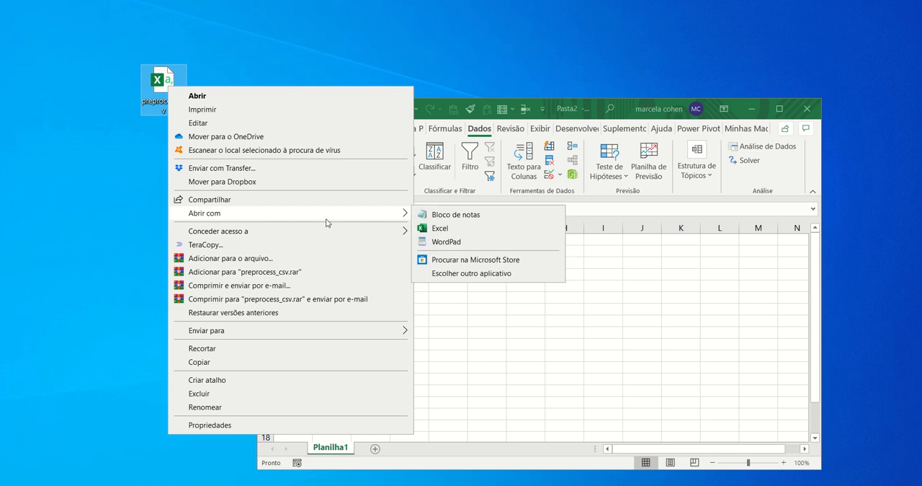
{"action": "left_click", "coordinate": [476, 216]}
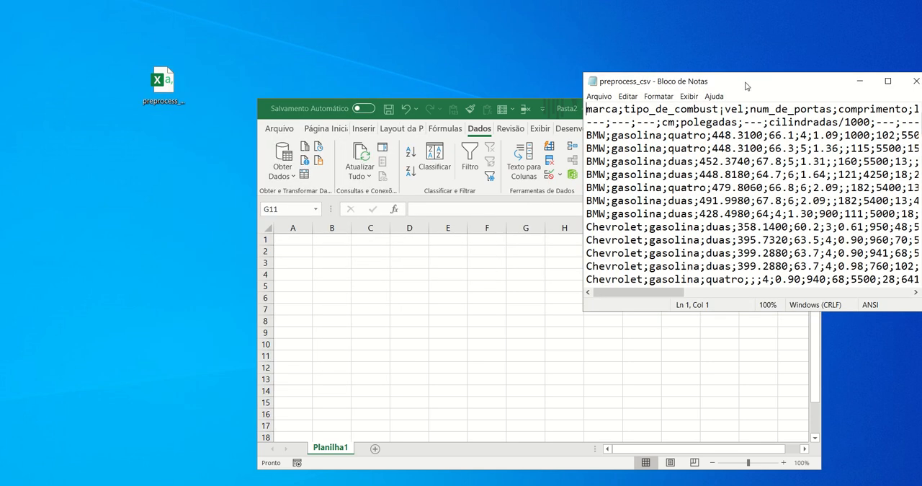
{"action": "left_click_drag", "start_coordinate": [747, 85], "coordinate": [196, 80]}
{"action": "left_click_drag", "start_coordinate": [377, 308], "coordinate": [552, 389]}
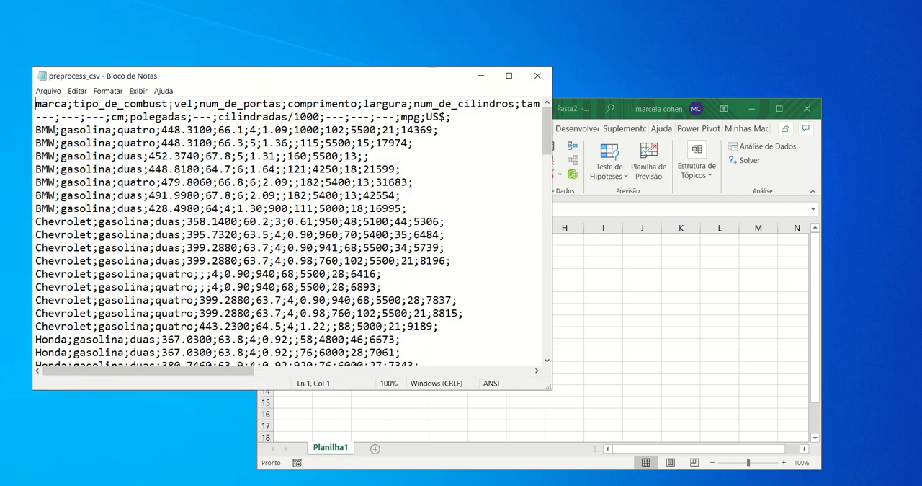
Examine the semicolon delimiters, decimal points and missing fields in the BMW rows of preprocess_csv, and close the file
{"action": "left_click_drag", "start_coordinate": [54, 130], "coordinate": [62, 130]}
{"action": "left_click_drag", "start_coordinate": [119, 130], "coordinate": [113, 130]}
{"action": "left_click_drag", "start_coordinate": [55, 130], "coordinate": [62, 130]}
{"action": "left_click_drag", "start_coordinate": [120, 131], "coordinate": [113, 130]}
{"action": "left_click_drag", "start_coordinate": [62, 131], "coordinate": [56, 130]}
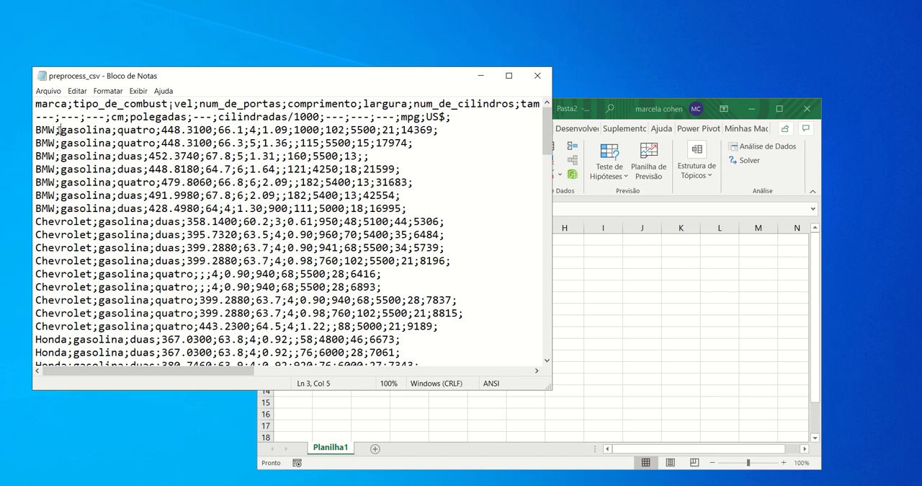
{"action": "left_click", "coordinate": [112, 131]}
{"action": "left_click_drag", "start_coordinate": [150, 156], "coordinate": [232, 156]}
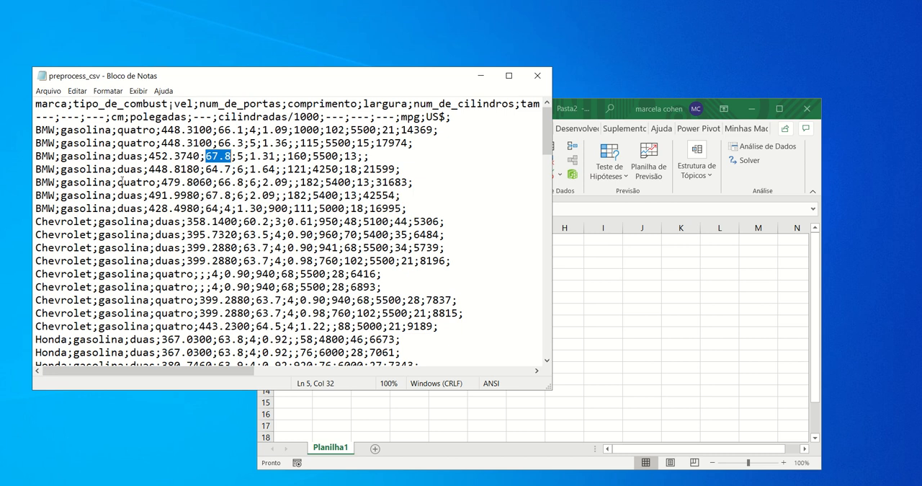
{"action": "key", "text": "Home"}
{"action": "key", "text": "shift+End"}
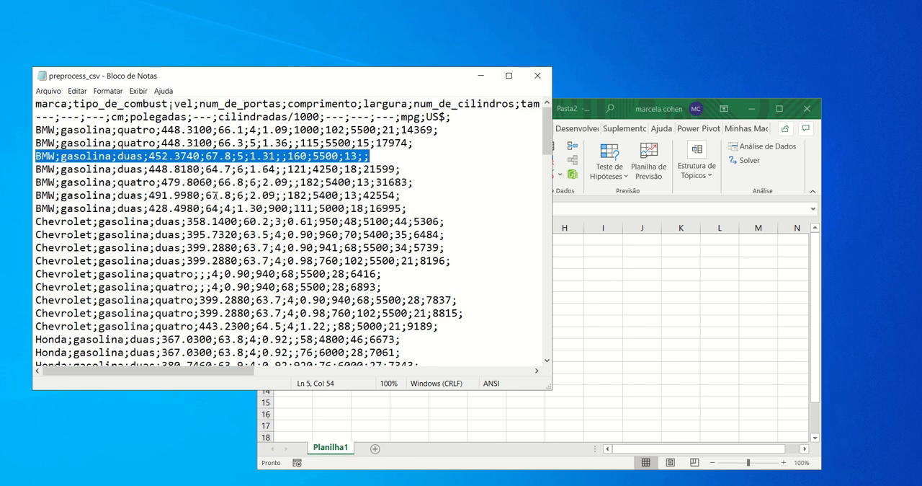
{"action": "left_click", "coordinate": [537, 76]}
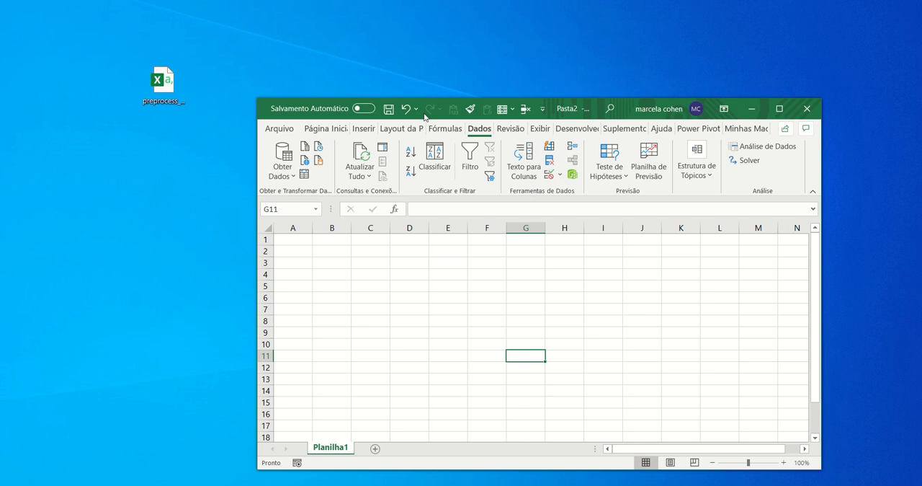
Switch back to the full-size blank Excel worksheet and enter the test value 8,1 in cell F5
{"action": "left_click", "coordinate": [779, 108]}
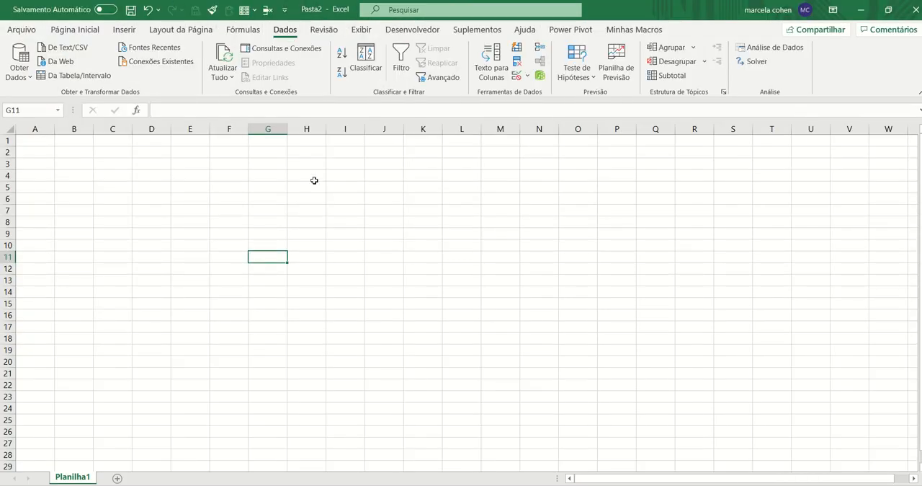
{"action": "left_click", "coordinate": [373, 245]}
{"action": "scroll", "coordinate": [372, 237], "scroll_direction": "up", "scroll_amount": 3}
{"action": "scroll", "coordinate": [372, 236], "scroll_direction": "up", "scroll_amount": 2}
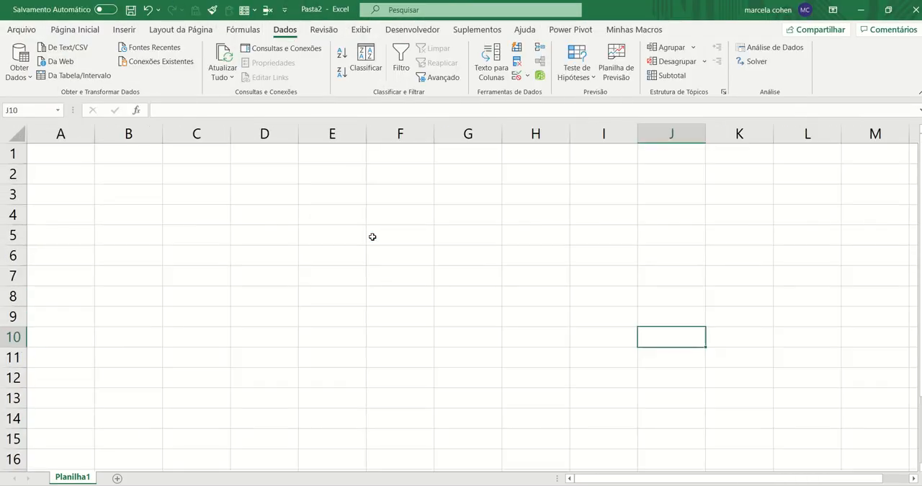
{"action": "left_click", "coordinate": [373, 236]}
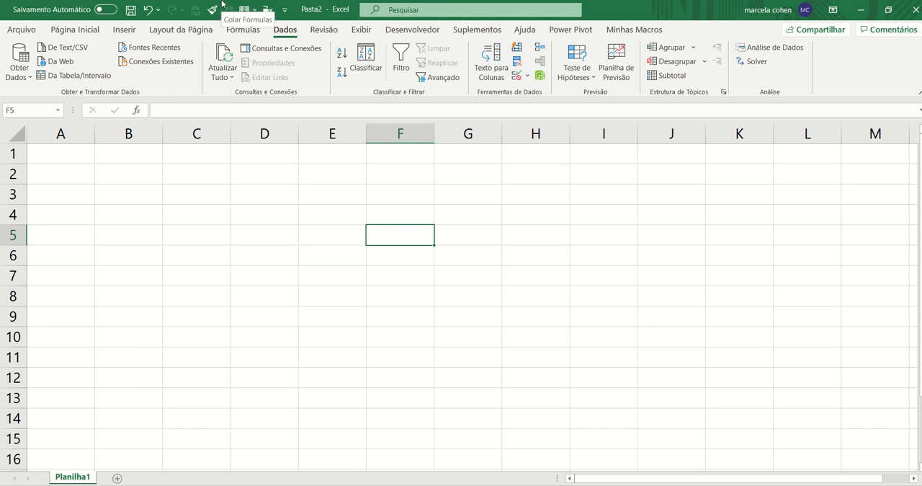
{"action": "type", "text": "8,1"}
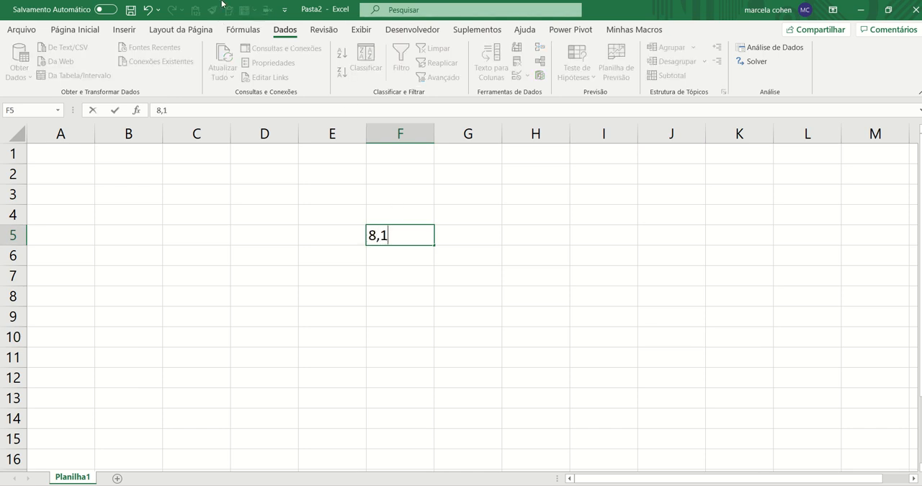
{"action": "key", "text": "Return"}
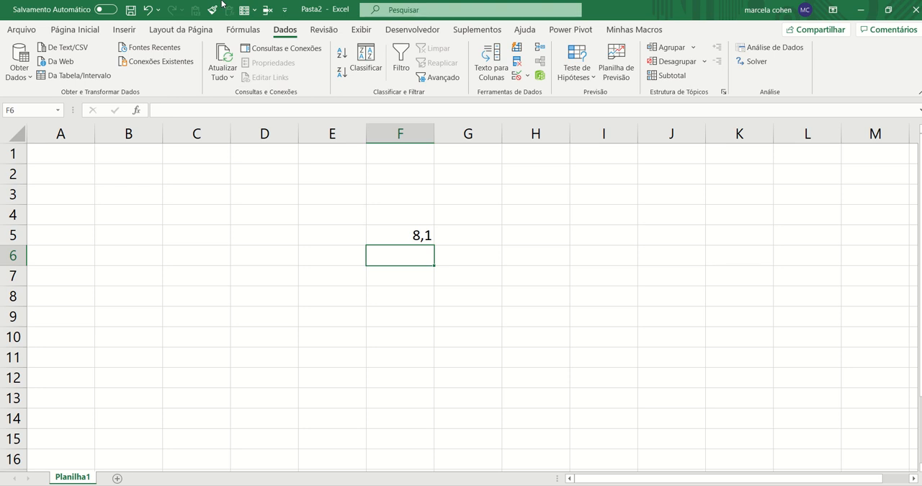
Enter the test value 8.1 in cell F6, using a point as the decimal separator
{"action": "key", "text": "Up"}
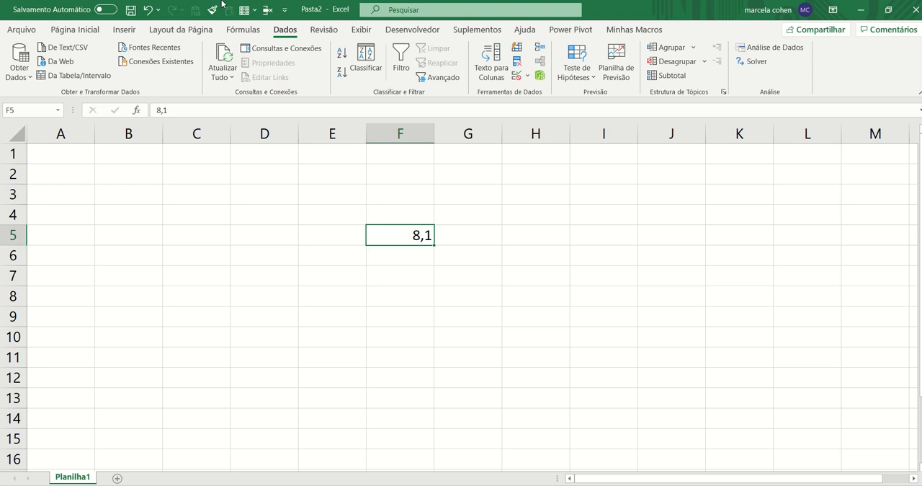
{"action": "key", "text": "Down"}
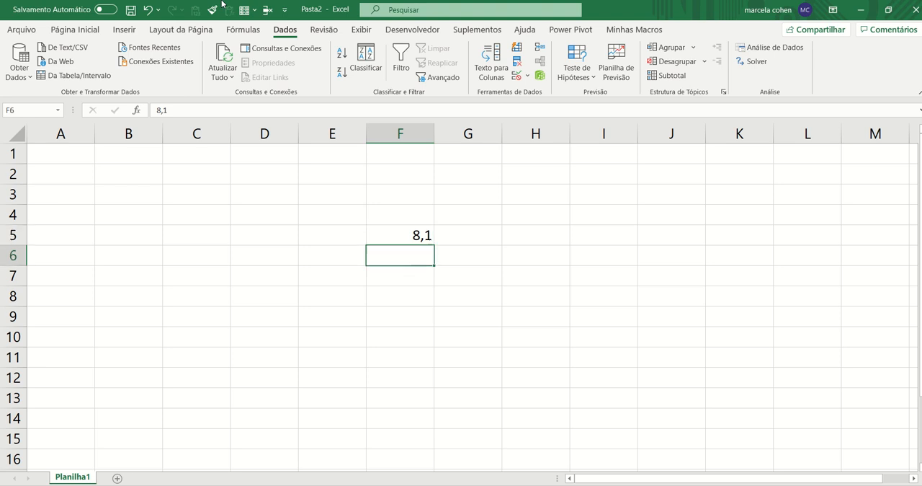
{"action": "key", "text": "Up"}
{"action": "key", "text": "Down"}
{"action": "type", "text": "8.1"}
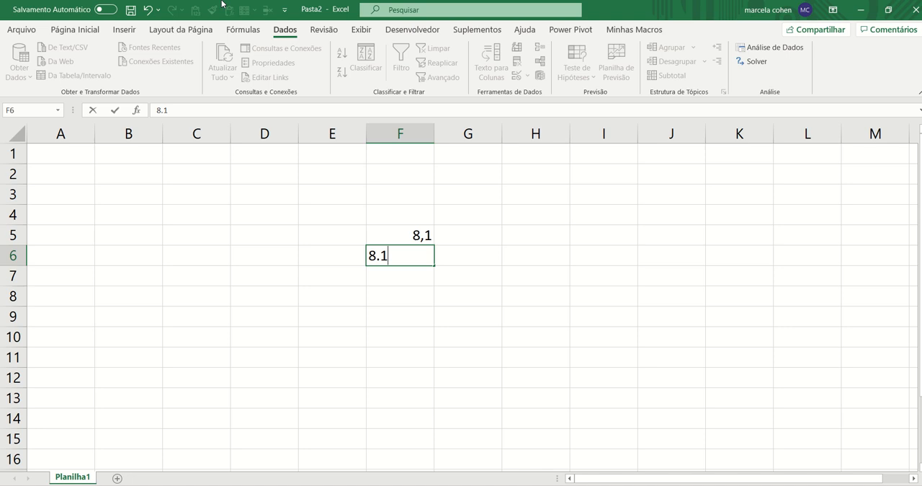
{"action": "key", "text": "Return"}
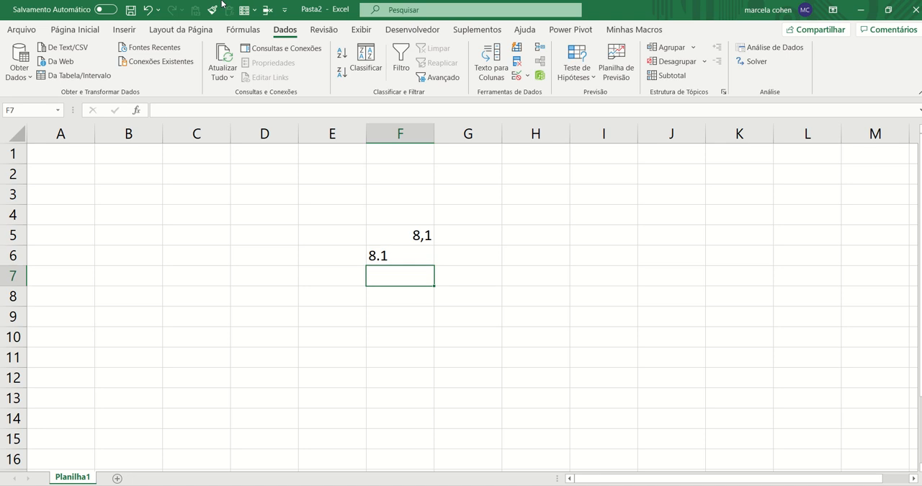
Clear both test values from cells F5 and F6
{"action": "key", "text": "Up"}
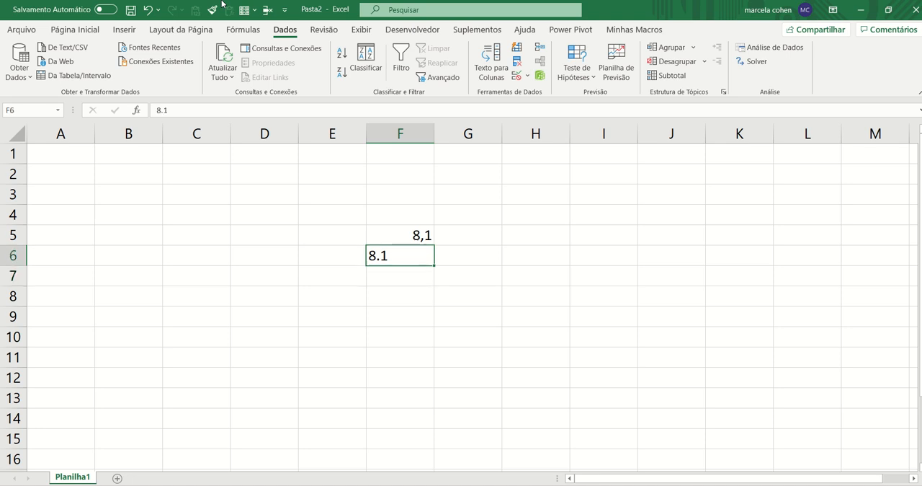
{"action": "key", "text": "shift+Up"}
{"action": "key", "text": "Down"}
{"action": "key", "text": "Up"}
{"action": "key", "text": "shift+Up"}
{"action": "key", "text": "ctrl+c"}
{"action": "key", "text": "Delete"}
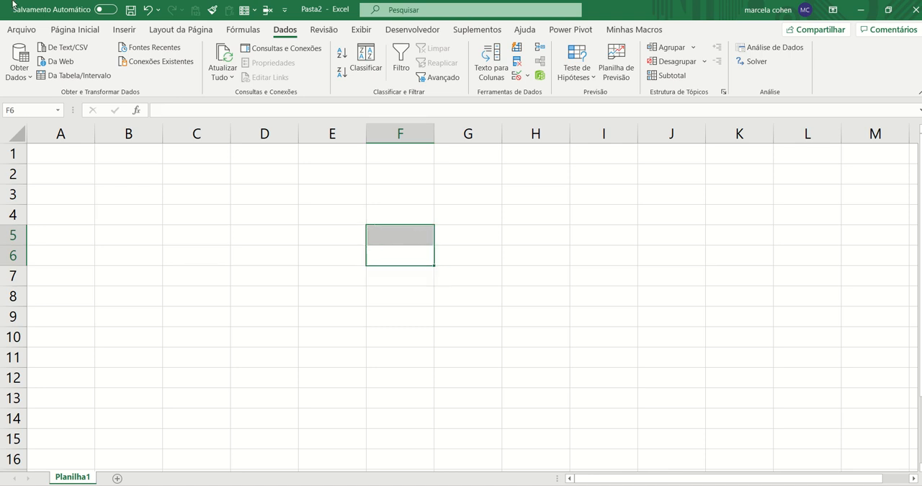
Set Excel's decimal separator to a point and its thousands separator to a comma in the advanced options
{"action": "left_click", "coordinate": [119, 220]}
{"action": "left_click", "coordinate": [94, 33]}
{"action": "left_click", "coordinate": [21, 30]}
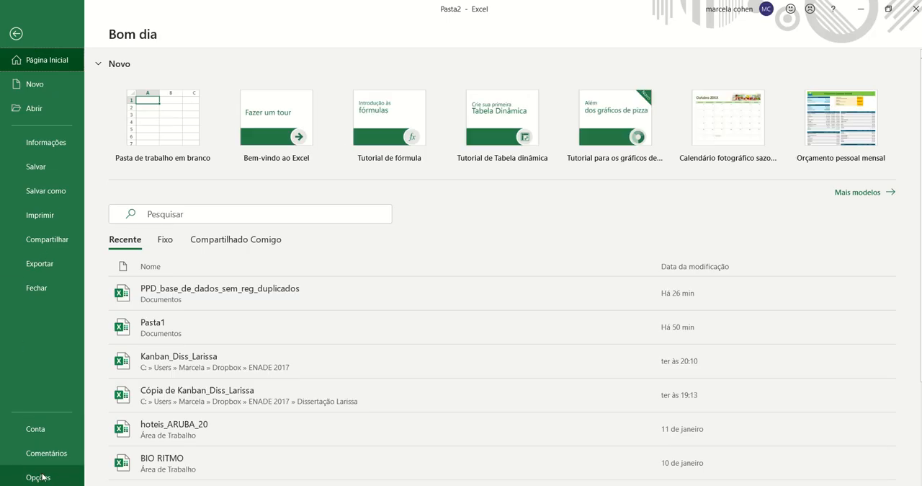
{"action": "key", "text": "Escape"}
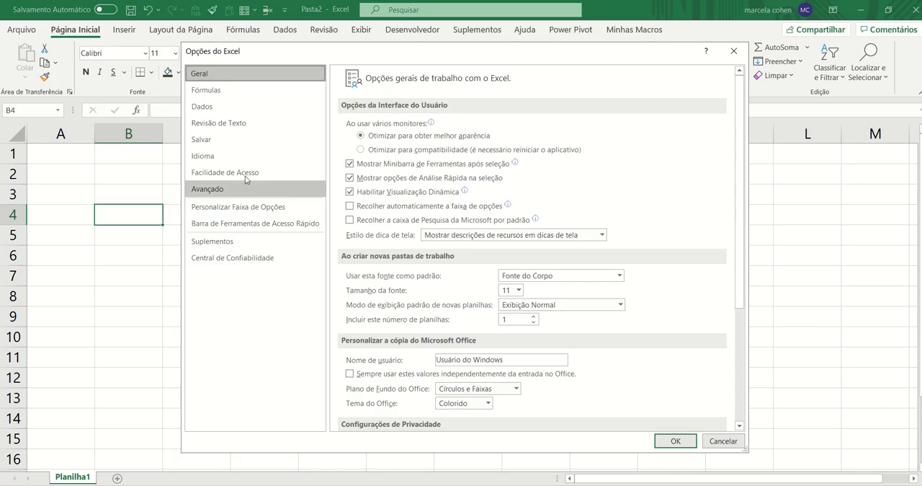
{"action": "left_click", "coordinate": [208, 194]}
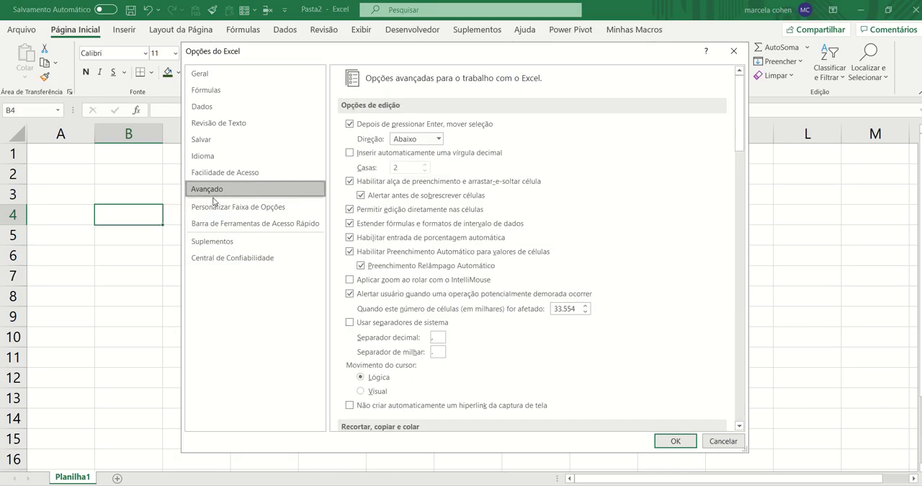
{"action": "left_click", "coordinate": [437, 337]}
{"action": "type", "text": "."}
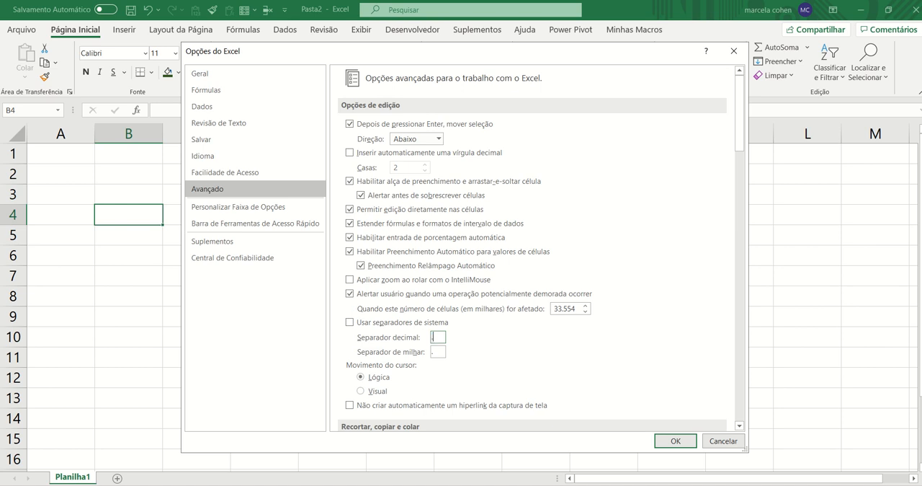
{"action": "left_click", "coordinate": [437, 352]}
{"action": "type", "text": ","}
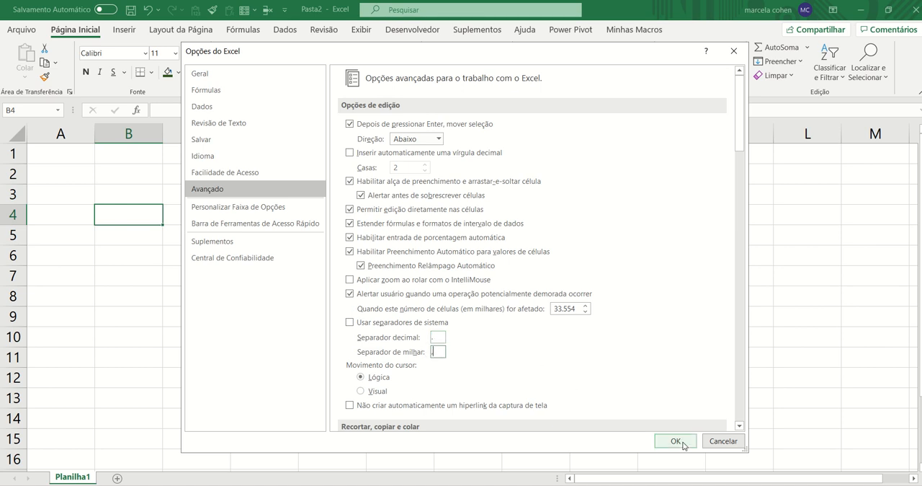
{"action": "left_click", "coordinate": [676, 440]}
Test the point as decimal separator by entering 5.2 in cell F4, and clear the cell
{"action": "left_click", "coordinate": [384, 222]}
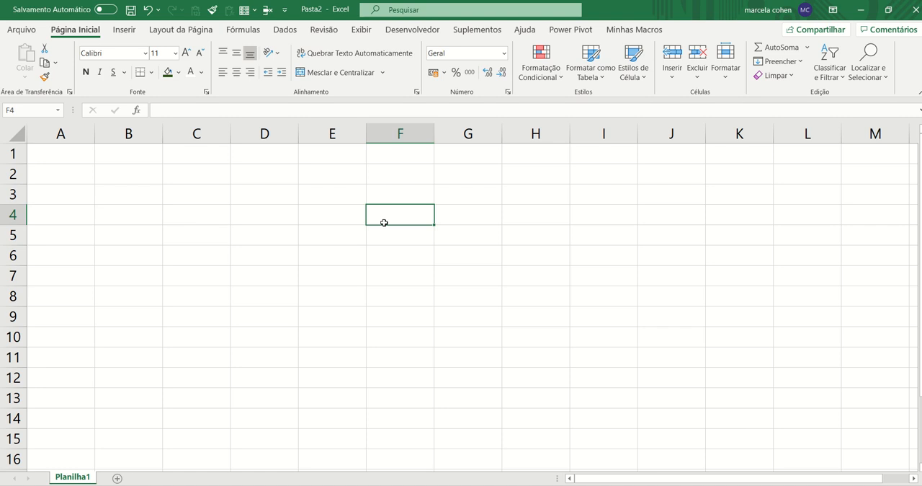
{"action": "type", "text": "5.2"}
{"action": "key", "text": "Return"}
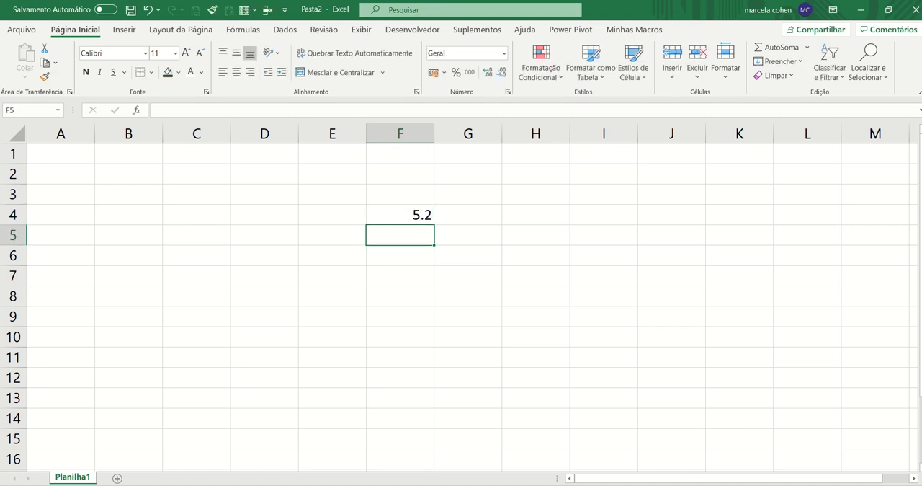
{"action": "key", "text": "Up"}
{"action": "key", "text": "Delete"}
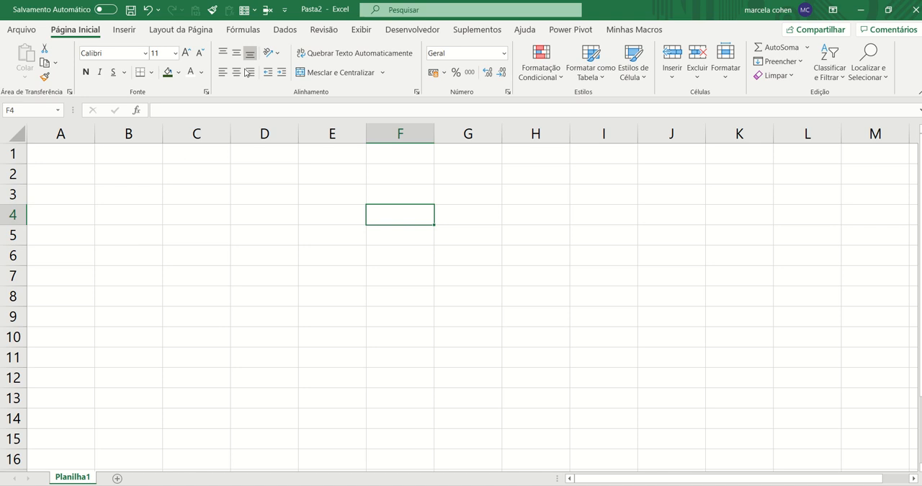
Import the preprocess_csv file from the desktop as Text/CSV data, bringing up its import preview
{"action": "left_click", "coordinate": [295, 33]}
{"action": "left_click", "coordinate": [30, 80]}
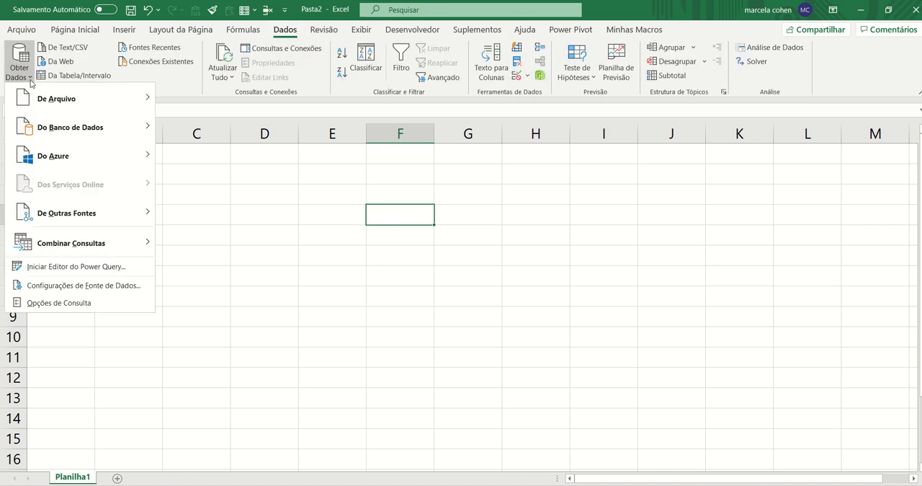
{"action": "mouse_move", "coordinate": [130, 98]}
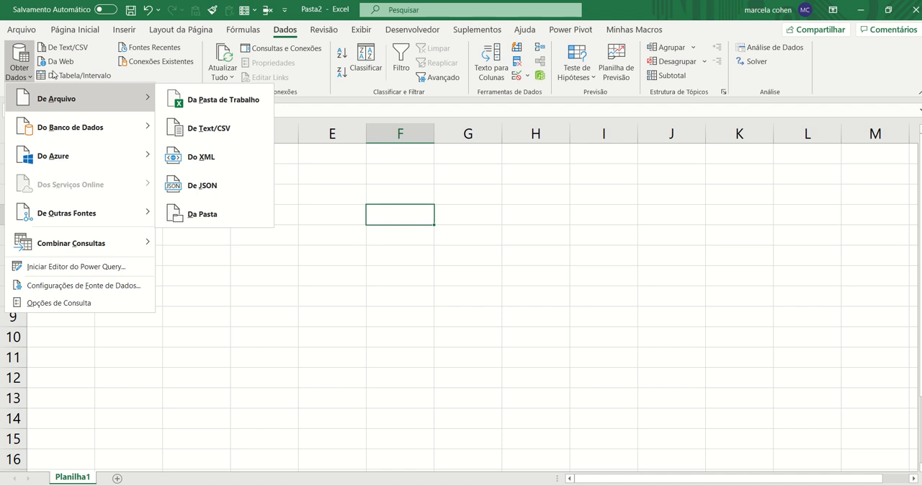
{"action": "left_click", "coordinate": [176, 99]}
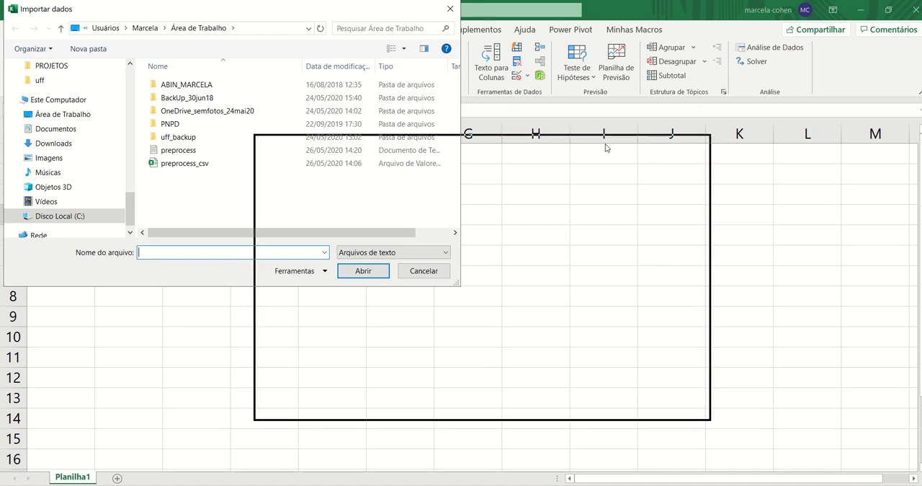
{"action": "left_click_drag", "start_coordinate": [605, 147], "coordinate": [606, 147]}
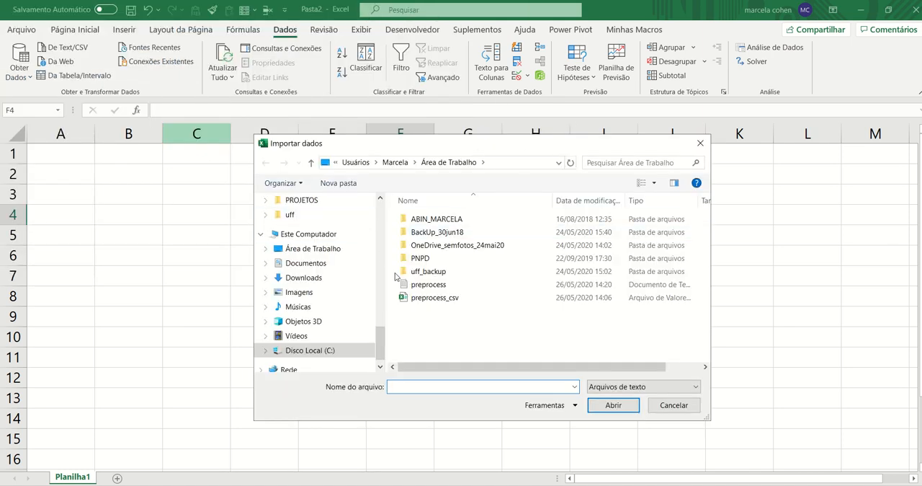
{"action": "left_click", "coordinate": [450, 299]}
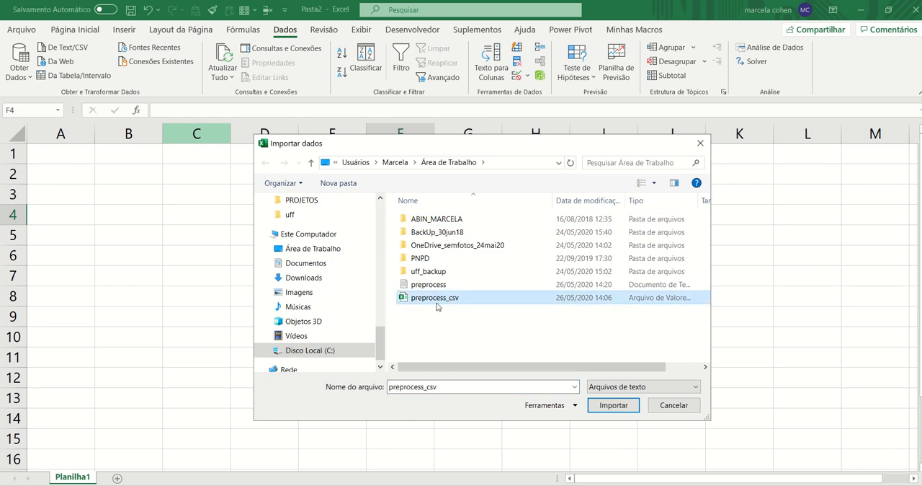
{"action": "left_click", "coordinate": [620, 408]}
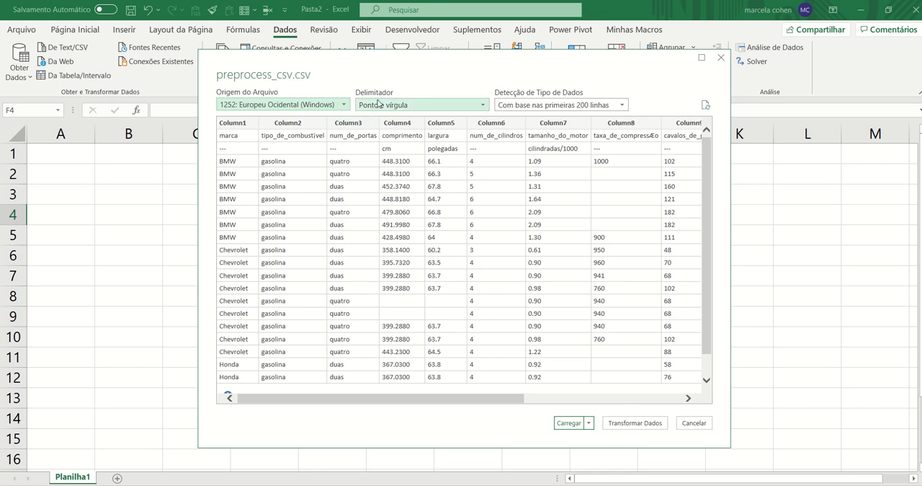
Keep the semicolon as delimiter, load the data into a new worksheet, and close the queries and connections pane
{"action": "left_click", "coordinate": [481, 108]}
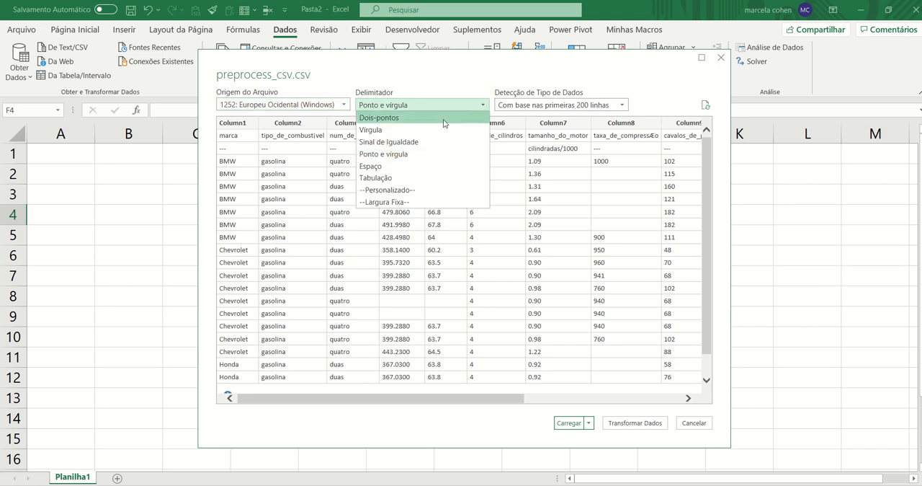
{"action": "left_click", "coordinate": [430, 154]}
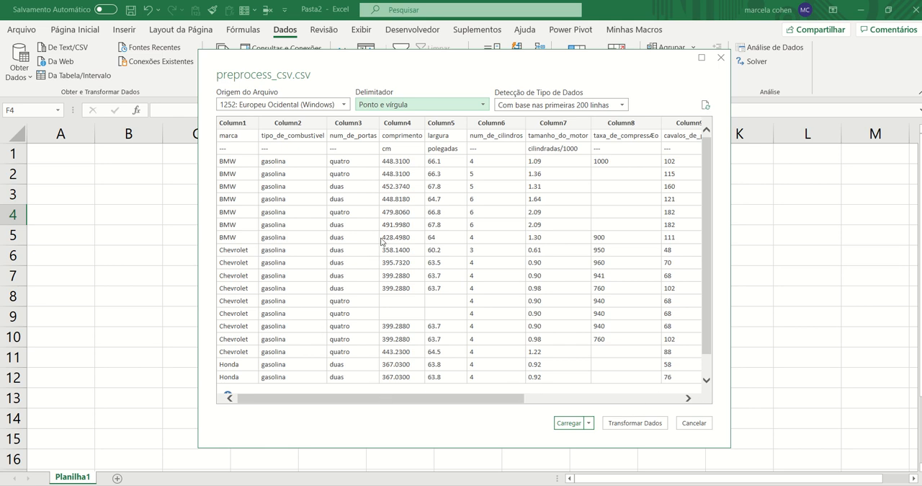
{"action": "left_click", "coordinate": [569, 424]}
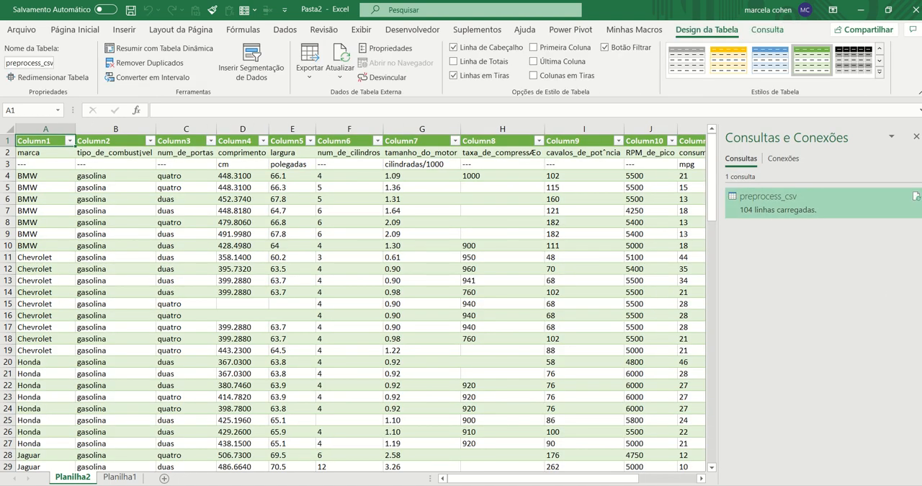
{"action": "left_click", "coordinate": [916, 137]}
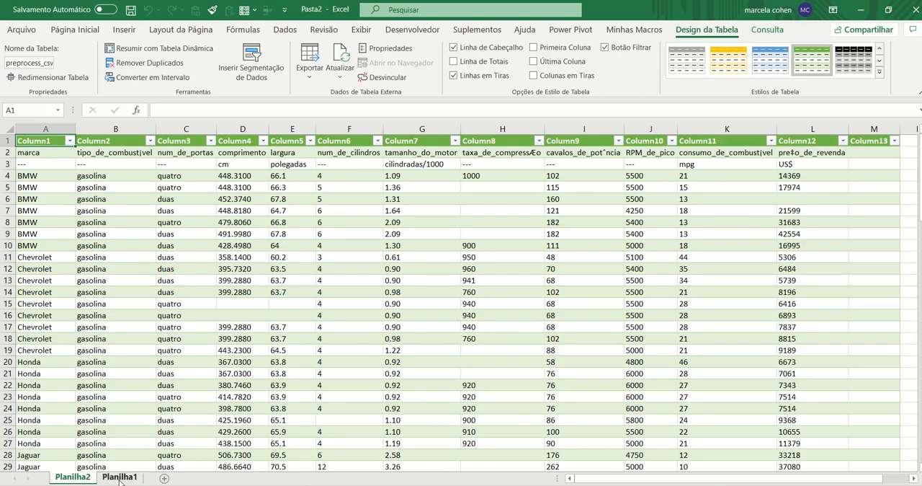
Rename the worksheet Planilha2, which holds the imported data, as "Base de dados"
{"action": "left_click", "coordinate": [120, 477]}
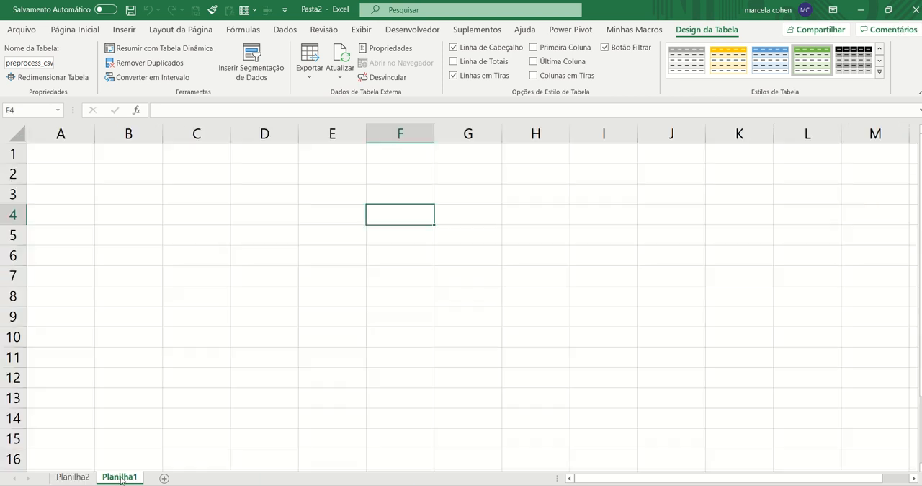
{"action": "left_click", "coordinate": [73, 477]}
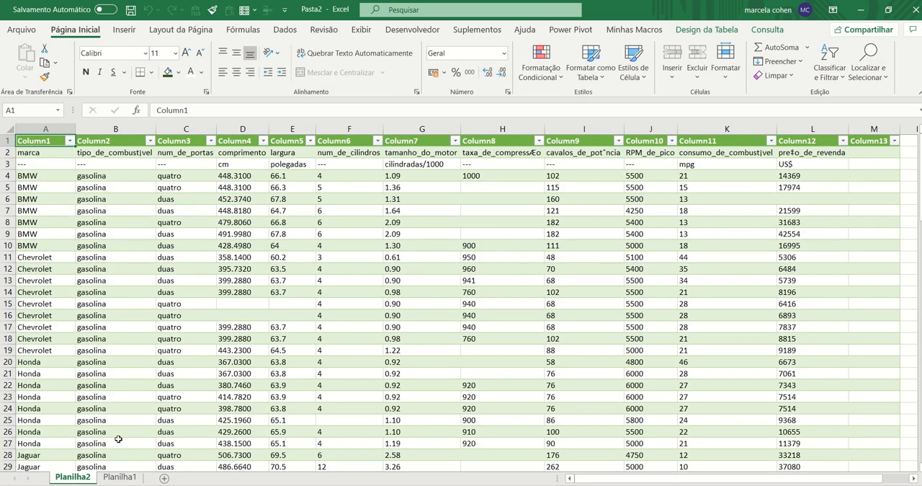
{"action": "double_click", "coordinate": [87, 477]}
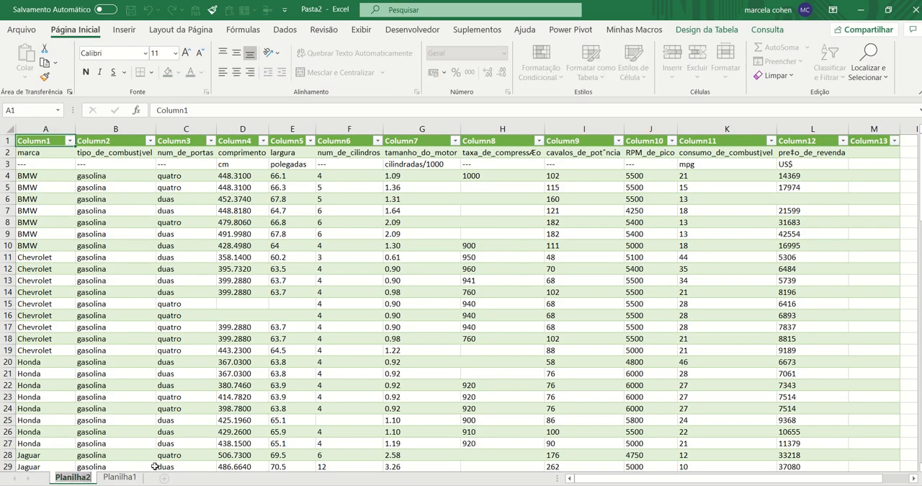
{"action": "type", "text": "Base de da"}
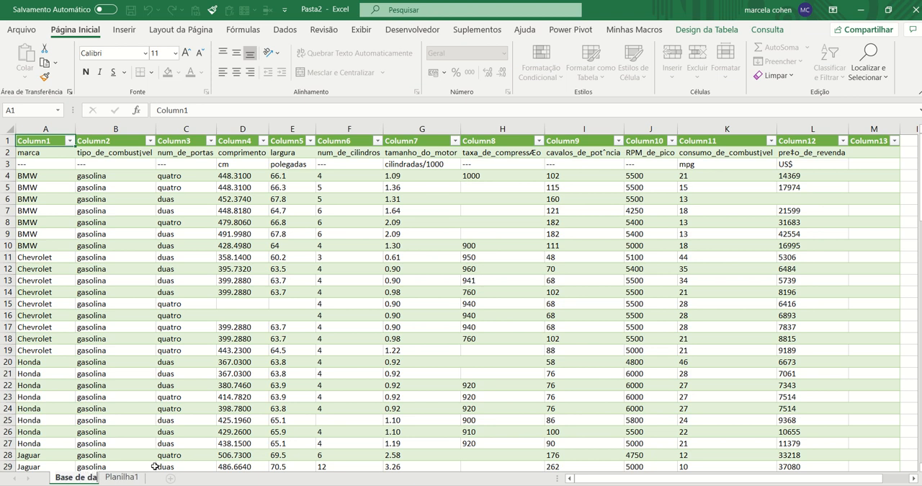
{"action": "type", "text": "dos"}
{"action": "key", "text": "Return"}
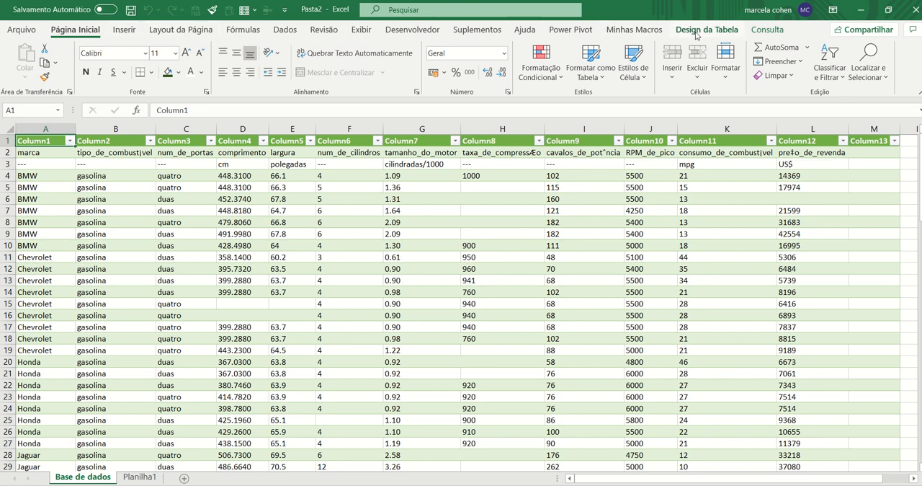
Convert the imported table into a normal cell range, accepting the removal of its query definition
{"action": "left_click", "coordinate": [570, 141]}
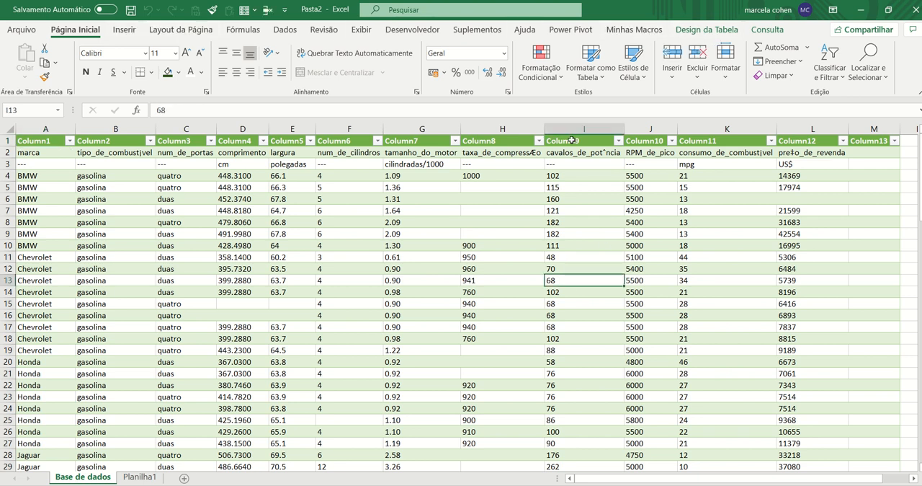
{"action": "left_click", "coordinate": [515, 142]}
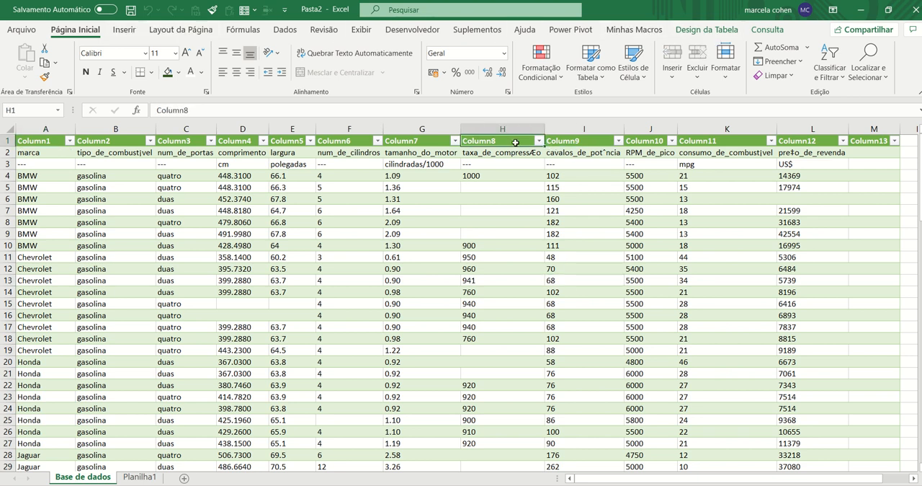
{"action": "left_click", "coordinate": [699, 34]}
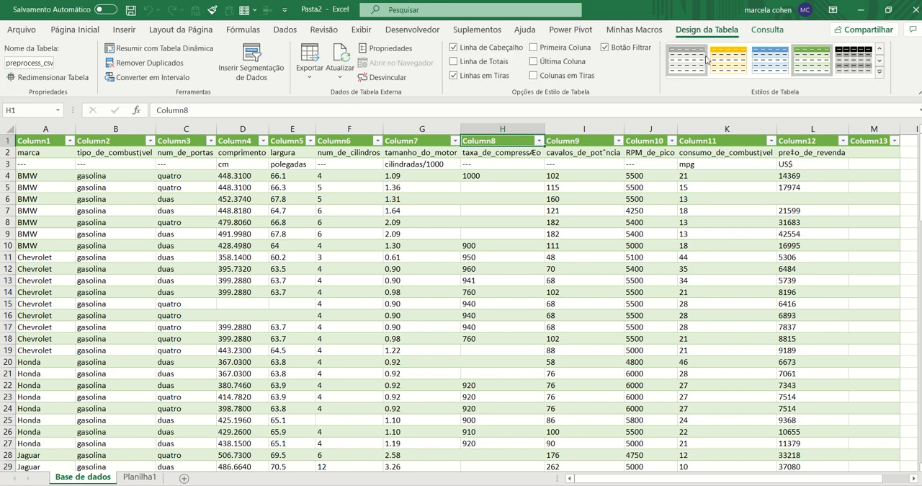
{"action": "left_click", "coordinate": [173, 80]}
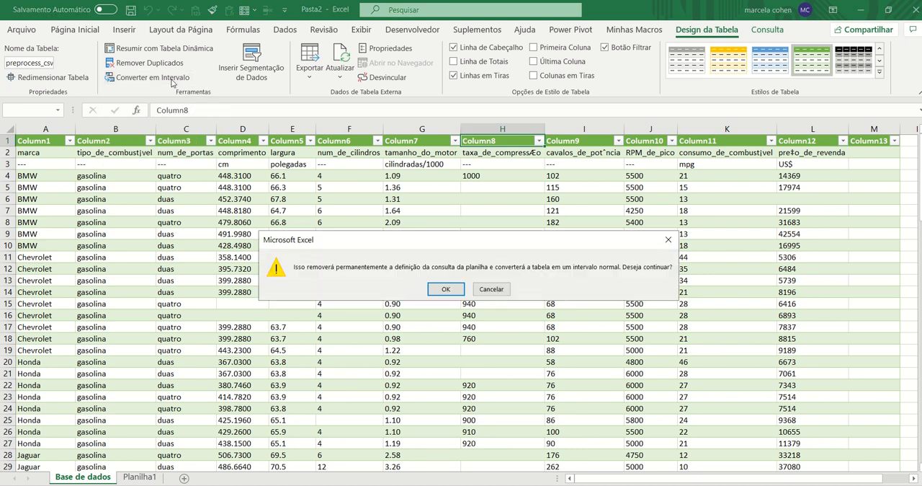
{"action": "left_click", "coordinate": [446, 289]}
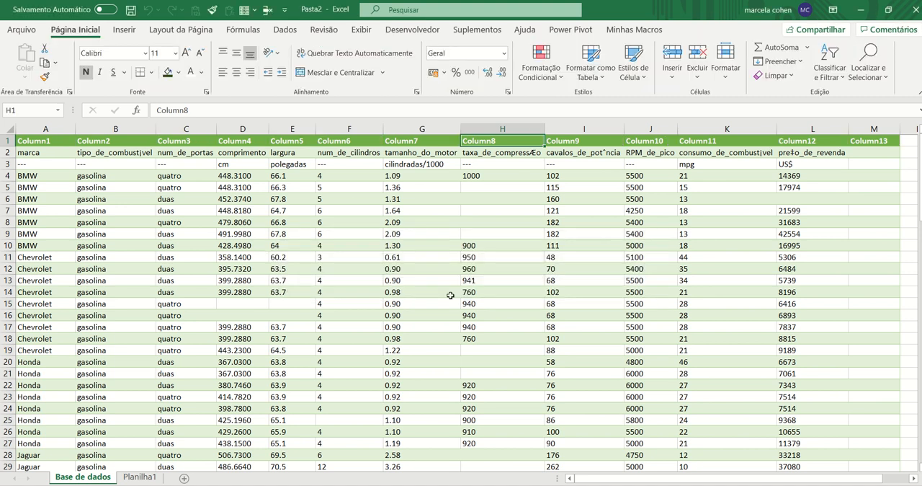
Delete row 1 with the generic Column1, Column2 headers from the Base de dados sheet
{"action": "left_click", "coordinate": [223, 267]}
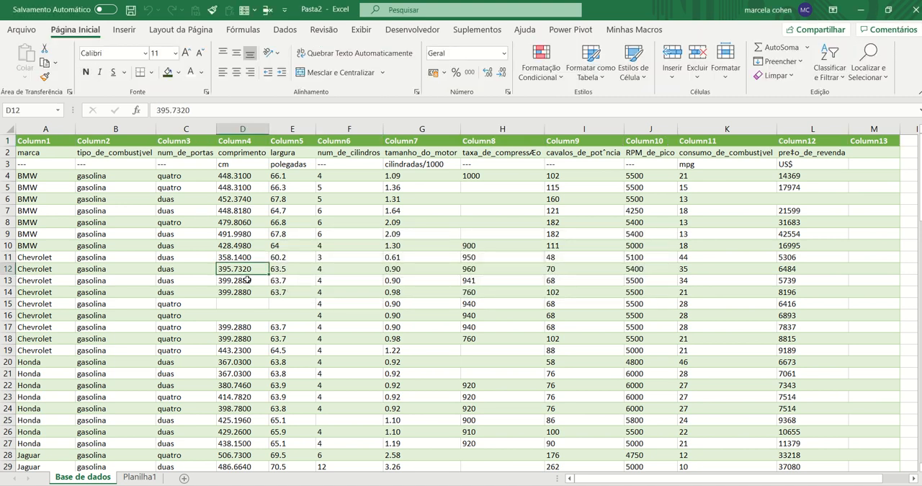
{"action": "scroll", "coordinate": [246, 279], "scroll_direction": "up", "scroll_amount": 1, "text": "ctrl"}
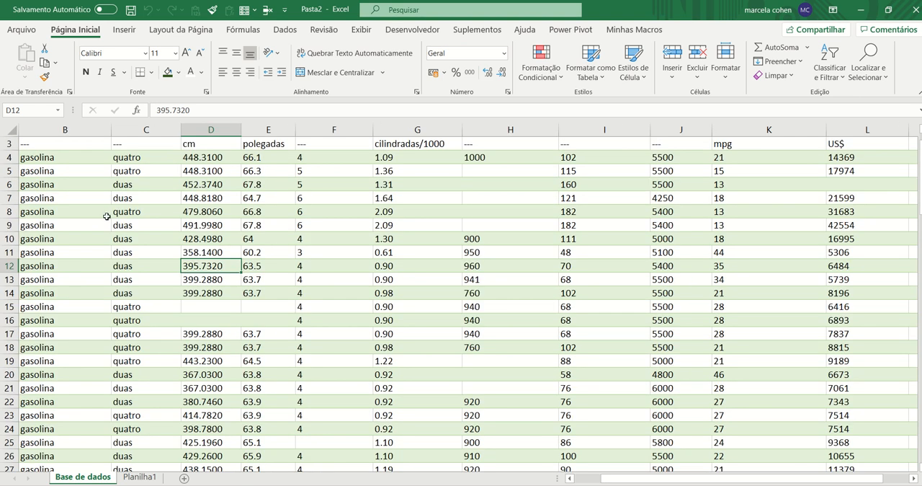
{"action": "key", "text": "ctrl+Home"}
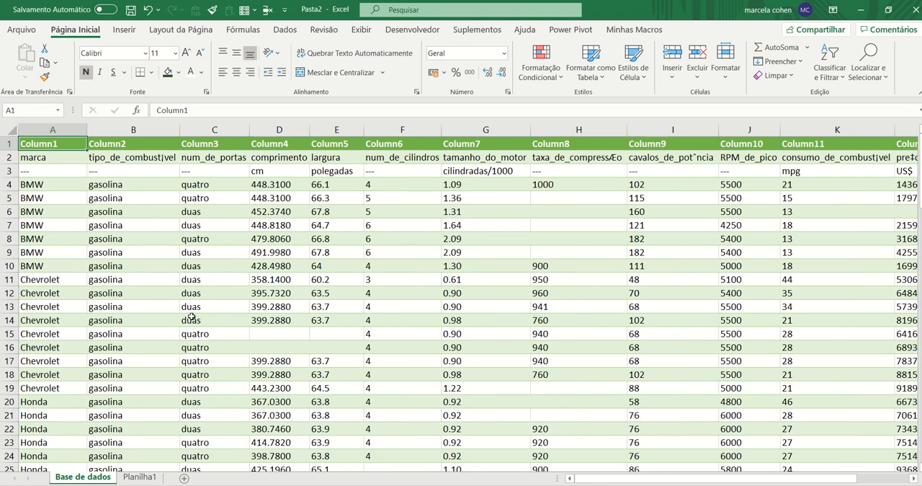
{"action": "scroll", "coordinate": [186, 316], "scroll_direction": "up", "scroll_amount": 1, "text": "ctrl"}
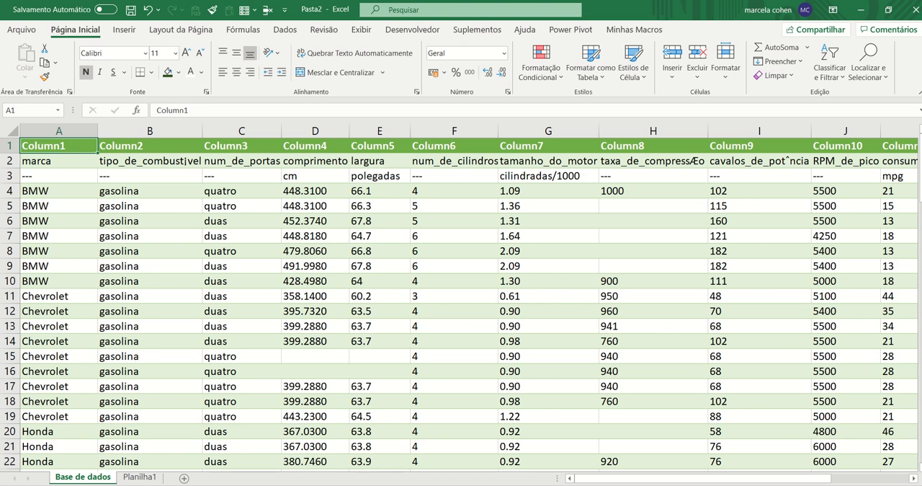
{"action": "left_click", "coordinate": [10, 145]}
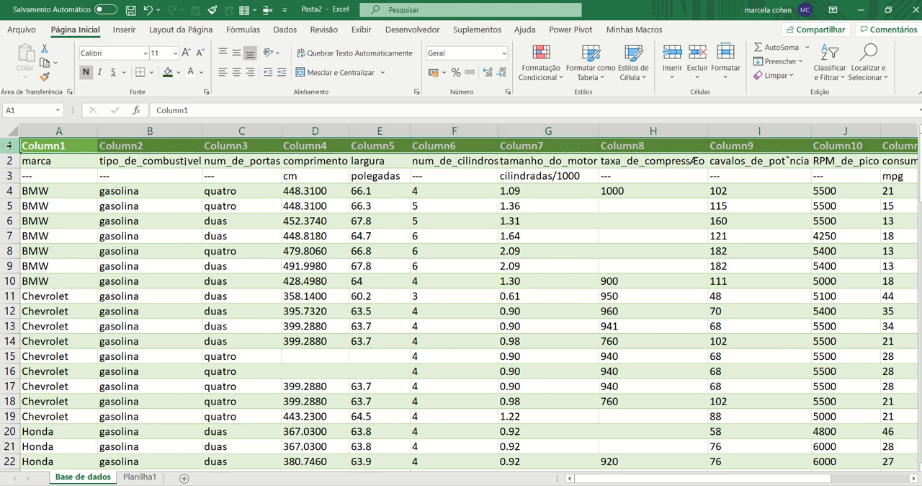
{"action": "right_click", "coordinate": [10, 144]}
{"action": "left_click", "coordinate": [44, 265]}
{"action": "left_click", "coordinate": [75, 264]}
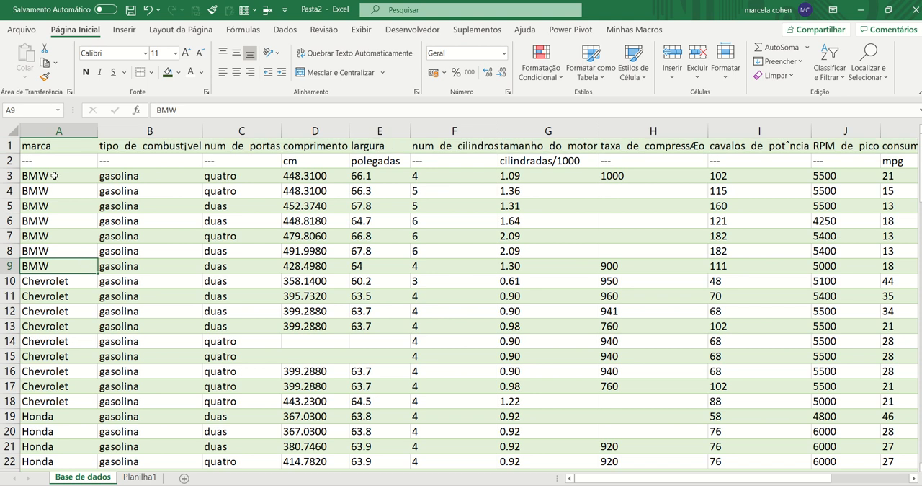
Examine the variable names in row 1 and the matching measurement units in row 2
{"action": "left_click", "coordinate": [28, 147]}
{"action": "key", "text": "Down"}
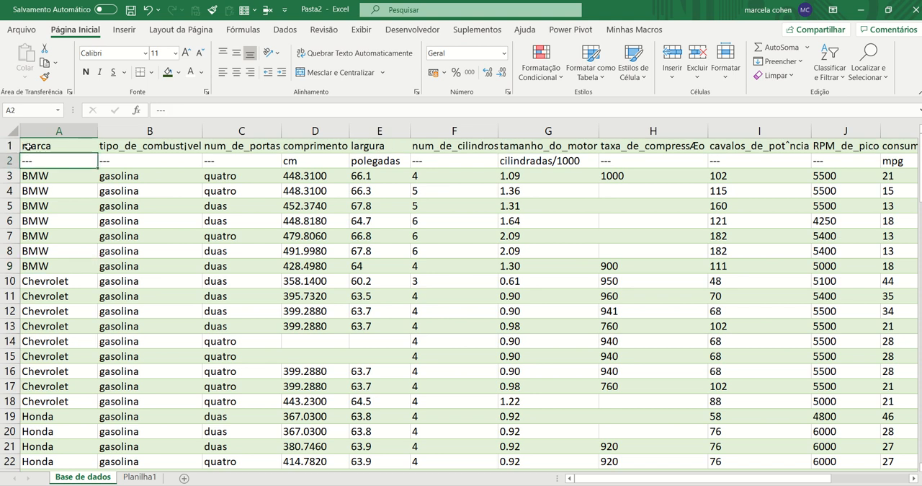
{"action": "key", "text": "Up"}
{"action": "key", "text": "Right"}
{"action": "key", "text": "Right"}
{"action": "key", "text": "Right"}
{"action": "key", "text": "Right"}
{"action": "key", "text": "Right"}
{"action": "key", "text": "Right"}
{"action": "key", "text": "Right"}
{"action": "key", "text": "Right"}
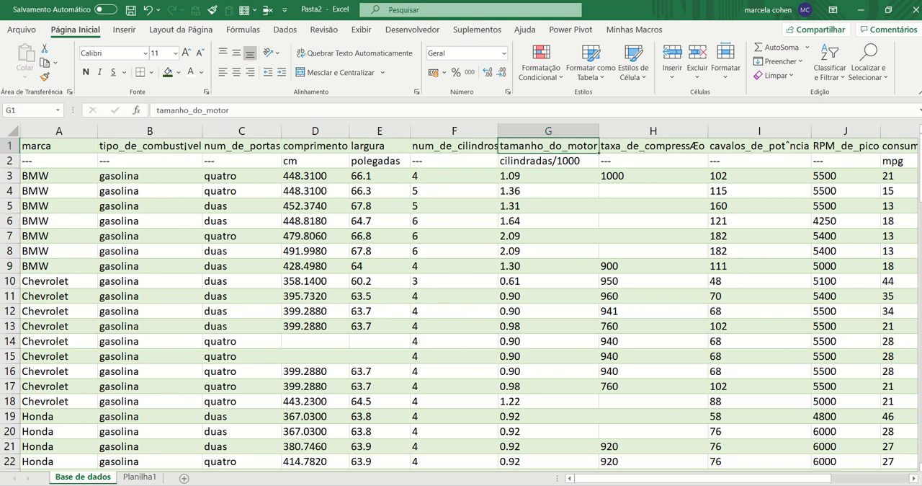
{"action": "key", "text": "Left"}
{"action": "key", "text": "Left"}
{"action": "key", "text": "Left"}
{"action": "key", "text": "Left"}
{"action": "key", "text": "Left"}
{"action": "key", "text": "Left"}
{"action": "key", "text": "Left"}
{"action": "key", "text": "Left"}
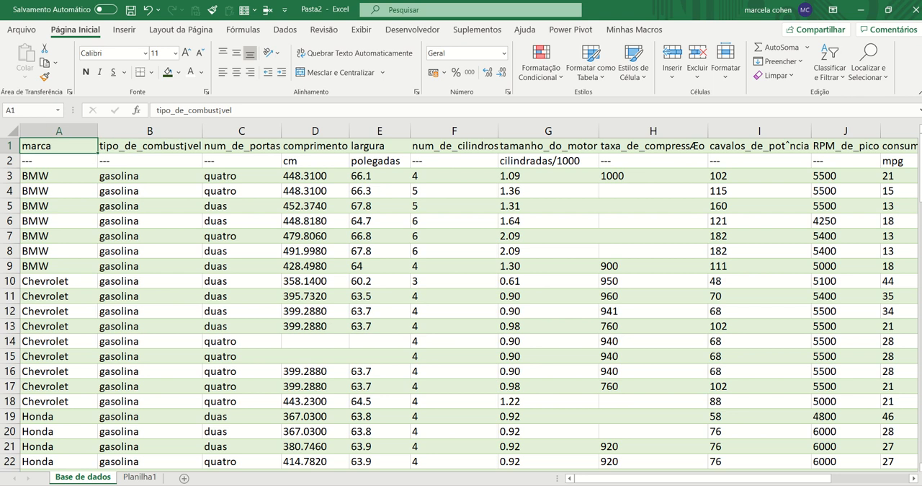
{"action": "key", "text": "Down"}
{"action": "key", "text": "Right"}
{"action": "key", "text": "Right"}
{"action": "key", "text": "Right"}
{"action": "key", "text": "Right"}
{"action": "key", "text": "Left"}
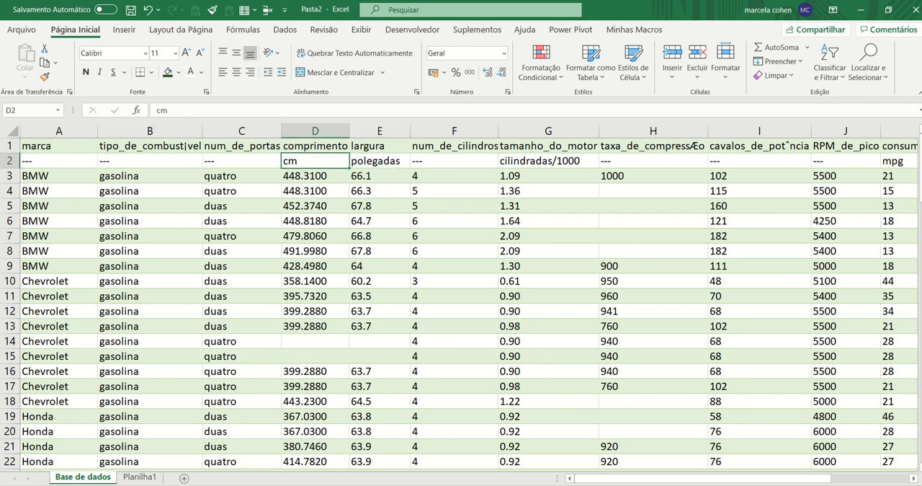
{"action": "key", "text": "Right"}
{"action": "key", "text": "Up"}
{"action": "key", "text": "Right"}
{"action": "key", "text": "Right"}
{"action": "key", "text": "Down"}
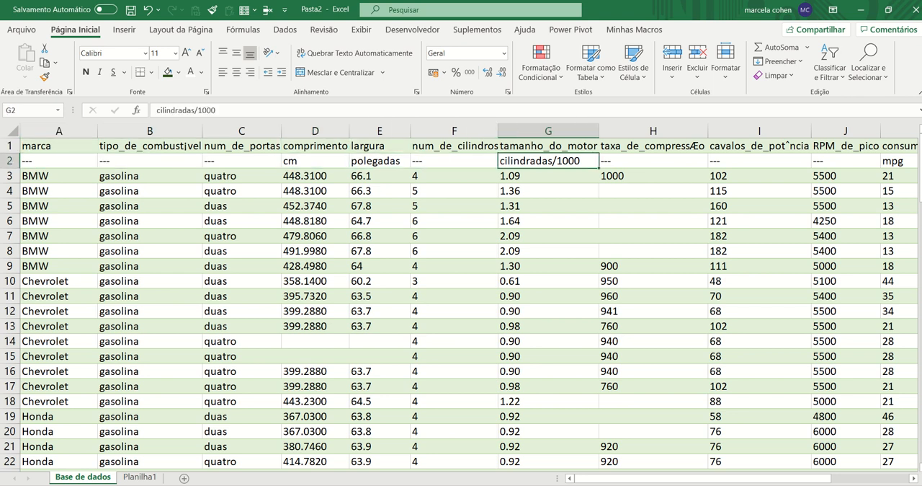
Copy the units row, cells A2 to L2, of the Base de dados sheet
{"action": "key", "text": "Left"}
{"action": "key", "text": "Left"}
{"action": "key", "text": "Left"}
{"action": "key", "text": "Left"}
{"action": "key", "text": "Left"}
{"action": "key", "text": "Left"}
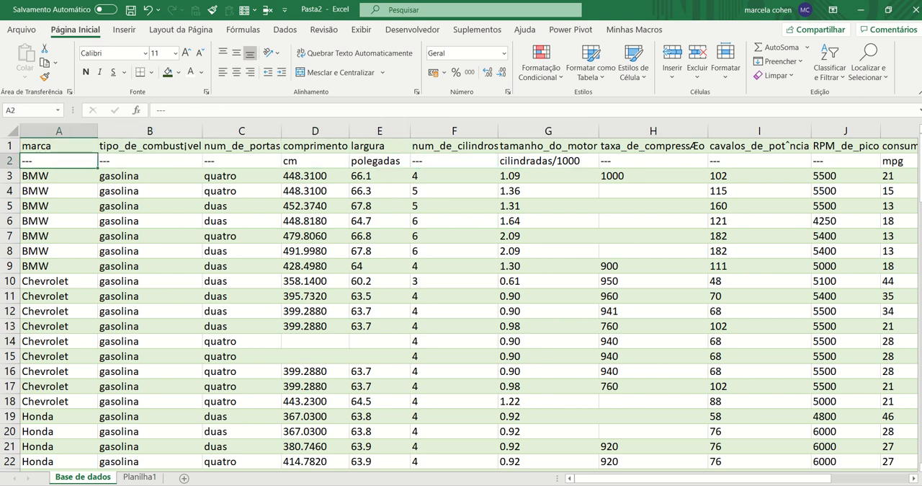
{"action": "key", "text": "shift+Right"}
{"action": "key", "text": "shift+Right"}
{"action": "key", "text": "shift+Right"}
{"action": "key", "text": "shift+Right"}
{"action": "key", "text": "shift+Right"}
{"action": "key", "text": "shift+Right"}
{"action": "key", "text": "shift+Right"}
{"action": "key", "text": "Left"}
{"action": "key", "text": "shift+Right"}
{"action": "key", "text": "shift+Right"}
{"action": "key", "text": "shift+Right"}
{"action": "key", "text": "shift+Right"}
{"action": "key", "text": "shift+Right"}
{"action": "key", "text": "shift+Right"}
{"action": "key", "text": "shift+Right"}
{"action": "key", "text": "shift+Right"}
{"action": "key", "text": "shift+Right"}
{"action": "key", "text": "shift+Right"}
{"action": "key", "text": "shift+Right"}
{"action": "key", "text": "shift+Right"}
{"action": "key", "text": "shift+Right"}
{"action": "key", "text": "shift+Right"}
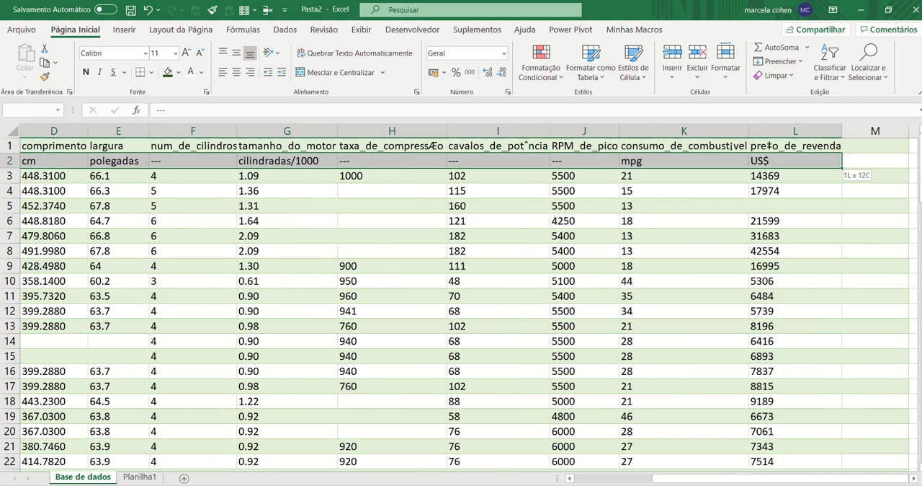
{"action": "key", "text": "shift+Left"}
{"action": "key", "text": "shift+Left"}
{"action": "key", "text": "shift+Left"}
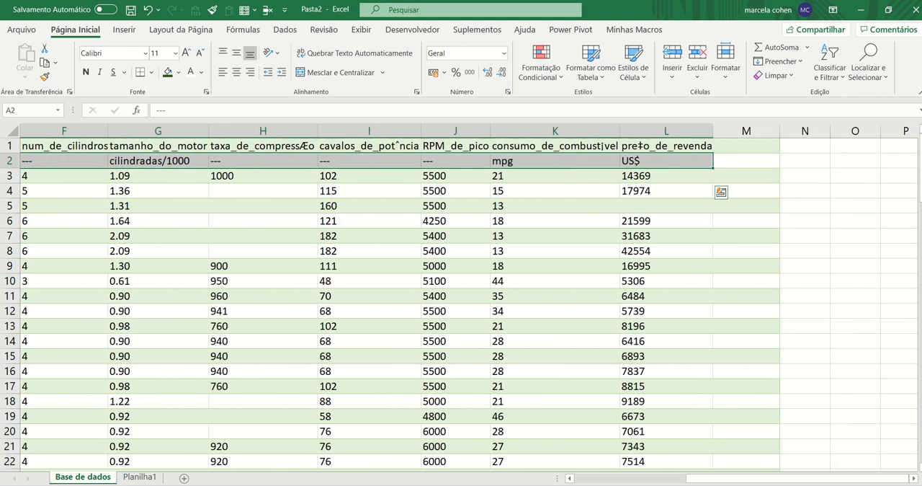
{"action": "key", "text": "ctrl+c"}
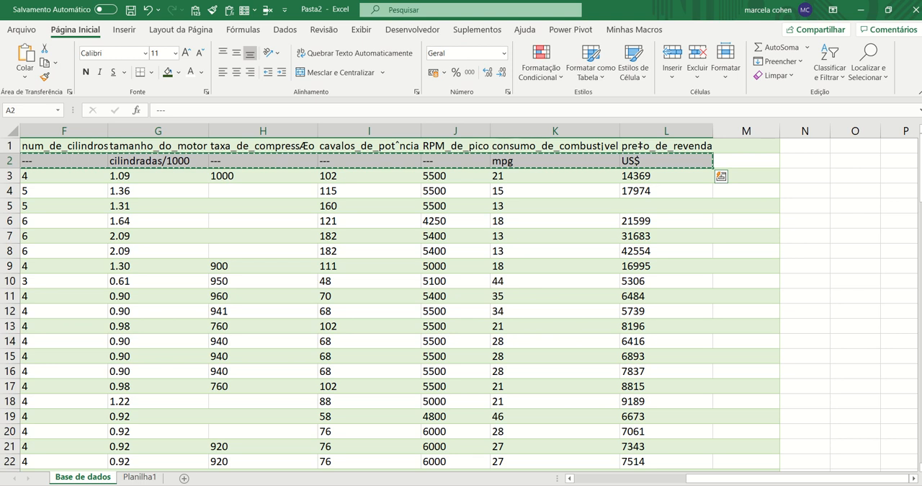
Paste the copied units transposed into a column of the Planilha1 sheet, starting at cell E2
{"action": "left_click", "coordinate": [139, 477]}
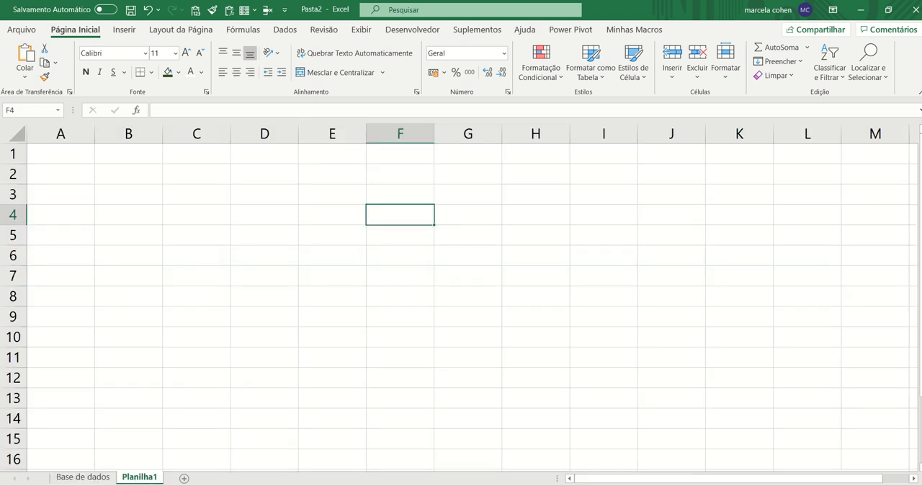
{"action": "right_click", "coordinate": [334, 179]}
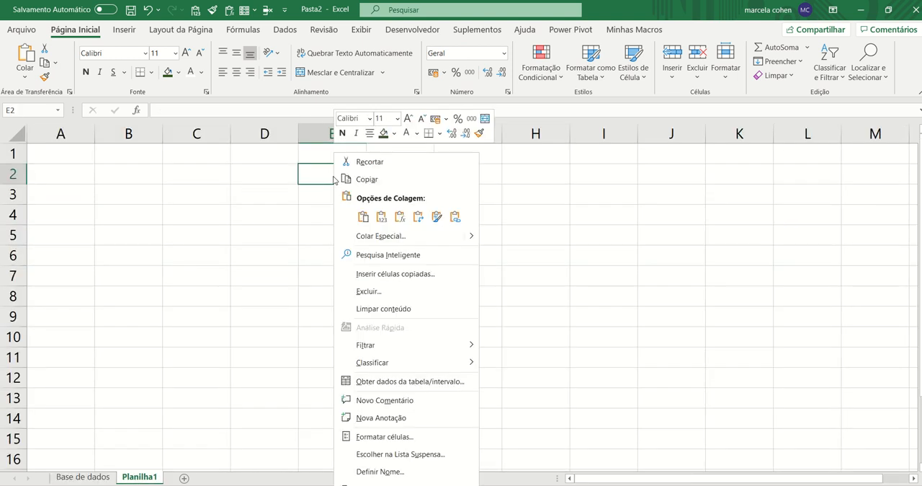
{"action": "left_click", "coordinate": [322, 176]}
{"action": "right_click", "coordinate": [322, 173]}
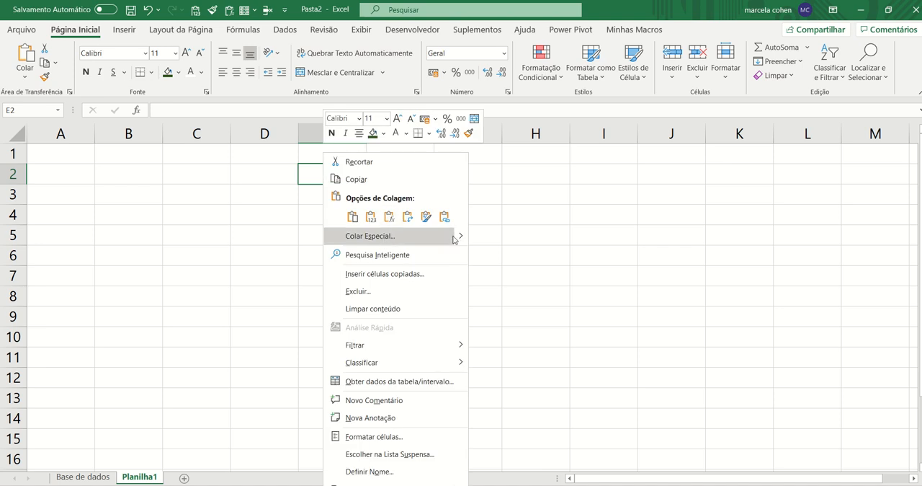
{"action": "mouse_move", "coordinate": [458, 236]}
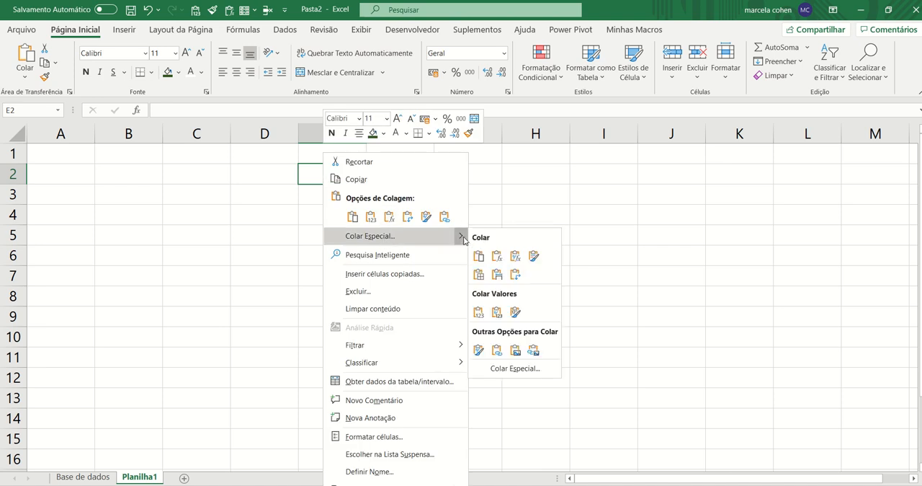
{"action": "left_click", "coordinate": [516, 275]}
{"action": "left_click", "coordinate": [498, 291]}
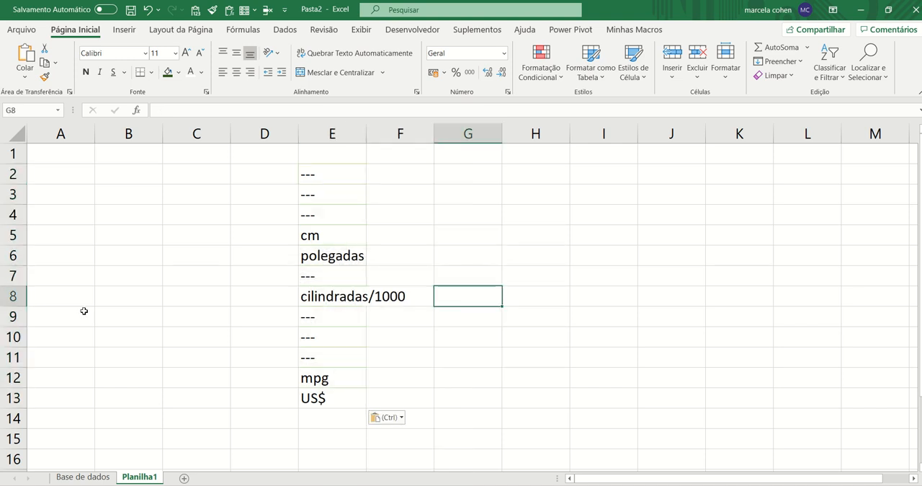
Save the workbook as Pasta2 in the local Documentos folder
{"action": "left_click", "coordinate": [131, 10]}
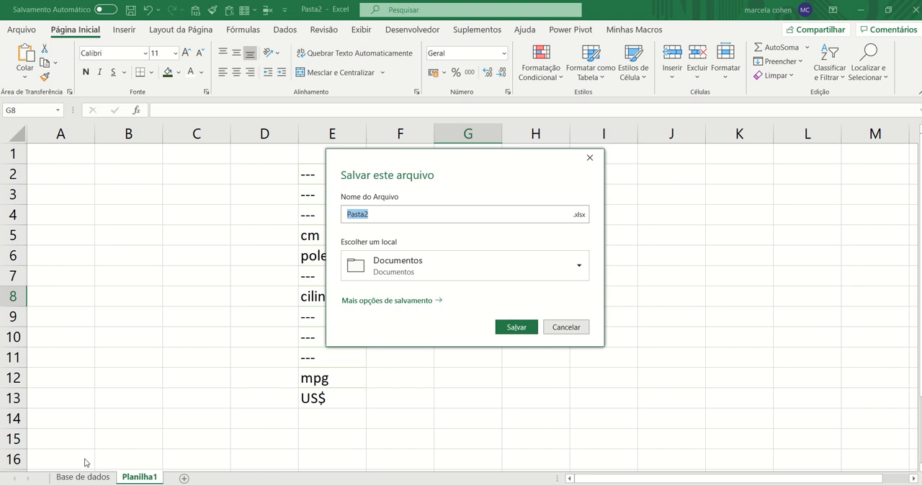
{"action": "left_click", "coordinate": [430, 272]}
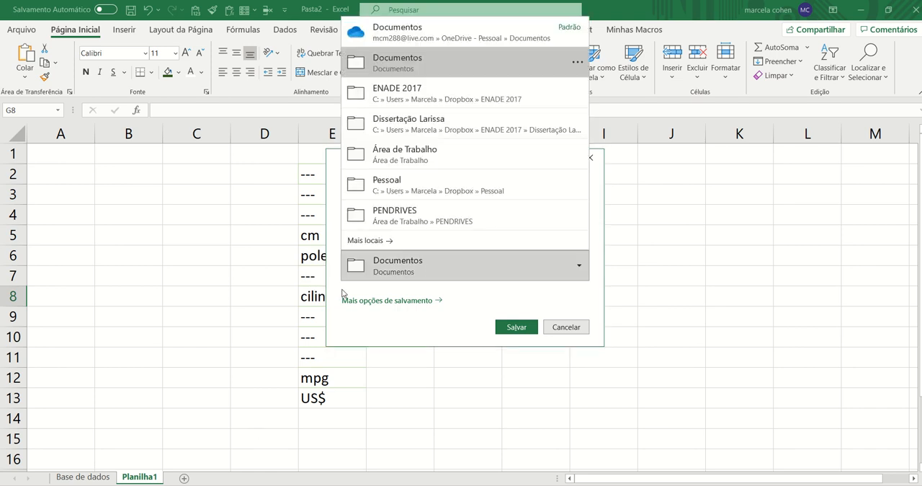
{"action": "left_click", "coordinate": [484, 76]}
{"action": "left_click", "coordinate": [418, 216]}
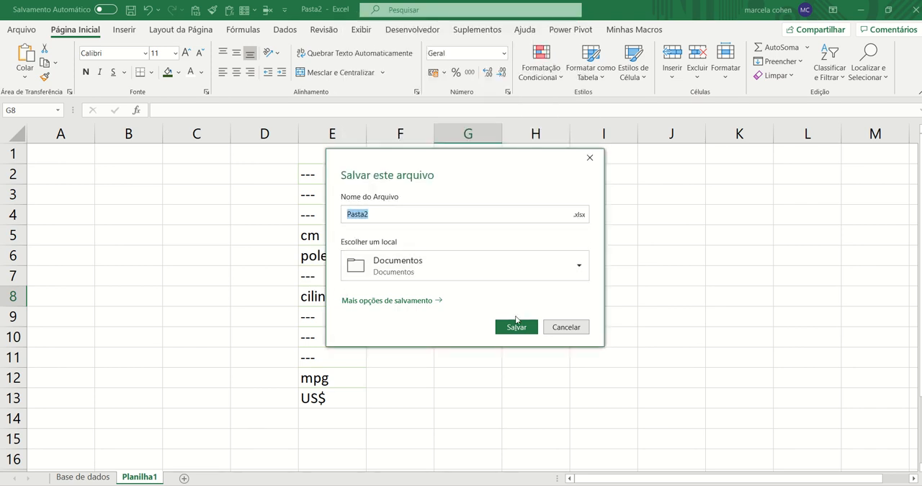
{"action": "left_click", "coordinate": [516, 330]}
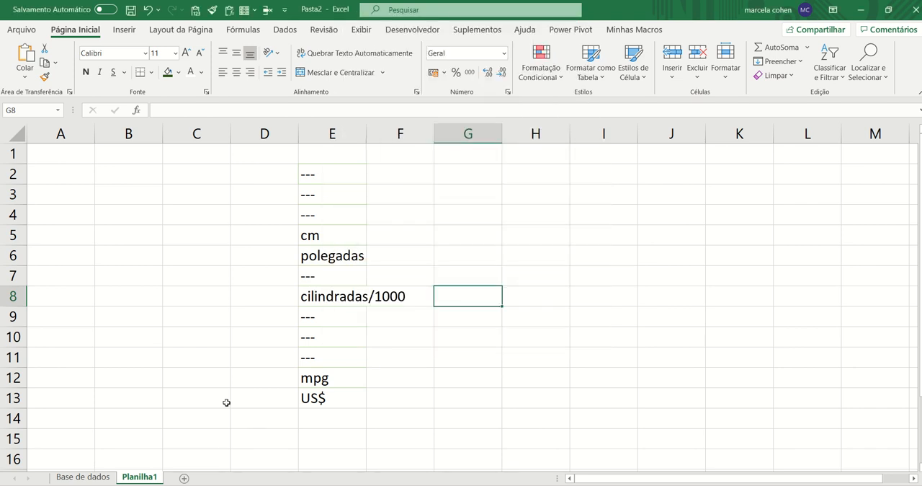
Delete row 2 with the measurement units from the Base de dados sheet
{"action": "left_click", "coordinate": [67, 478]}
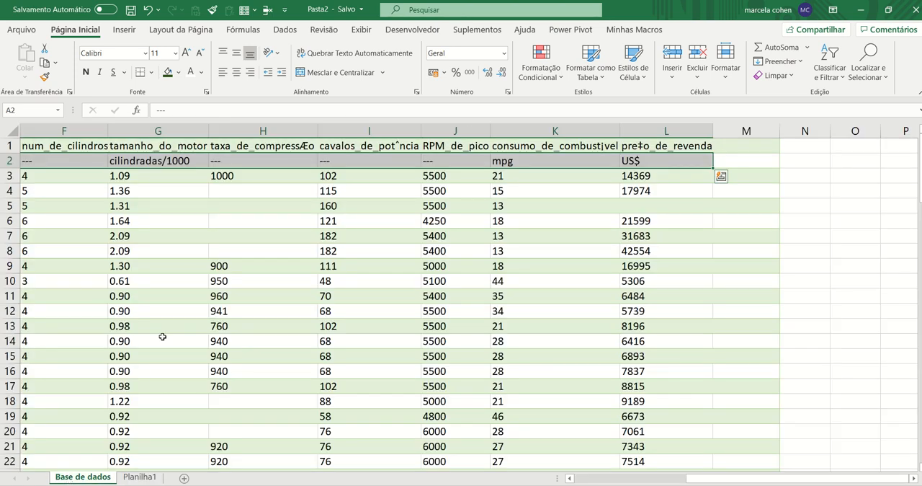
{"action": "key", "text": "ctrl+shift+Left"}
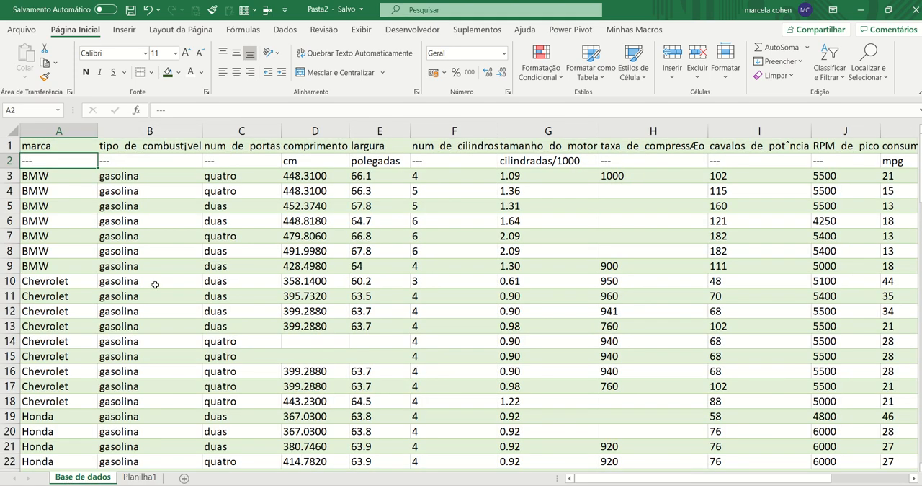
{"action": "left_click", "coordinate": [9, 160]}
{"action": "right_click", "coordinate": [8, 161]}
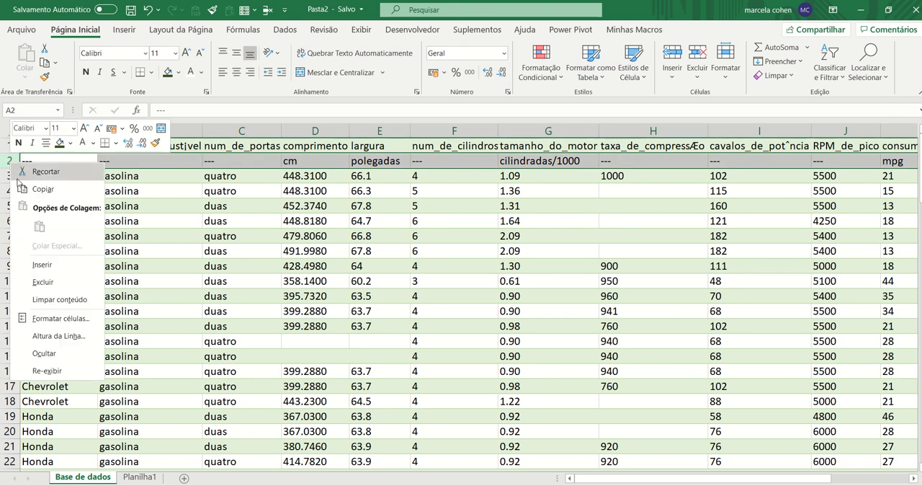
{"action": "left_click", "coordinate": [43, 282]}
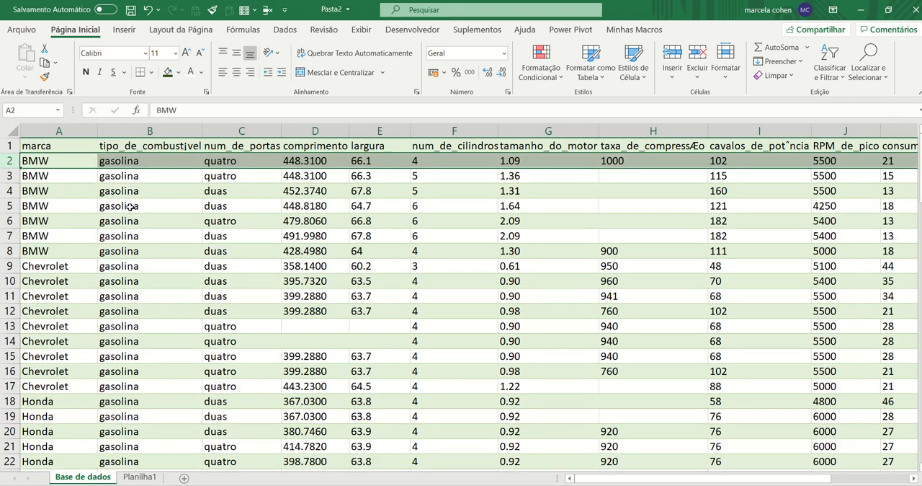
Correct the garbled accent in header cell B1 so it reads tipo_de_combustível
{"action": "scroll", "coordinate": [141, 234], "scroll_direction": "up", "scroll_amount": 2, "text": "ctrl"}
{"action": "scroll", "coordinate": [142, 234], "scroll_direction": "up", "scroll_amount": 1}
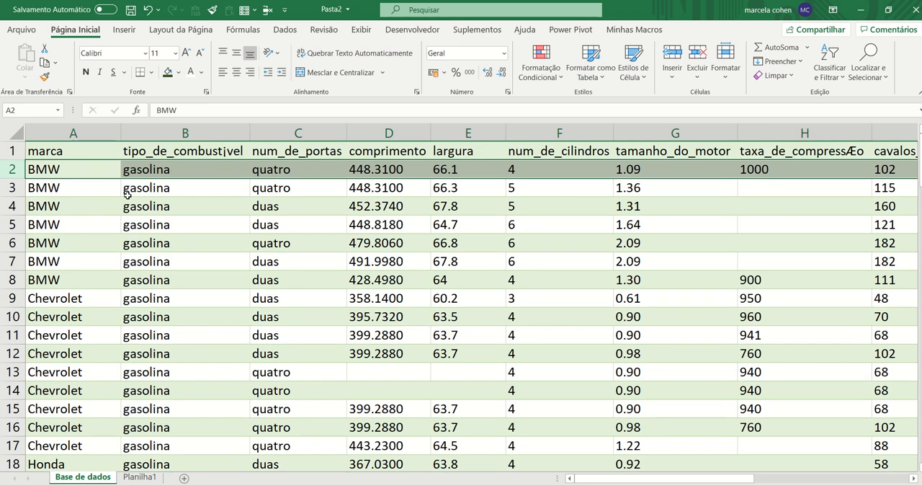
{"action": "left_click", "coordinate": [85, 151]}
{"action": "key", "text": "Right"}
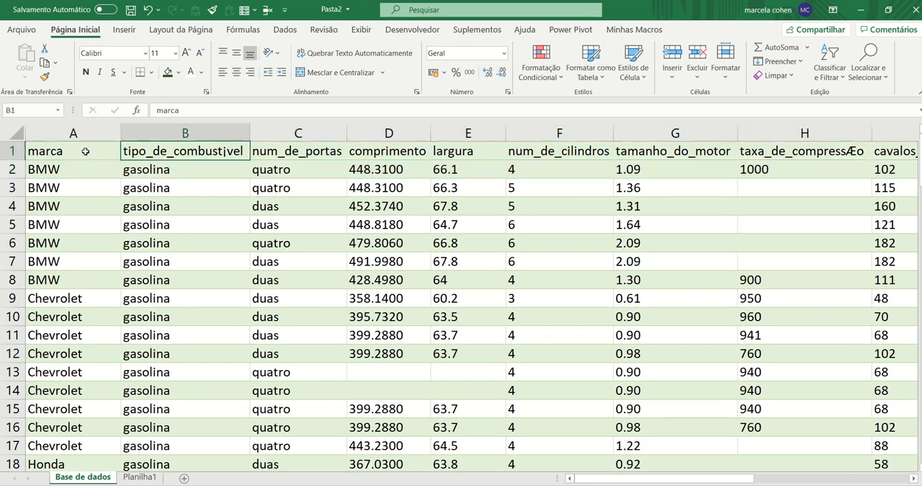
{"action": "key", "text": "Right"}
{"action": "key", "text": "Left"}
{"action": "key", "text": "Left"}
{"action": "key", "text": "Right"}
{"action": "key", "text": "F2"}
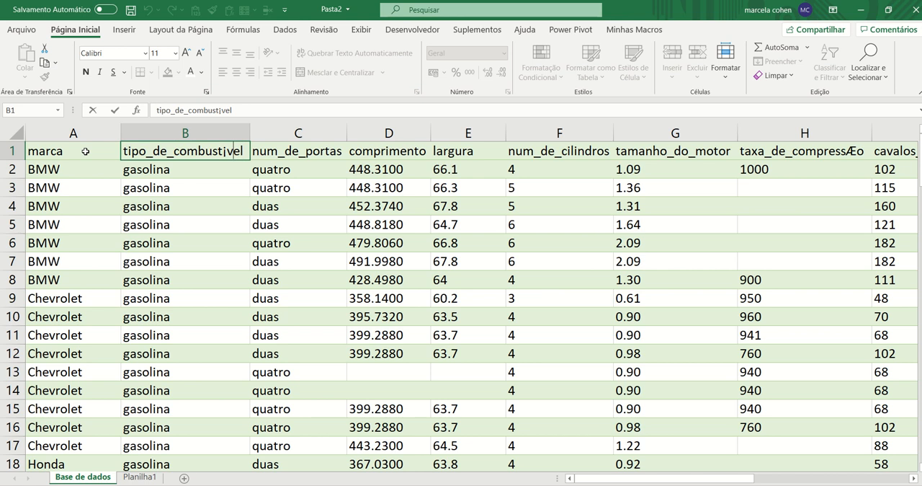
{"action": "type", "text": "í"}
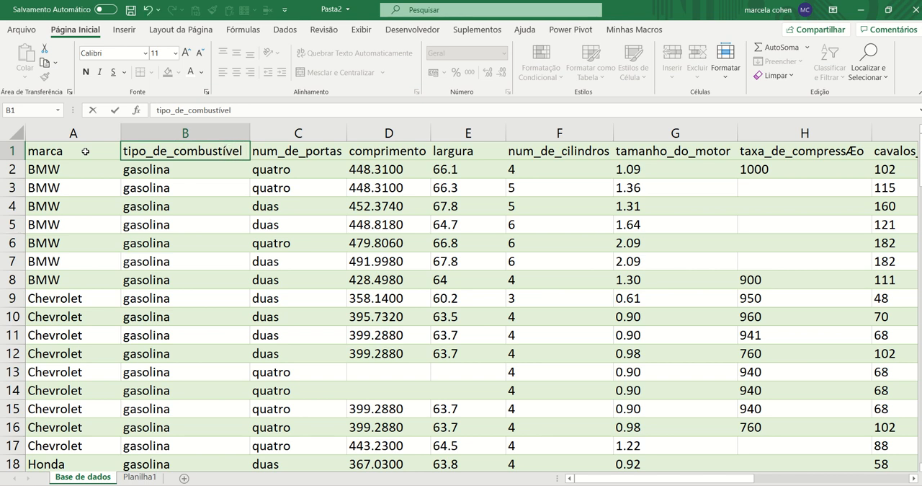
{"action": "key", "text": "Return"}
{"action": "key", "text": "Up"}
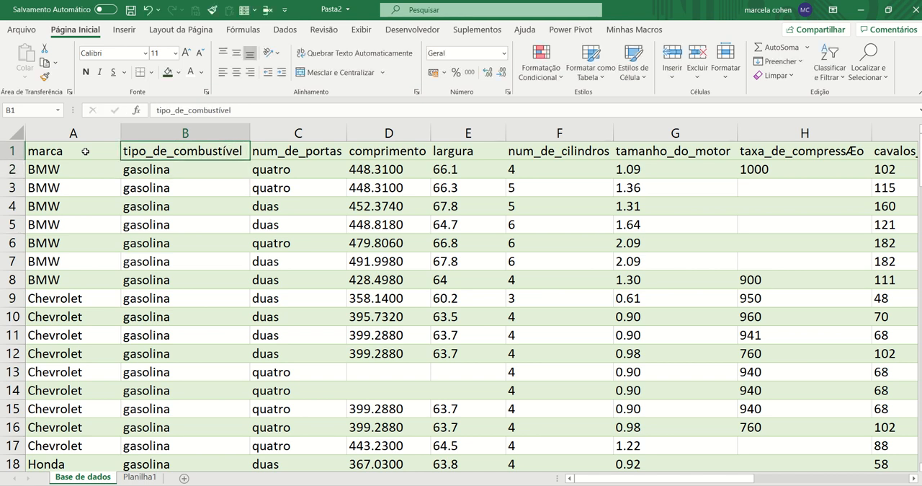
Correct the header in cell H1 to taxa_de_compressão
{"action": "key", "text": "Right"}
{"action": "key", "text": "Right"}
{"action": "key", "text": "Right"}
{"action": "key", "text": "Right"}
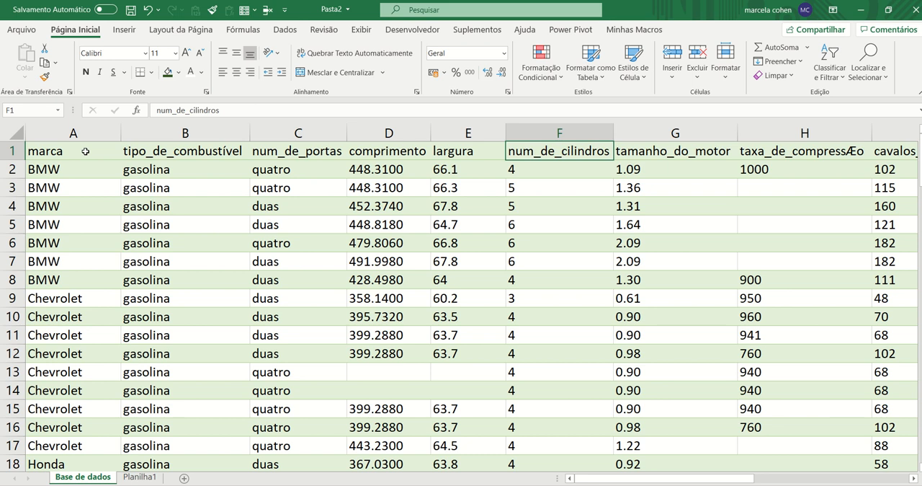
{"action": "key", "text": "Right"}
{"action": "key", "text": "Right"}
{"action": "key", "text": "F2"}
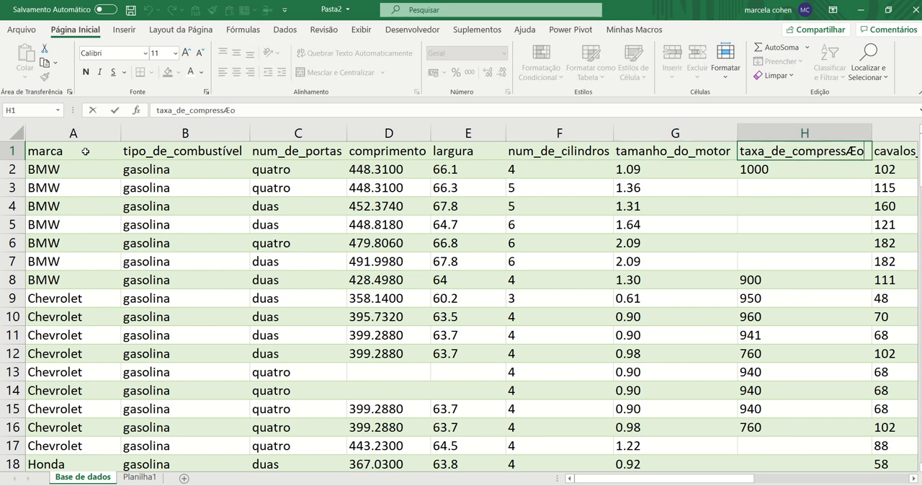
{"action": "key", "text": "BackSpace"}
{"action": "type", "text": "ã"}
{"action": "key", "text": "Tab"}
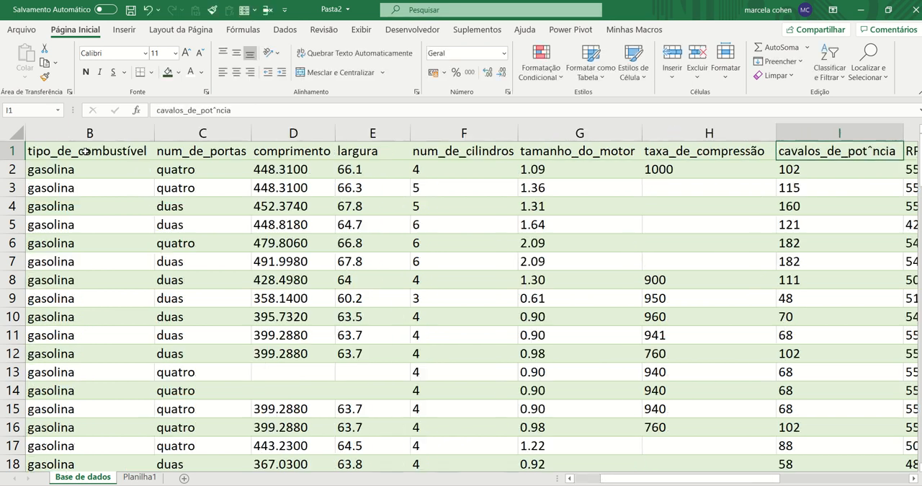
Correct the header in cell I1 to cavalos_de_potência
{"action": "key", "text": "F2"}
{"action": "key", "text": "Left"}
{"action": "key", "text": "Left"}
{"action": "key", "text": "Left"}
{"action": "key", "text": "Left"}
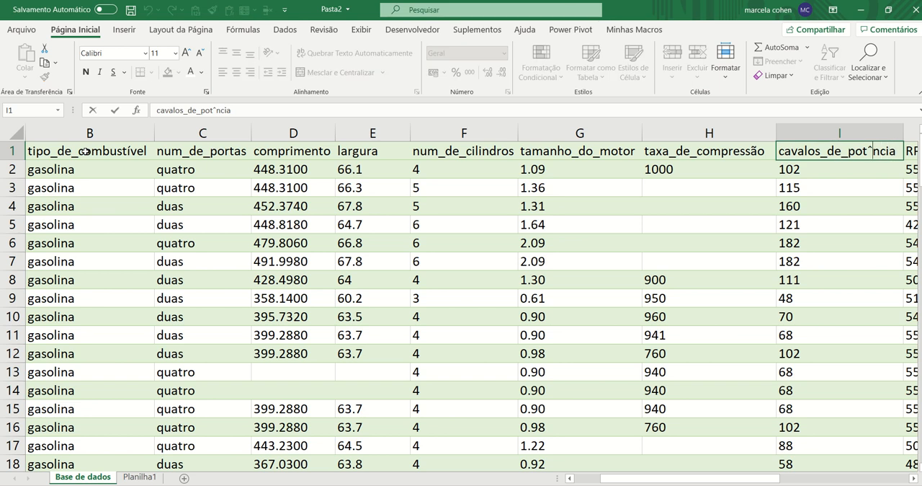
{"action": "key", "text": "BackSpace"}
{"action": "type", "text": "ê"}
{"action": "key", "text": "ctrl+Return"}
Correct the header in cell K1 to consumo_de_combustível
{"action": "scroll", "coordinate": [85, 151], "scroll_direction": "right", "scroll_amount": 4}
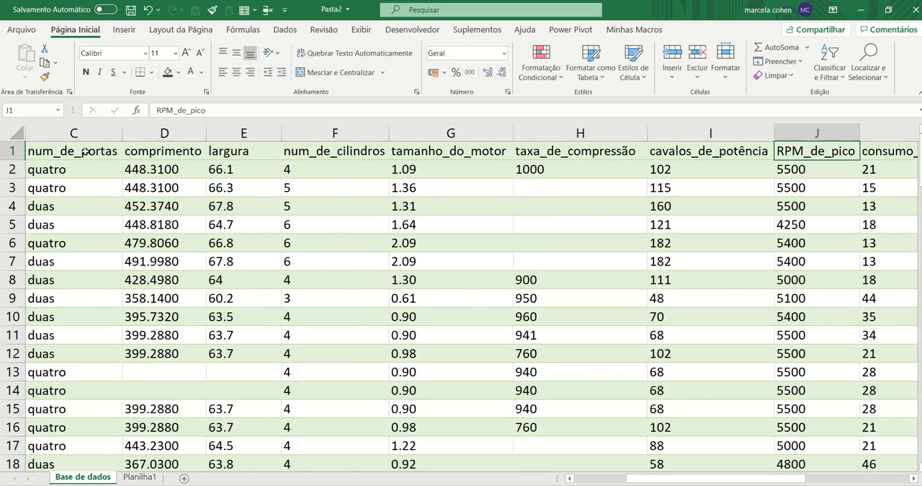
{"action": "key", "text": "Right"}
{"action": "key", "text": "Right"}
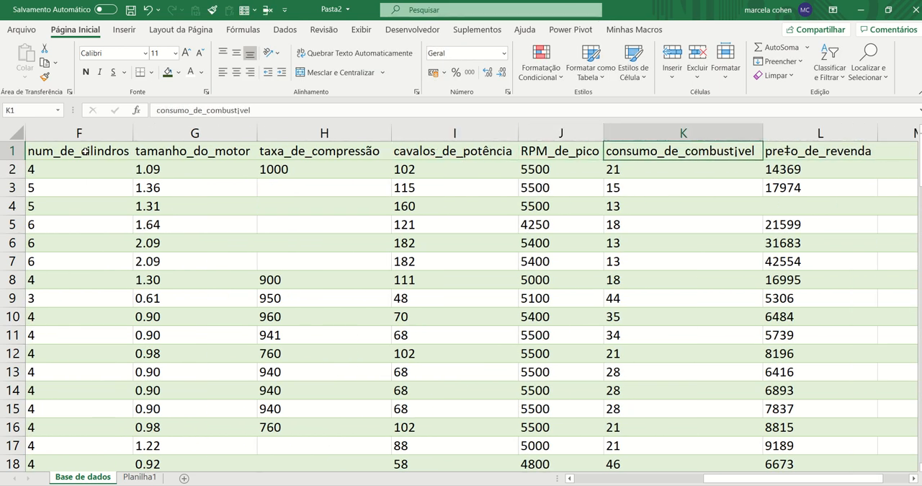
{"action": "key", "text": "F2"}
{"action": "key", "text": "BackSpace"}
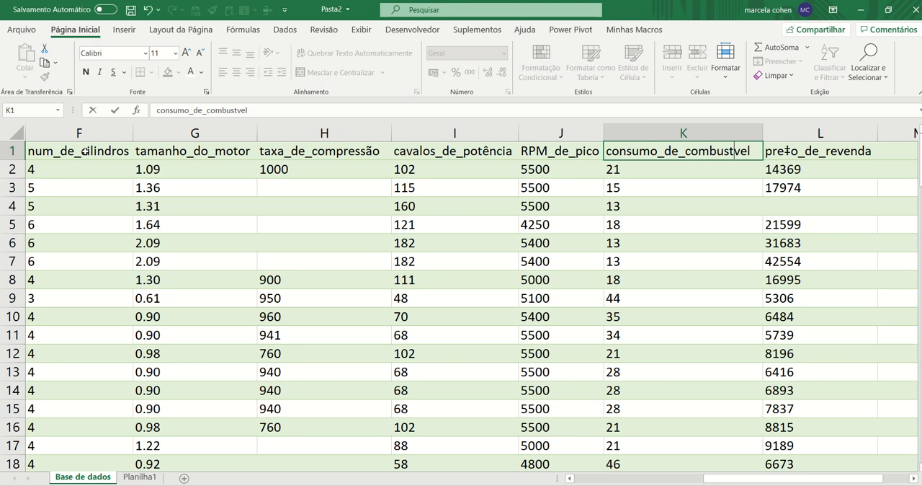
{"action": "type", "text": "í"}
{"action": "key", "text": "ctrl+Return"}
Correct the header in cell L1 to preço_de_revenda and save the workbook
{"action": "key", "text": "Right"}
{"action": "key", "text": "F2"}
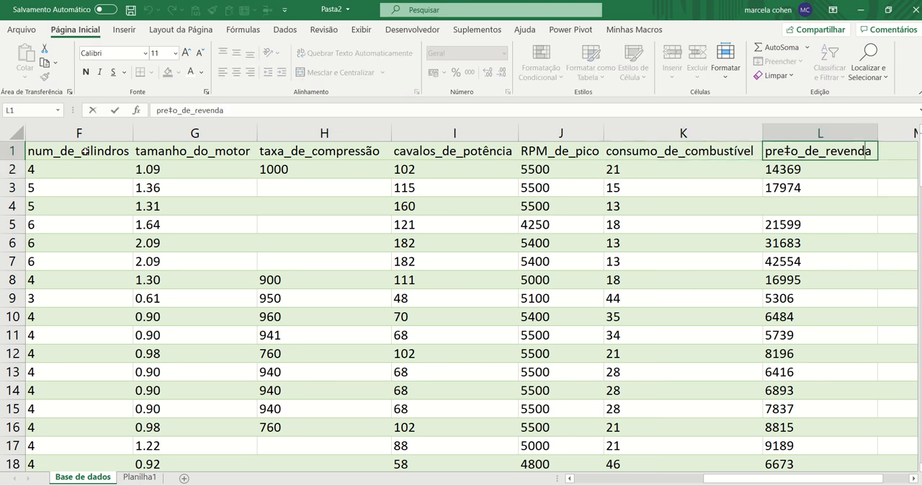
{"action": "key", "text": "Left"}
{"action": "key", "text": "Left"}
{"action": "key", "text": "Left"}
{"action": "key", "text": "Left"}
{"action": "key", "text": "Left"}
{"action": "key", "text": "Left"}
{"action": "key", "text": "BackSpace"}
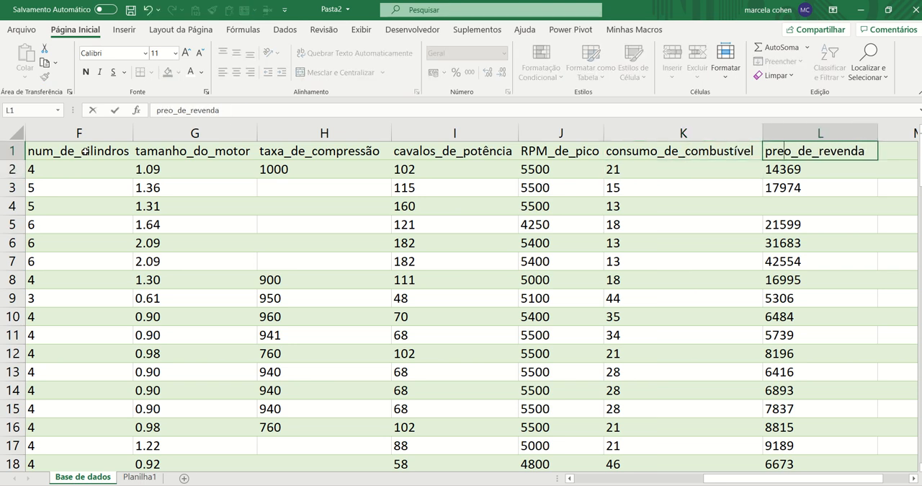
{"action": "type", "text": "ç"}
{"action": "key", "text": "Return"}
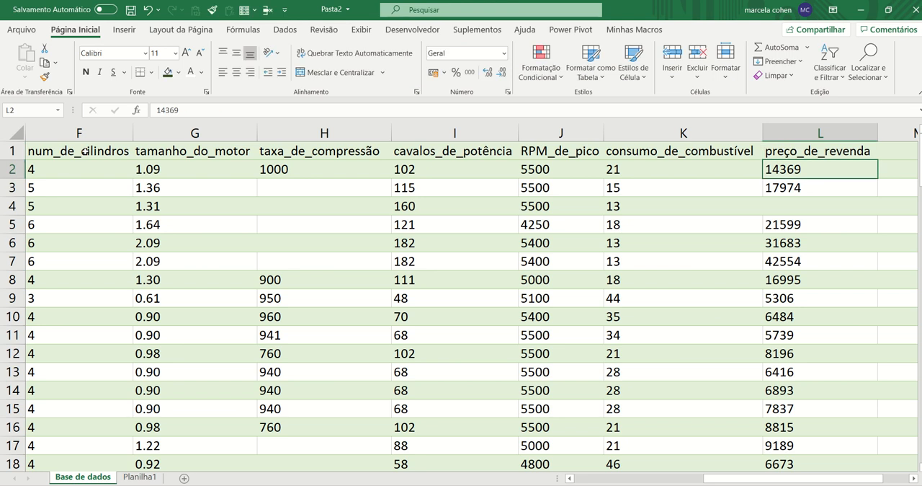
{"action": "key", "text": "ctrl+s"}
Delete the empty formatted column M beside the data on the Base de dados sheet
{"action": "key", "text": "ctrl+Home"}
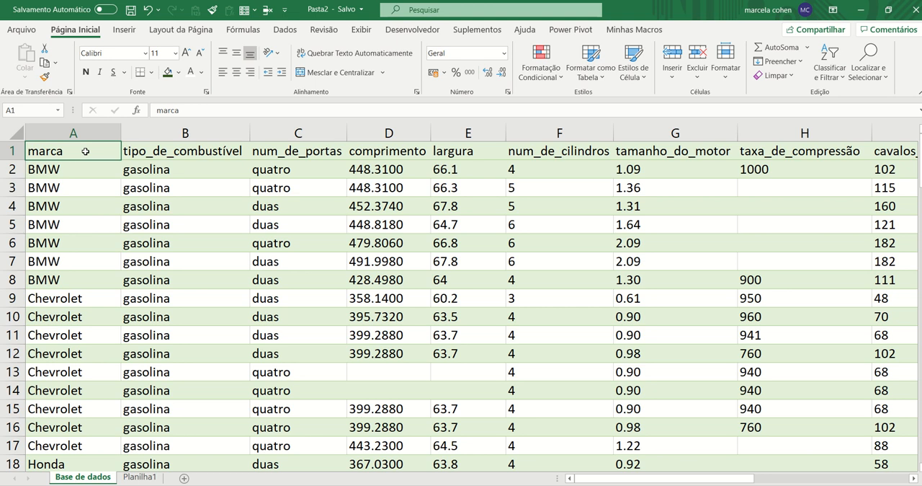
{"action": "scroll", "coordinate": [302, 225], "scroll_direction": "down", "scroll_amount": 4, "text": "ctrl"}
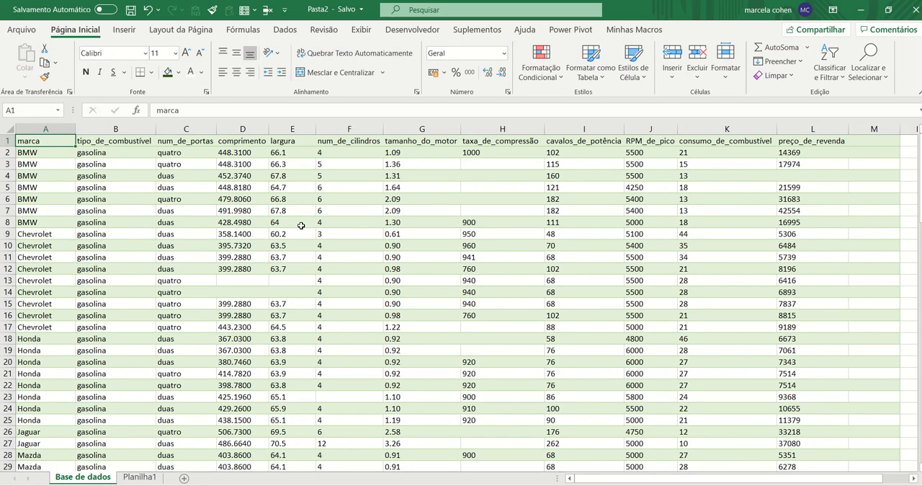
{"action": "scroll", "coordinate": [301, 226], "scroll_direction": "down", "scroll_amount": 2, "text": "ctrl"}
{"action": "scroll", "coordinate": [731, 178], "scroll_direction": "down", "scroll_amount": 5}
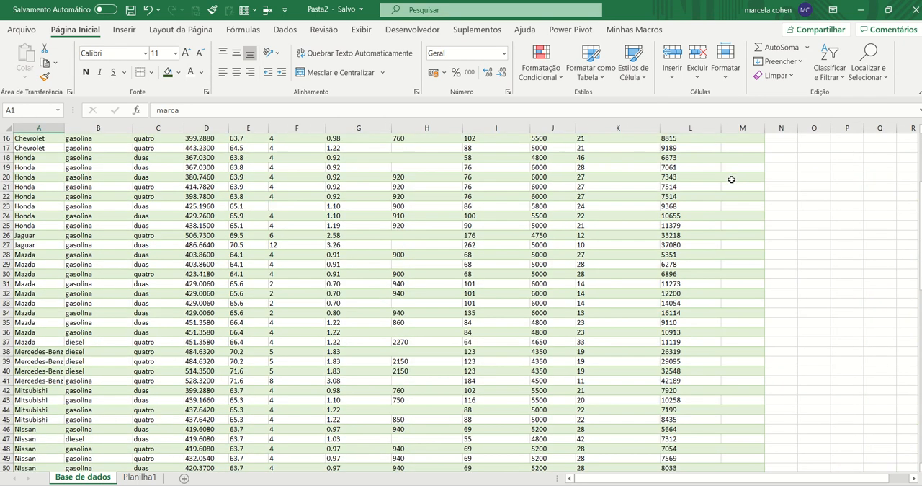
{"action": "scroll", "coordinate": [731, 180], "scroll_direction": "up", "scroll_amount": 5}
{"action": "left_click", "coordinate": [742, 129]}
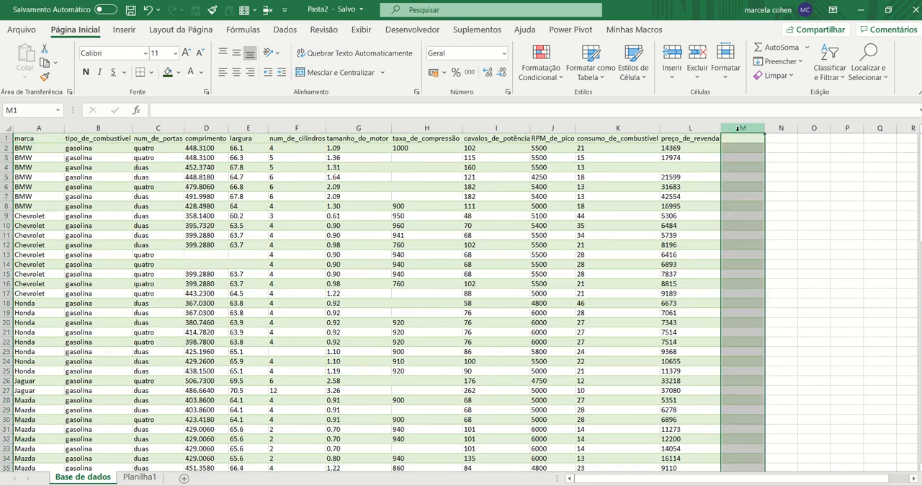
{"action": "right_click", "coordinate": [740, 128]}
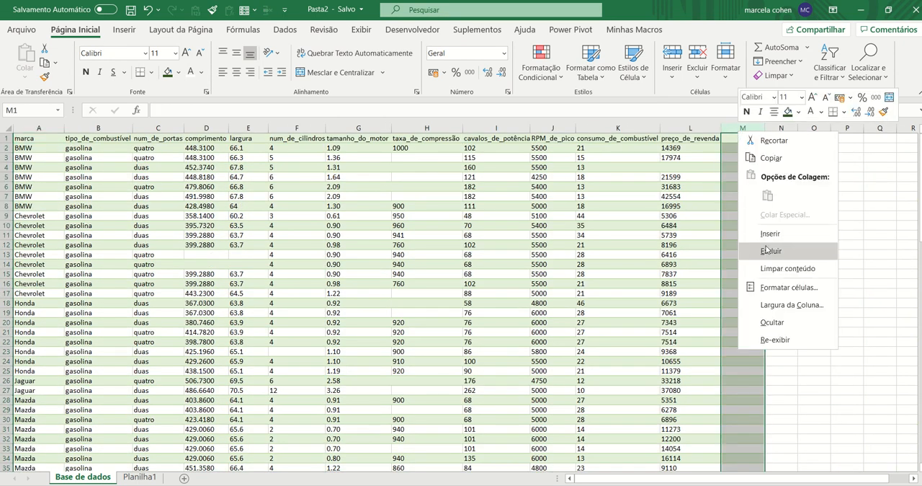
{"action": "left_click", "coordinate": [725, 252]}
Check how far down the data extends in column A, and return to cell A1
{"action": "key", "text": "ctrl+Home"}
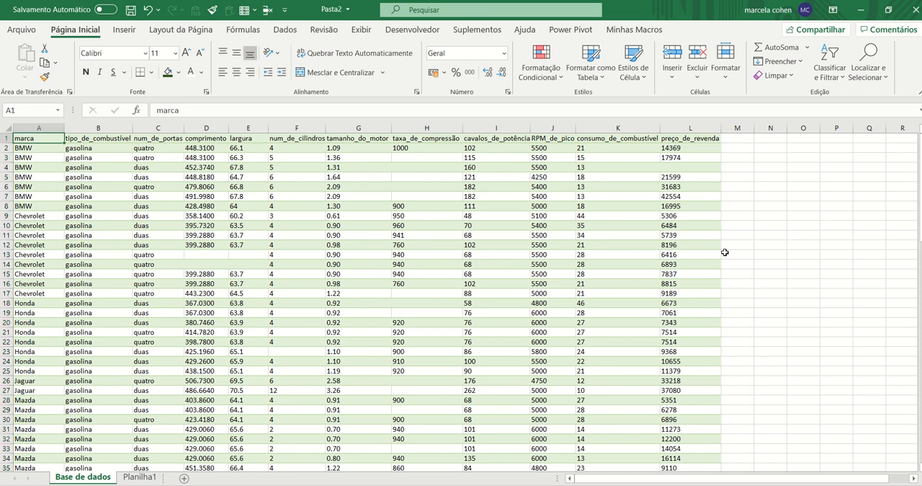
{"action": "key", "text": "ctrl+Down"}
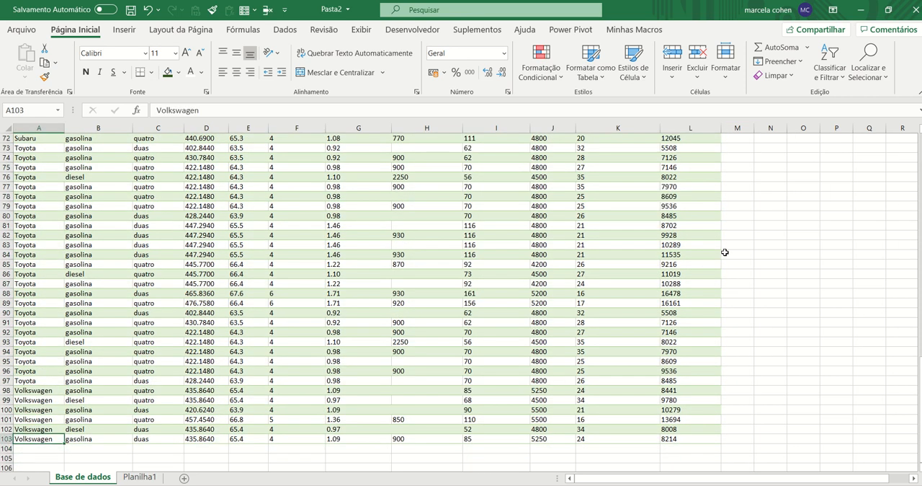
{"action": "key", "text": "ctrl+Home"}
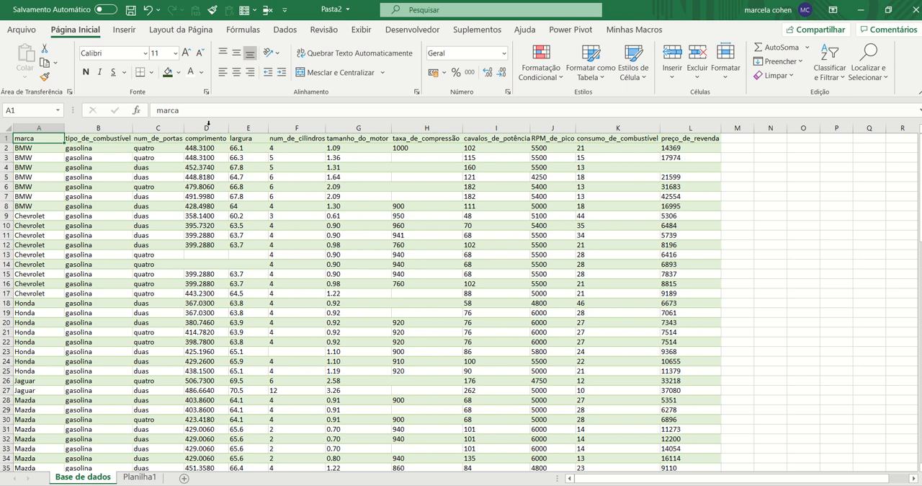
Select the whole data range A1:L103 on the Base de dados sheet
{"action": "left_click_drag", "start_coordinate": [33, 138], "coordinate": [463, 376]}
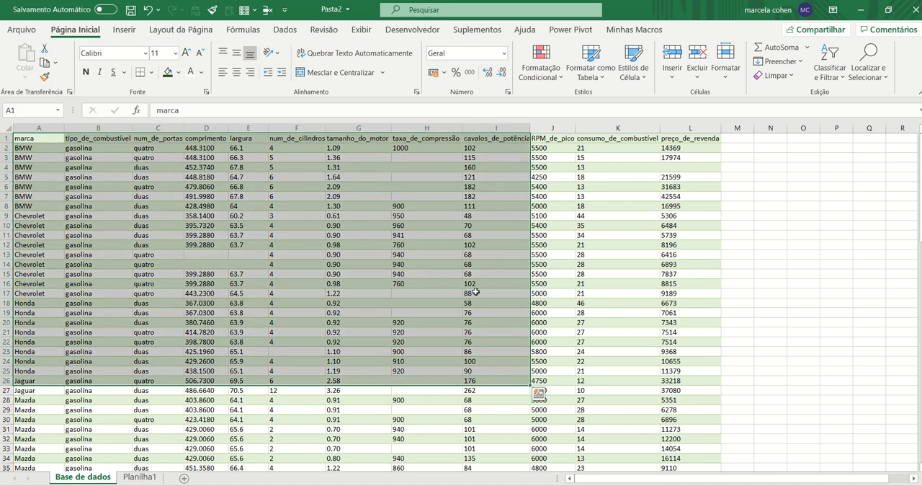
{"action": "left_click", "coordinate": [475, 292]}
{"action": "left_click", "coordinate": [55, 137]}
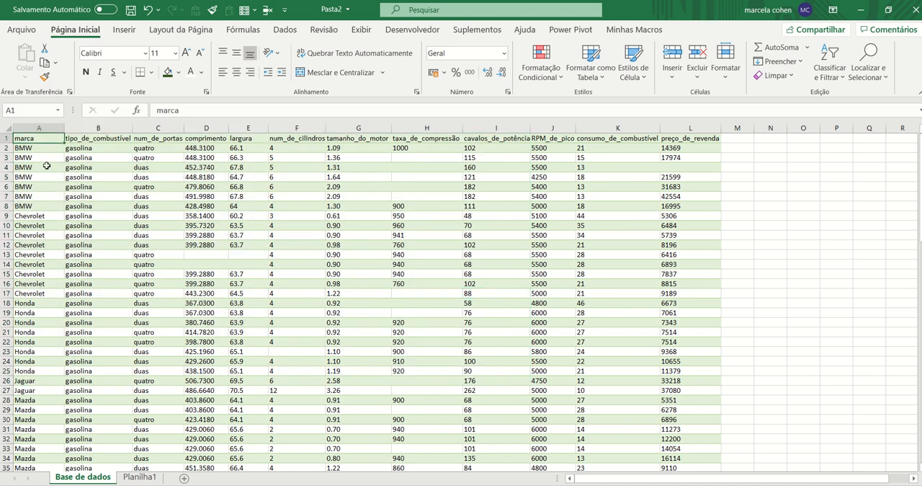
{"action": "key", "text": "ctrl+shift+End"}
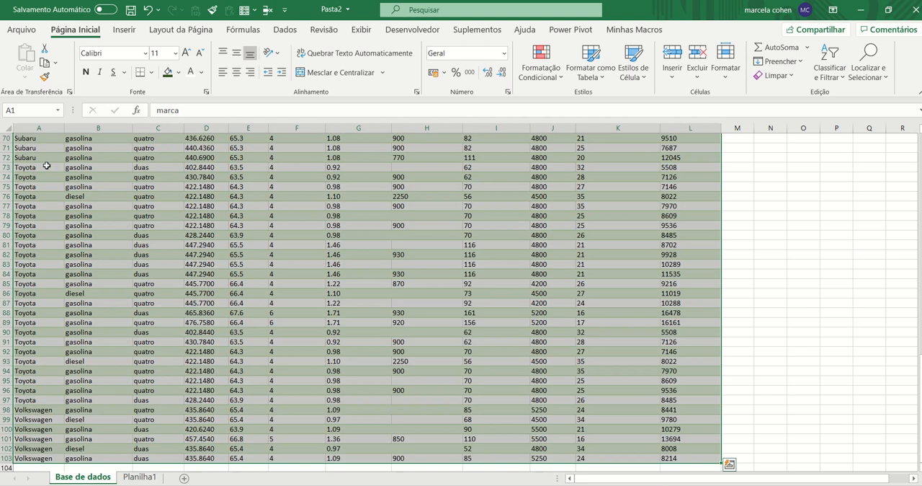
{"action": "key", "text": "ctrl+q"}
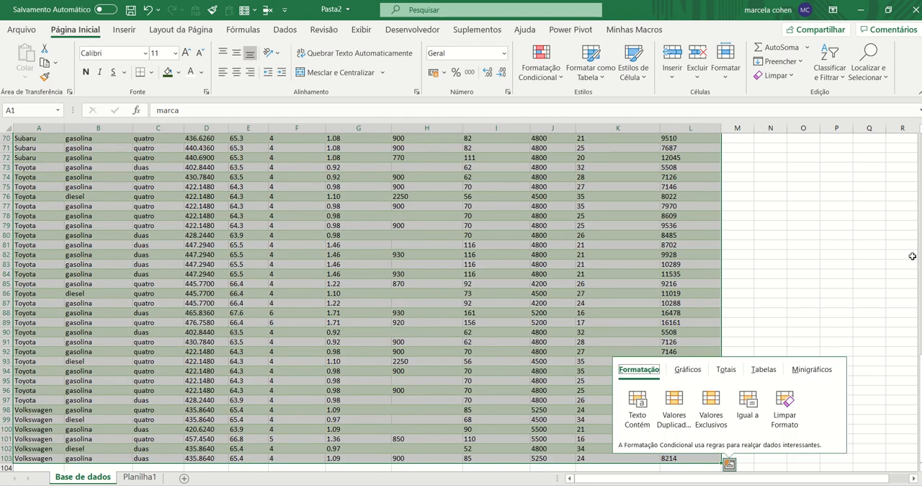
{"action": "scroll", "coordinate": [721, 199], "scroll_direction": "up", "scroll_amount": 1}
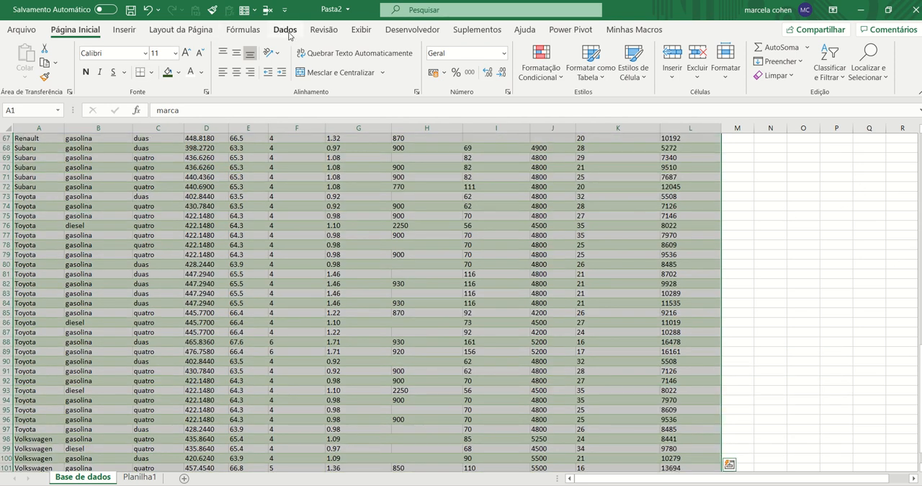
Run an advanced filter on A1:L103, treating the first row as labels, to copy only the unique records to cell N1
{"action": "left_click", "coordinate": [285, 32]}
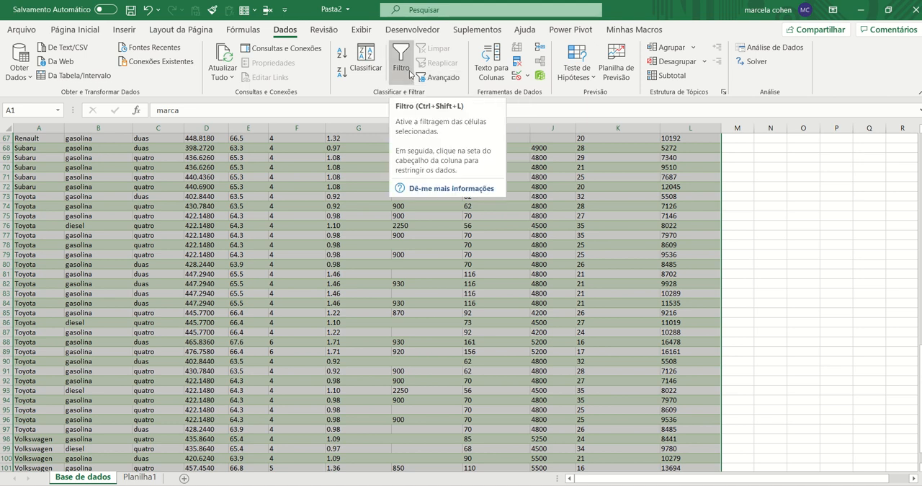
{"action": "left_click", "coordinate": [451, 83]}
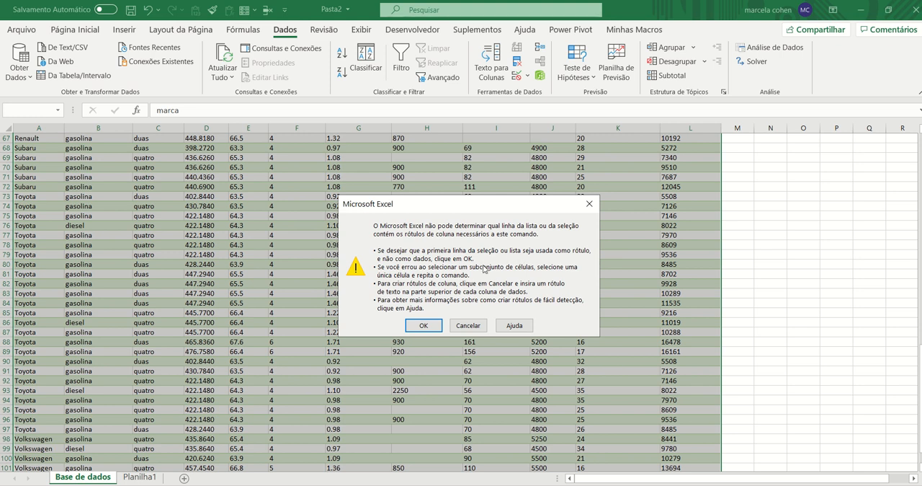
{"action": "left_click", "coordinate": [425, 326]}
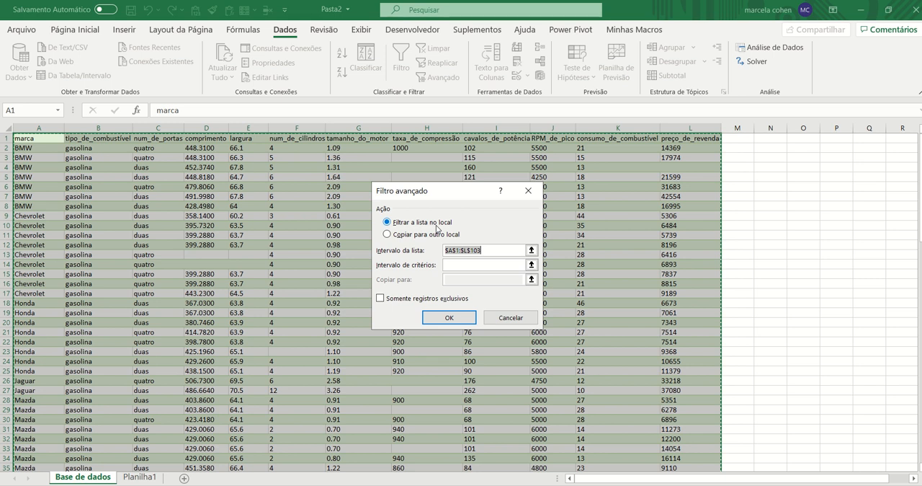
{"action": "left_click", "coordinate": [388, 235]}
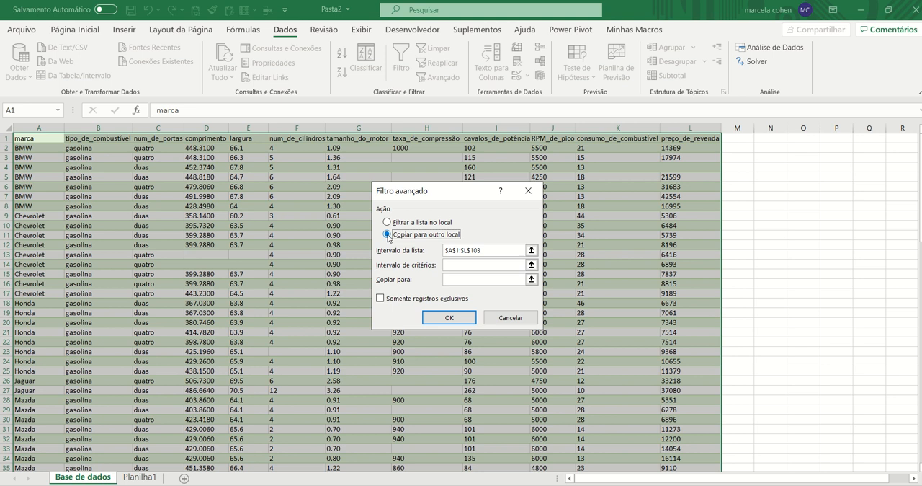
{"action": "left_click", "coordinate": [458, 279]}
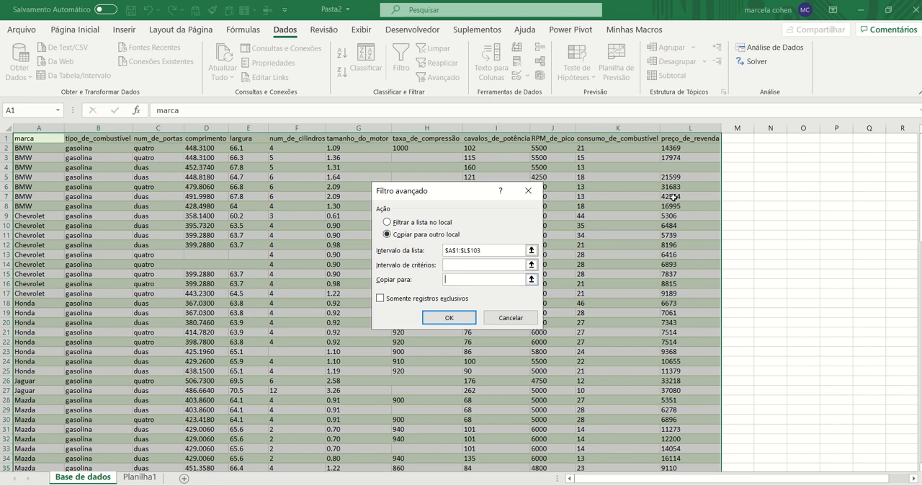
{"action": "left_click", "coordinate": [770, 139]}
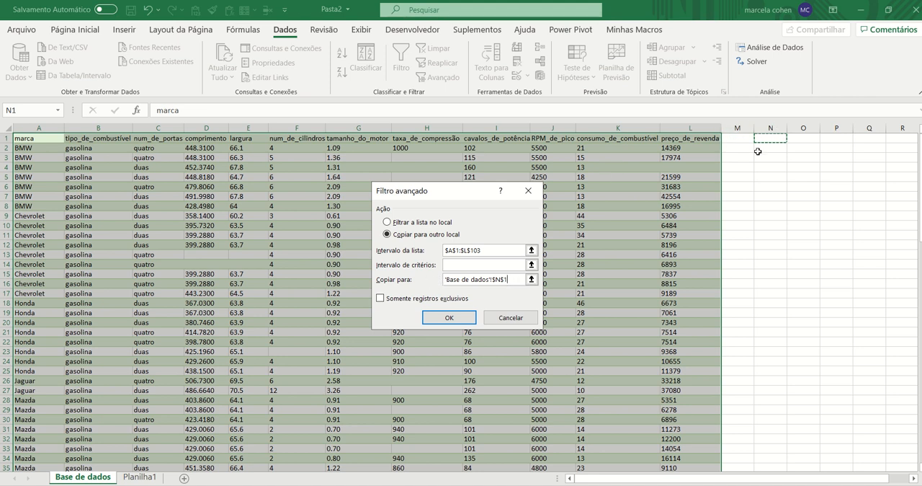
{"action": "left_click", "coordinate": [382, 299]}
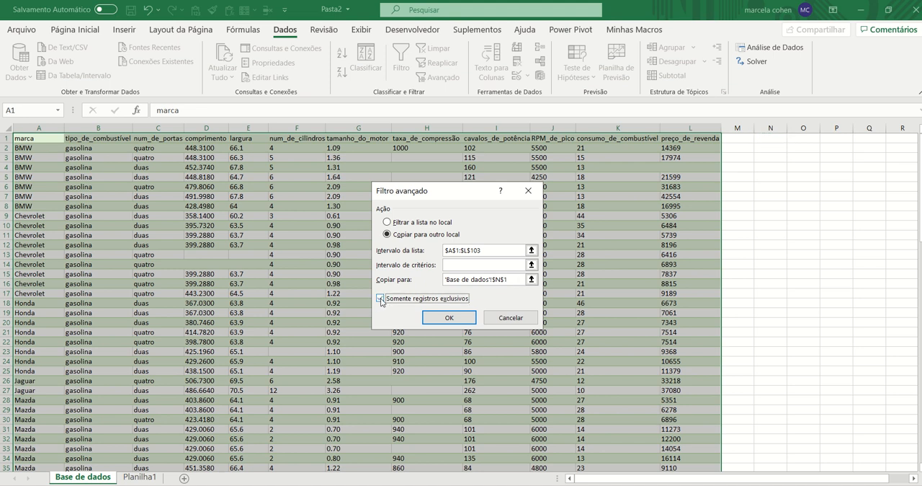
{"action": "left_click", "coordinate": [452, 320]}
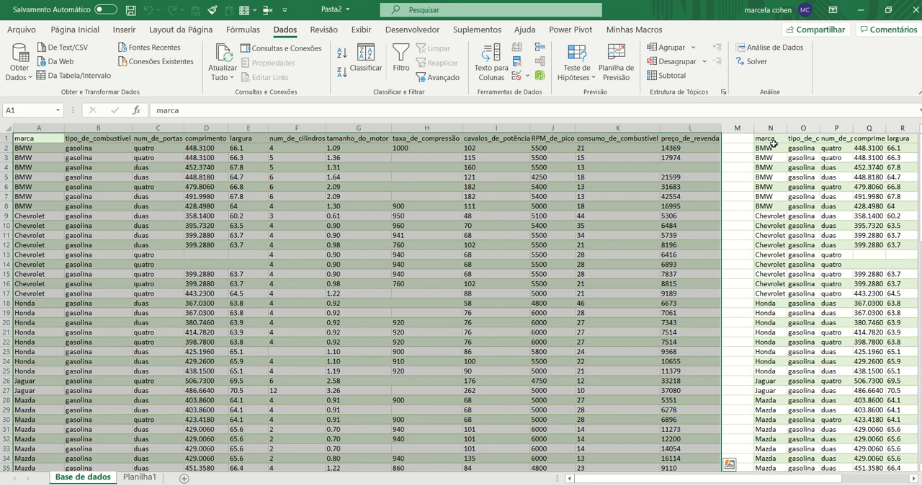
Compare where the filtered copy starting in column N and the original data end, and return to cell A1
{"action": "left_click", "coordinate": [771, 144]}
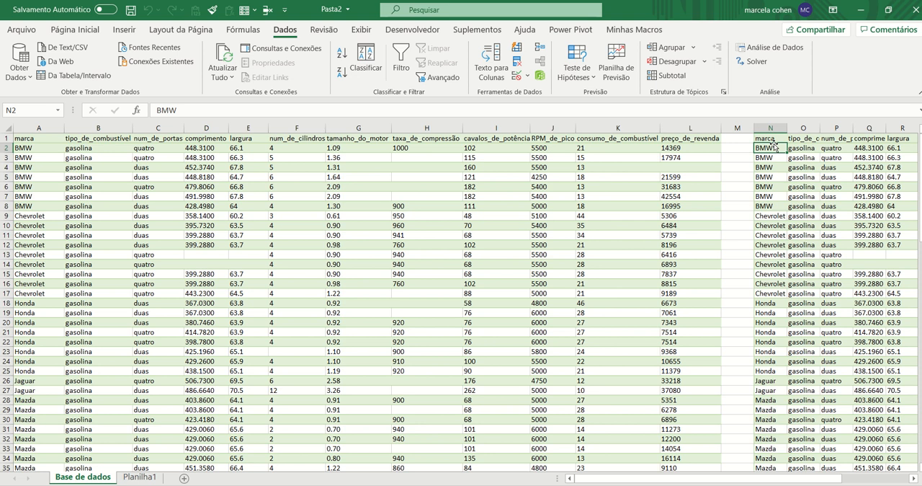
{"action": "key", "text": "Down"}
{"action": "key", "text": "ctrl+Down"}
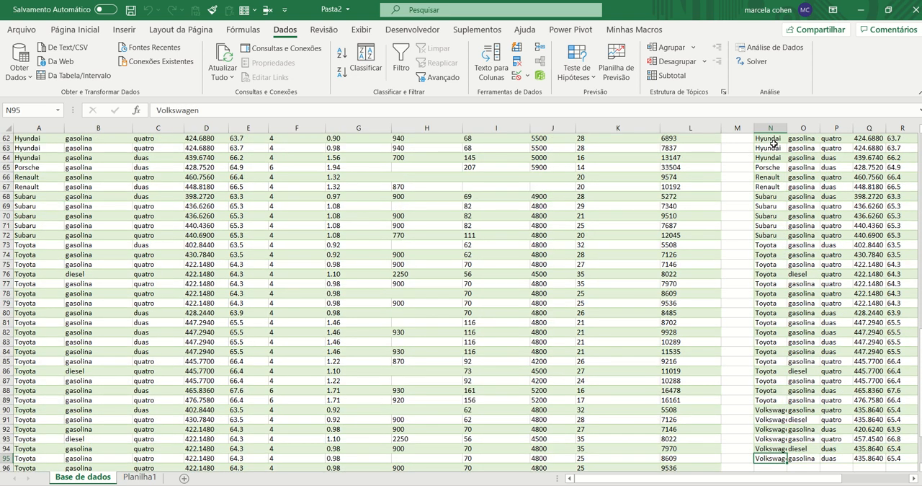
{"action": "key", "text": "Down"}
{"action": "key", "text": "Down"}
{"action": "key", "text": "Down"}
{"action": "key", "text": "Down"}
{"action": "key", "text": "Down"}
{"action": "key", "text": "Down"}
{"action": "key", "text": "Down"}
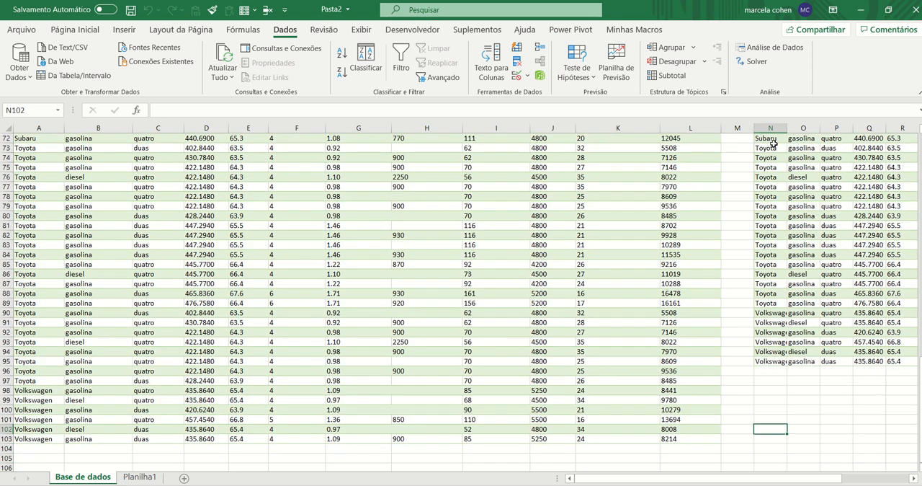
{"action": "key", "text": "Up"}
{"action": "key", "text": "Up"}
{"action": "key", "text": "Up"}
{"action": "key", "text": "Up"}
{"action": "key", "text": "Up"}
{"action": "key", "text": "Left"}
{"action": "key", "text": "Left"}
{"action": "key", "text": "Left"}
{"action": "key", "text": "Down"}
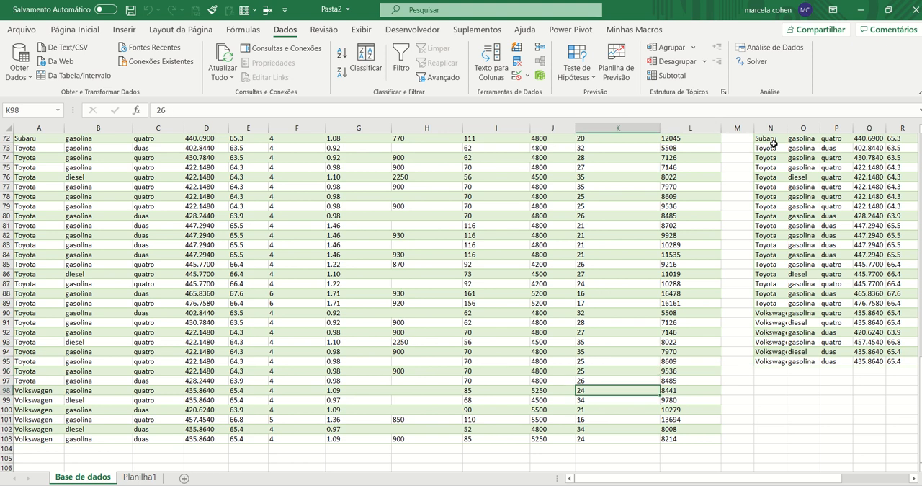
{"action": "key", "text": "Down"}
{"action": "key", "text": "Down"}
{"action": "key", "text": "Down"}
{"action": "key", "text": "Down"}
{"action": "key", "text": "Down"}
{"action": "key", "text": "Up"}
{"action": "key", "text": "Up"}
{"action": "key", "text": "Up"}
{"action": "key", "text": "Up"}
{"action": "key", "text": "Up"}
{"action": "key", "text": "Up"}
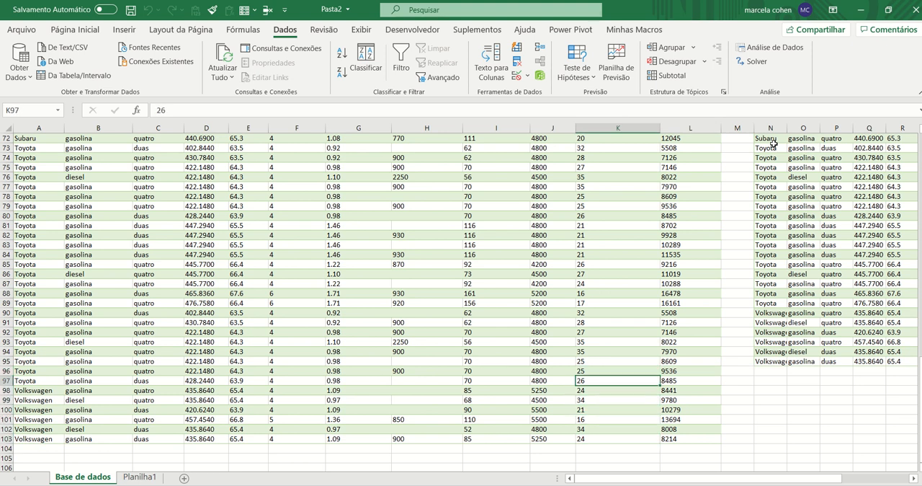
{"action": "key", "text": "ctrl+Home"}
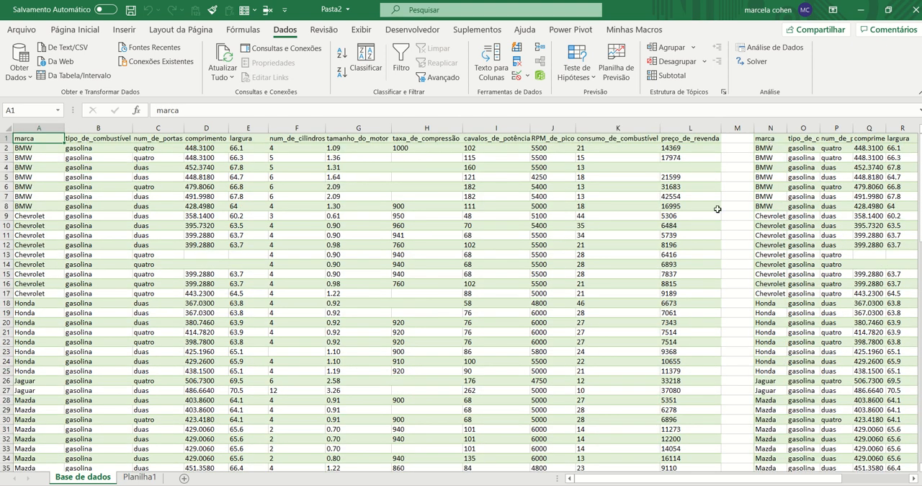
Delete the original data columns A to L, keeping the filtered copy and the blank column before it
{"action": "left_click", "coordinate": [738, 129]}
{"action": "left_click_drag", "start_coordinate": [690, 128], "coordinate": [51, 128]}
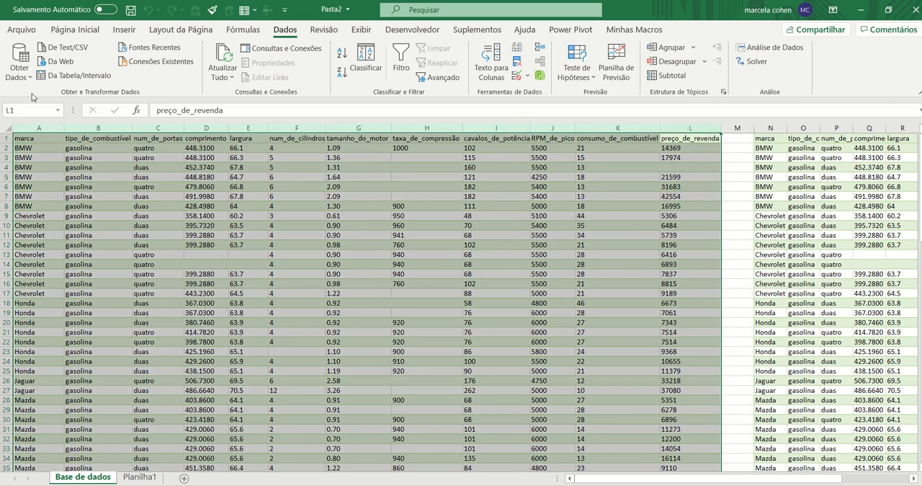
{"action": "right_click", "coordinate": [50, 128]}
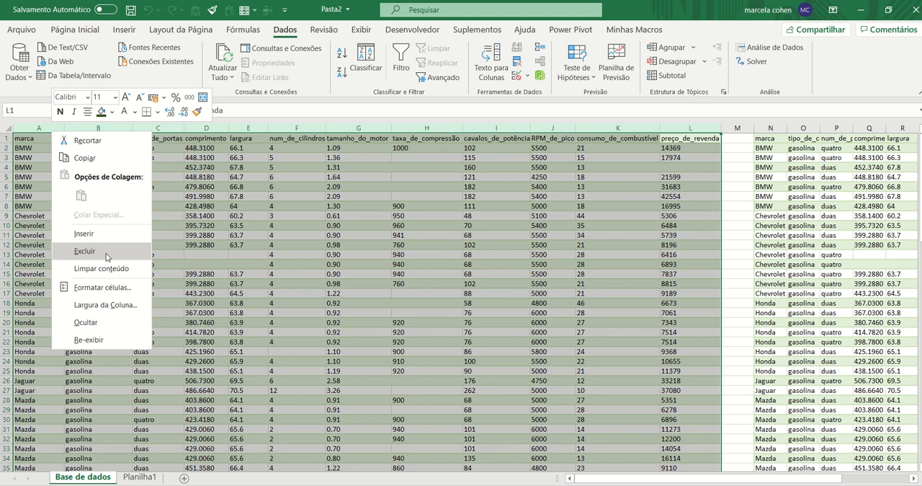
{"action": "left_click", "coordinate": [110, 252]}
{"action": "left_click", "coordinate": [116, 253]}
Enter the header ID in cell A1 and the numbers 1 and 2 in cells A2 and A3
{"action": "left_click", "coordinate": [25, 146]}
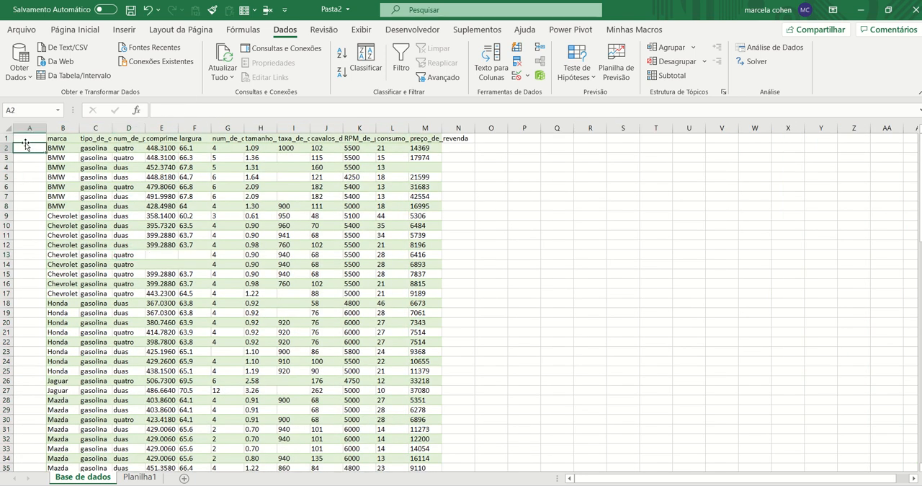
{"action": "key", "text": "Up"}
{"action": "type", "text": "ID"}
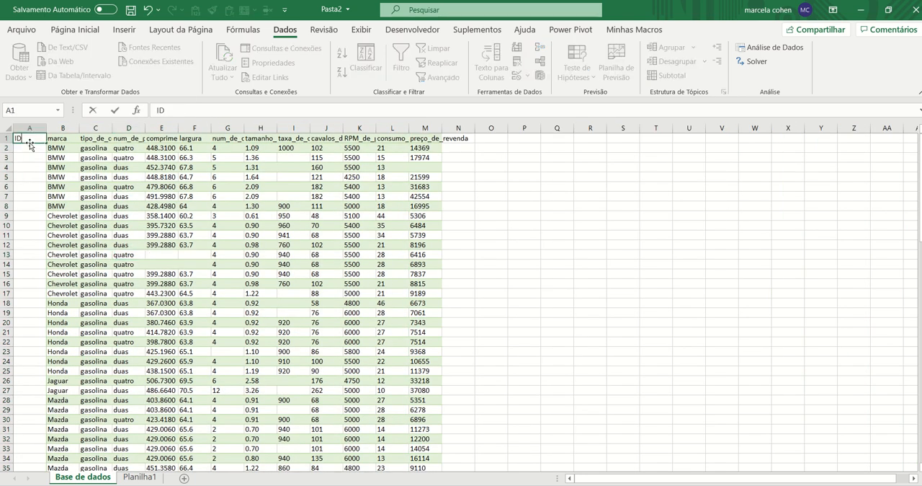
{"action": "key", "text": "Return"}
{"action": "type", "text": "1"}
{"action": "key", "text": "Return"}
{"action": "type", "text": "2"}
{"action": "key", "text": "Return"}
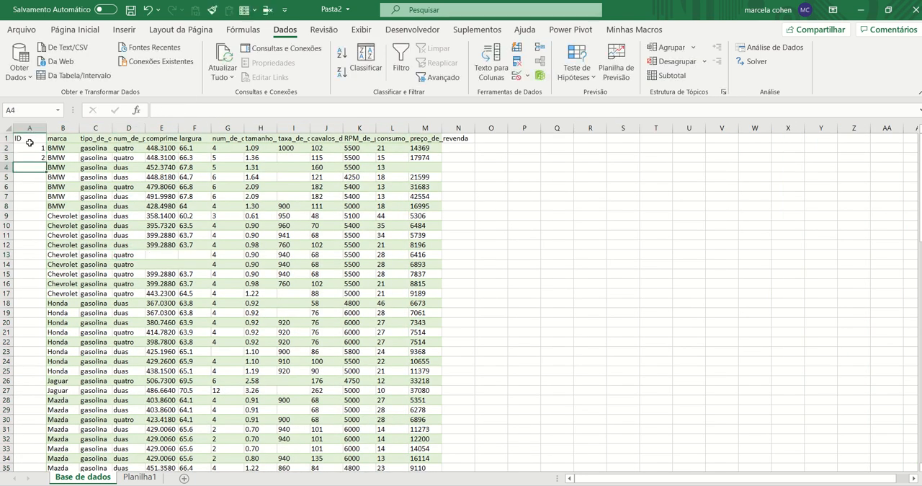
Extend the ID number series from A2:A3 down to the last data row, and return to cell A1
{"action": "left_click_drag", "start_coordinate": [30, 150], "coordinate": [34, 160]}
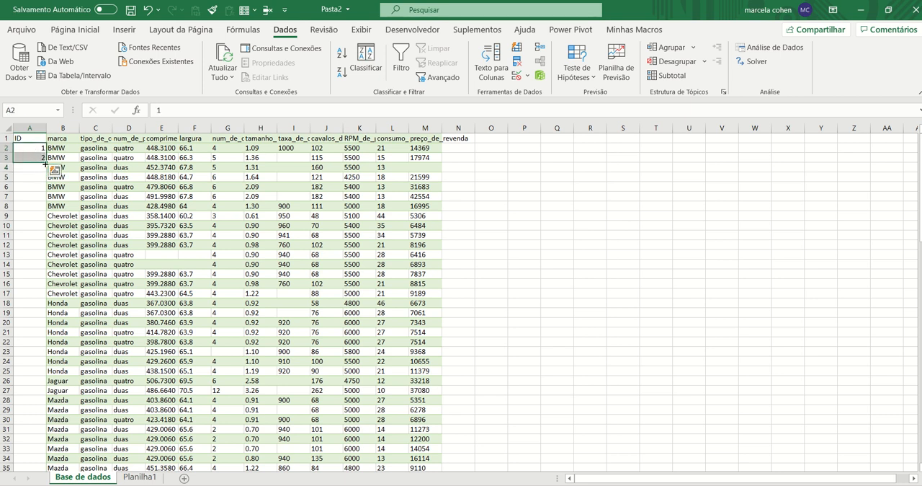
{"action": "double_click", "coordinate": [45, 163]}
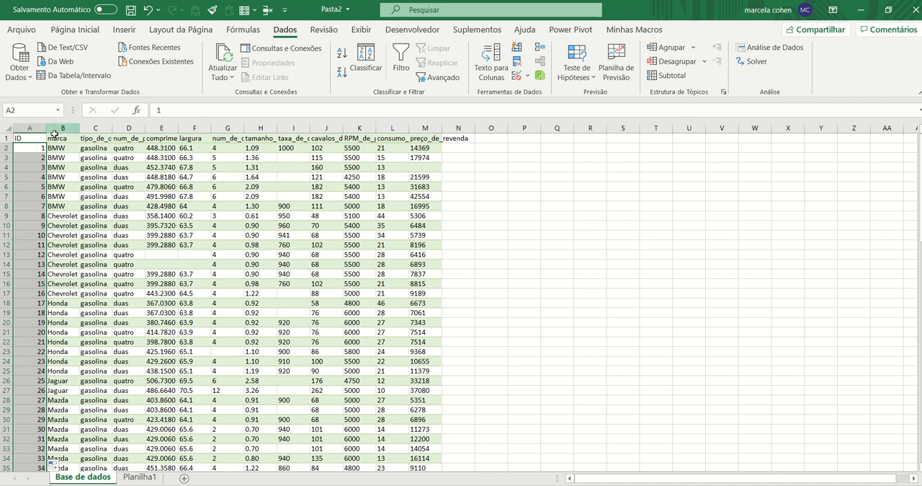
{"action": "scroll", "coordinate": [145, 263], "scroll_direction": "up", "scroll_amount": 3}
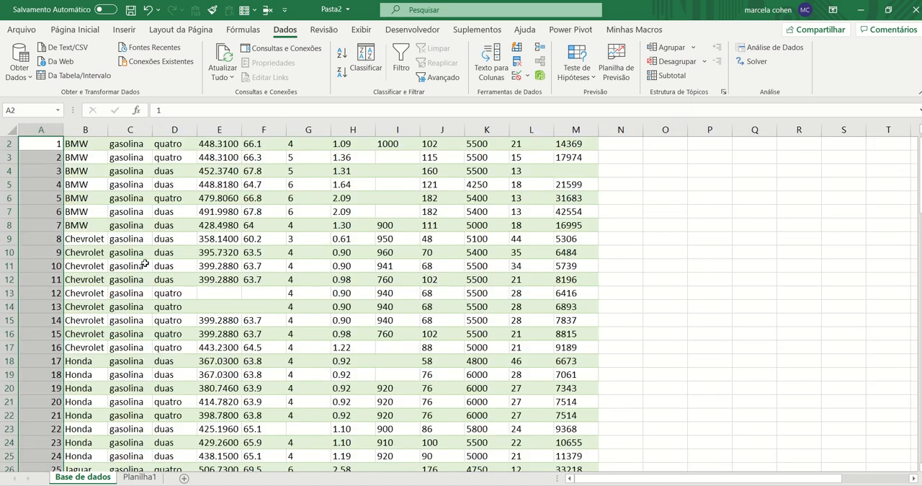
{"action": "key", "text": "ctrl+Home"}
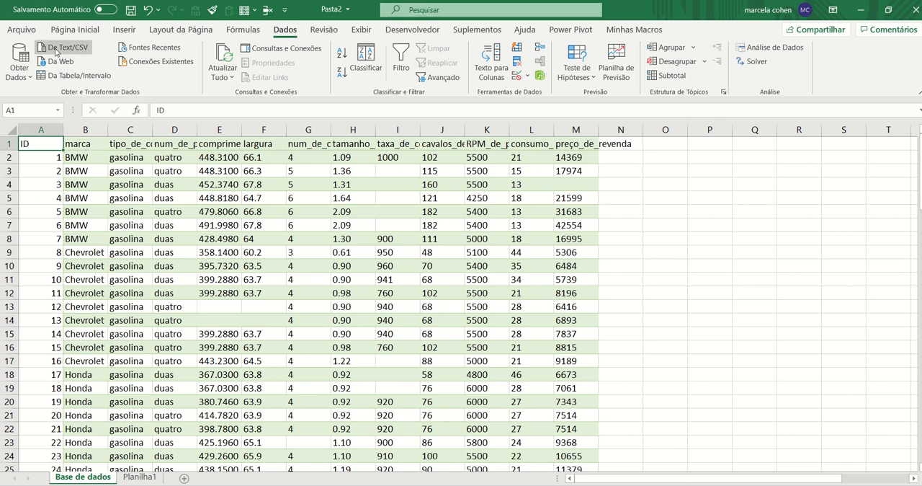
Copy the formatting of the marca column onto the ID column and centre the ID column's contents
{"action": "left_click", "coordinate": [77, 33]}
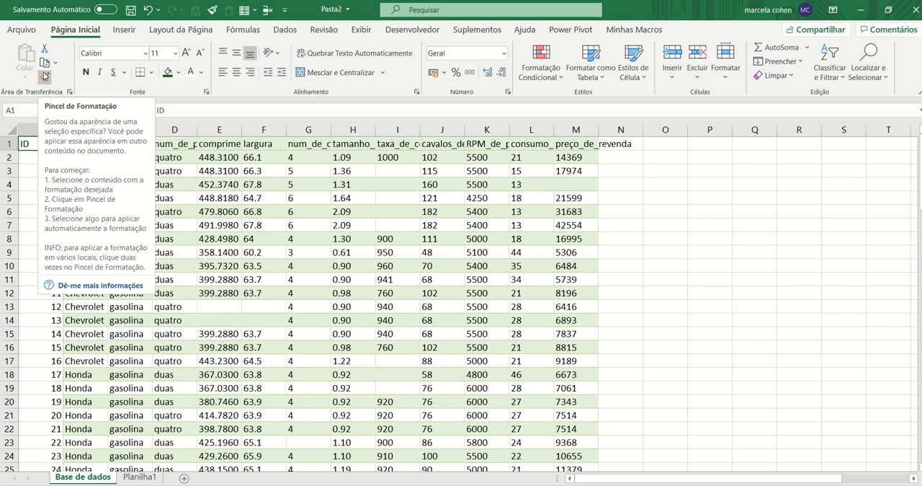
{"action": "left_click", "coordinate": [217, 199]}
{"action": "left_click", "coordinate": [96, 128]}
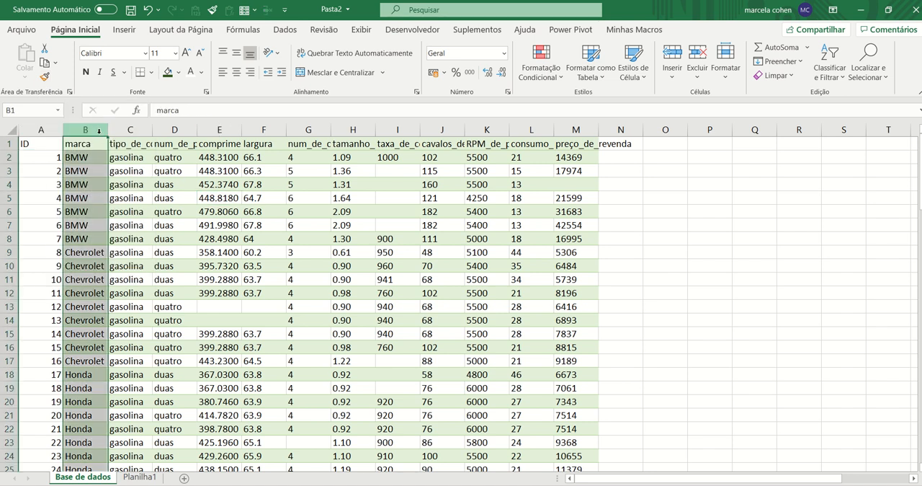
{"action": "left_click", "coordinate": [45, 76]}
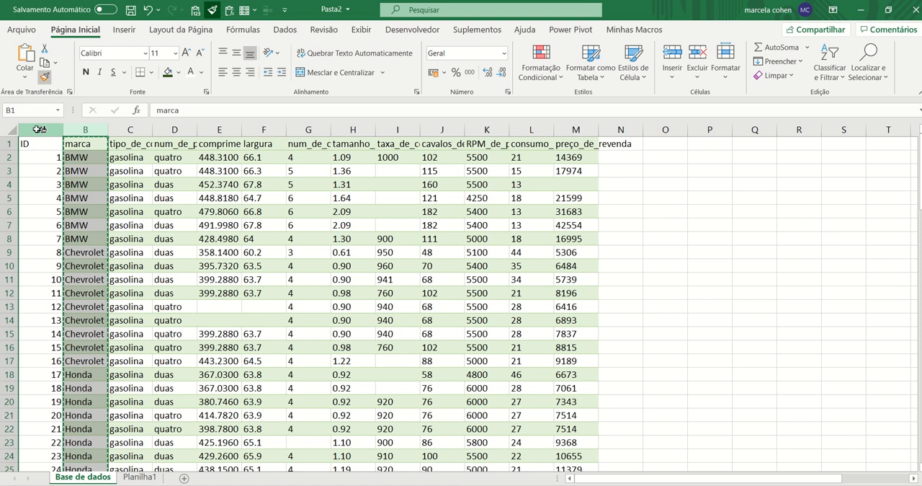
{"action": "left_click", "coordinate": [38, 129]}
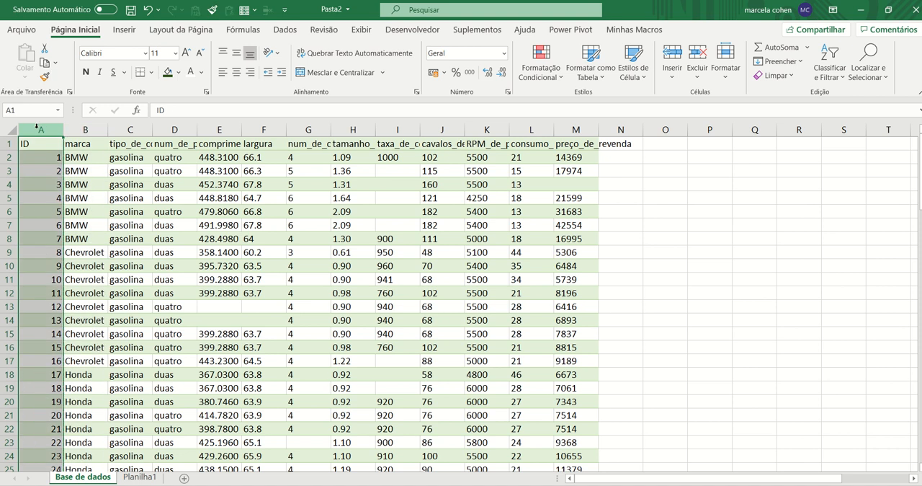
{"action": "left_click", "coordinate": [237, 72]}
{"action": "left_click", "coordinate": [239, 221]}
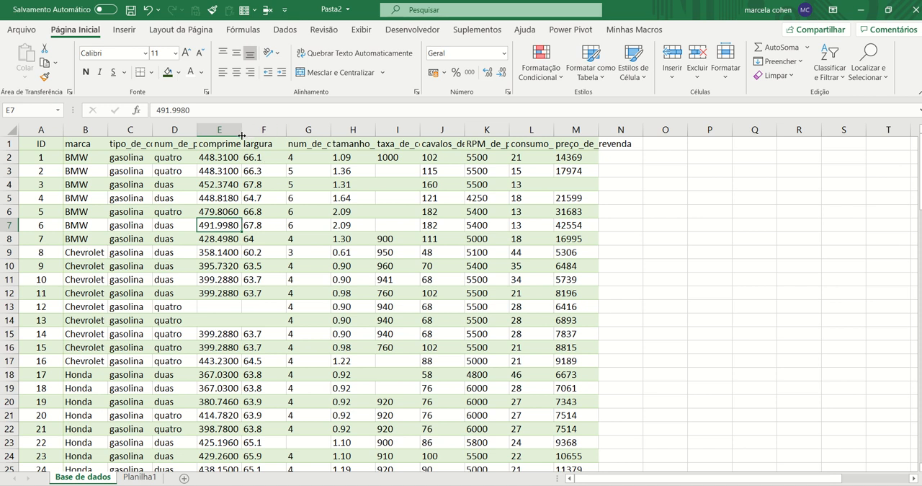
Widen column E so the comprimento header fits completely
{"action": "left_click_drag", "start_coordinate": [242, 134], "coordinate": [322, 134]}
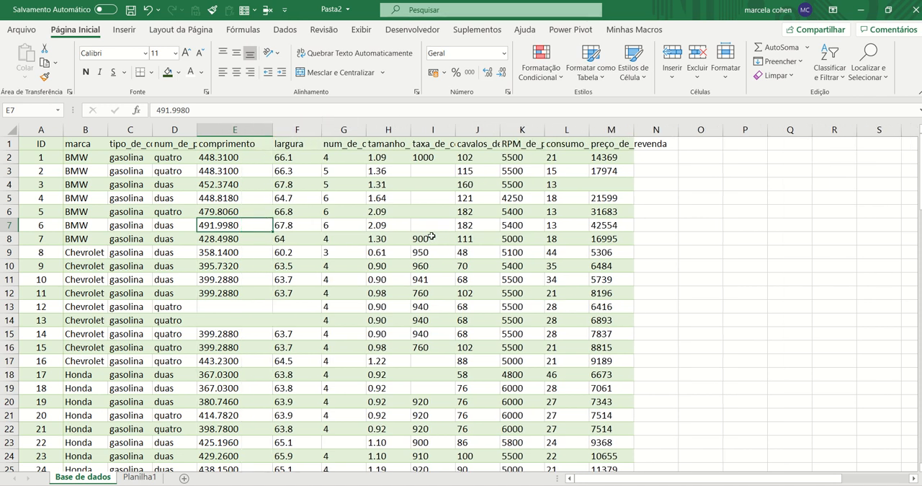
{"action": "left_click", "coordinate": [744, 232]}
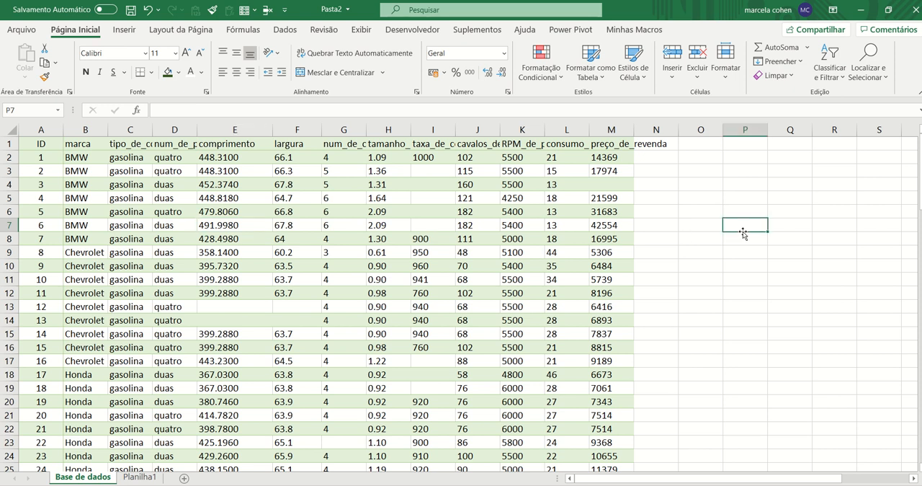
Enter the test number 55 in cell P7, and clear it again
{"action": "type", "text": "55"}
{"action": "key", "text": "Return"}
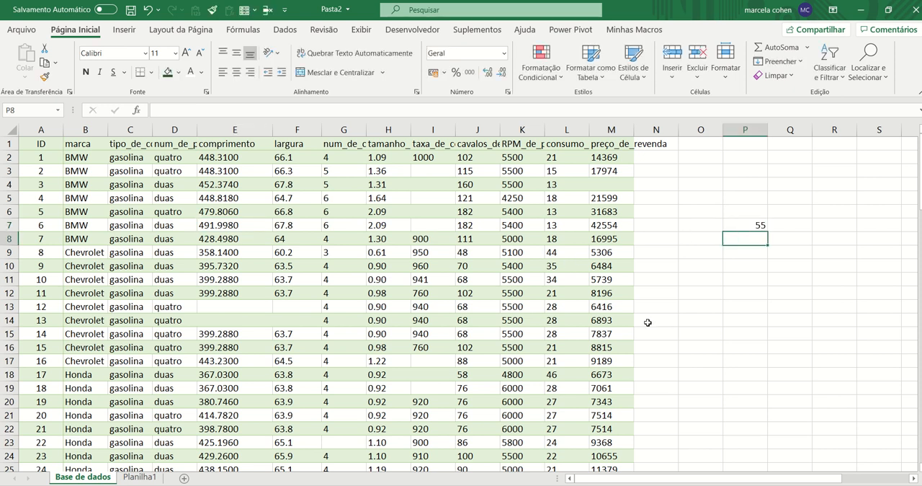
{"action": "left_click_drag", "start_coordinate": [747, 217], "coordinate": [749, 222]}
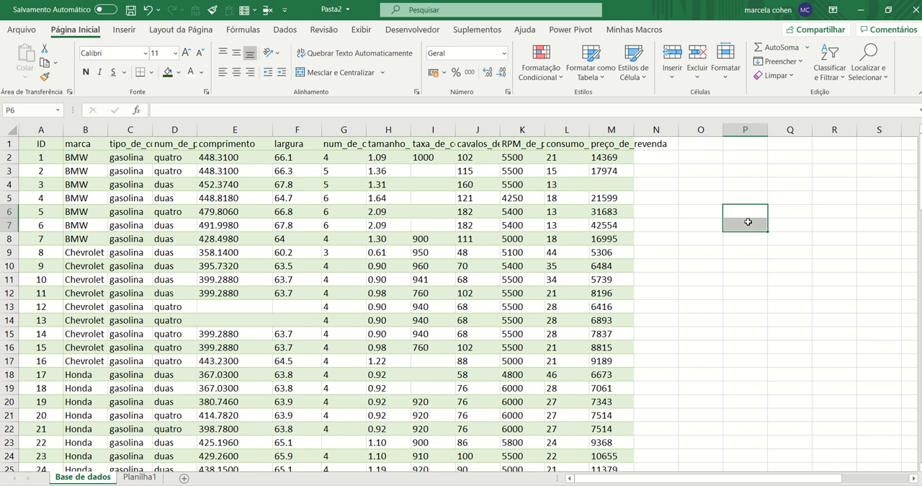
{"action": "key", "text": "Left"}
{"action": "key", "text": "Left"}
{"action": "key", "text": "Left"}
{"action": "key", "text": "Left"}
{"action": "key", "text": "Left"}
{"action": "key", "text": "Left"}
{"action": "key", "text": "Left"}
{"action": "key", "text": "Left"}
{"action": "key", "text": "Left"}
{"action": "key", "text": "Left"}
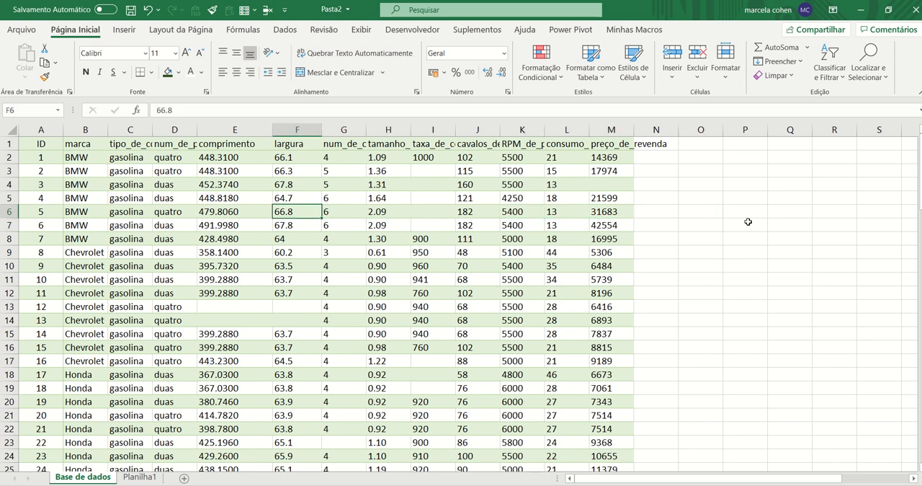
{"action": "key", "text": "Right"}
{"action": "key", "text": "Right"}
{"action": "key", "text": "Right"}
{"action": "key", "text": "Right"}
{"action": "key", "text": "Right"}
{"action": "key", "text": "Right"}
{"action": "key", "text": "Right"}
{"action": "key", "text": "Right"}
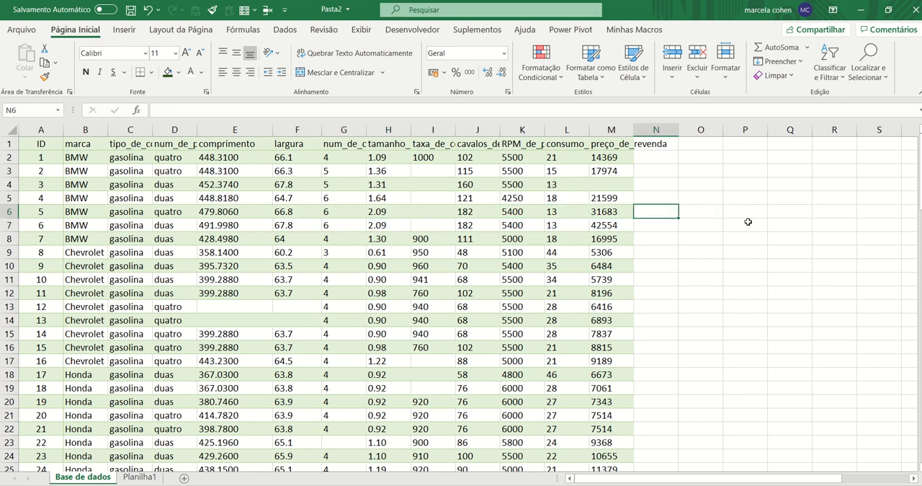
Enter 1 in the empty helper cell O2, copy that cell, and move to cell M2
{"action": "key", "text": "Right"}
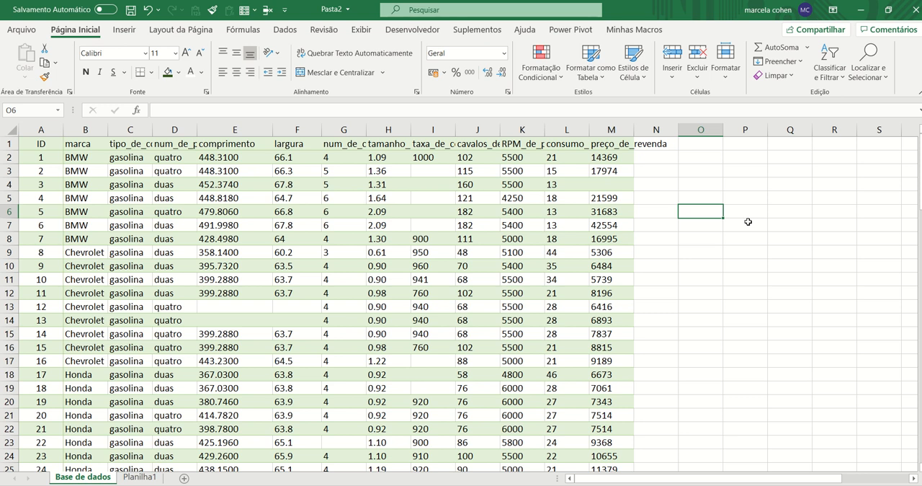
{"action": "key", "text": "Up"}
{"action": "key", "text": "Up"}
{"action": "key", "text": "Up"}
{"action": "key", "text": "Up"}
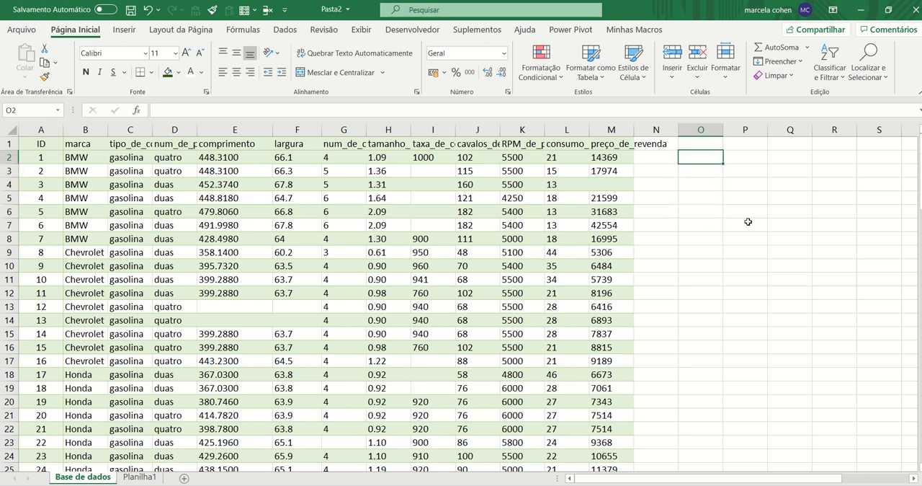
{"action": "type", "text": "1"}
{"action": "key", "text": "Return"}
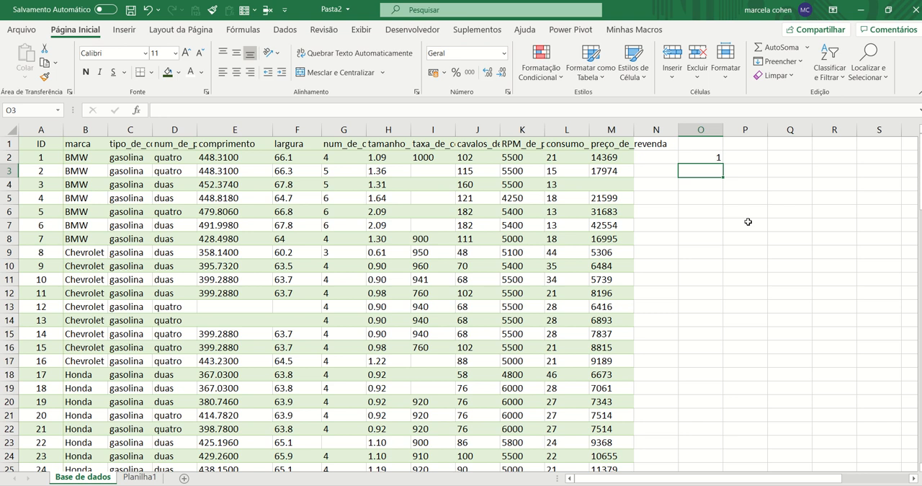
{"action": "key", "text": "Up"}
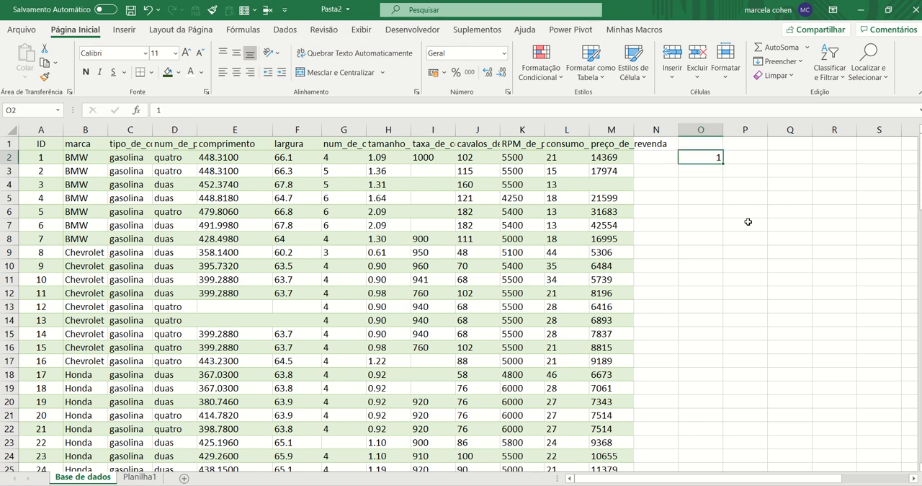
{"action": "key", "text": "ctrl+c"}
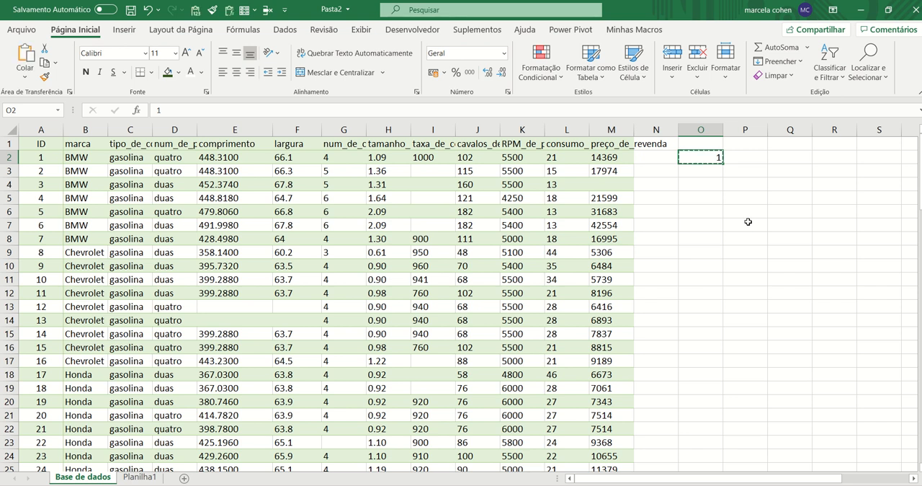
{"action": "key", "text": "Left"}
{"action": "key", "text": "Left"}
{"action": "key", "text": "shift+Left"}
{"action": "key", "text": "shift+Left"}
{"action": "key", "text": "shift+Left"}
{"action": "key", "text": "shift+Left"}
{"action": "key", "text": "shift+Left"}
{"action": "key", "text": "shift+Left"}
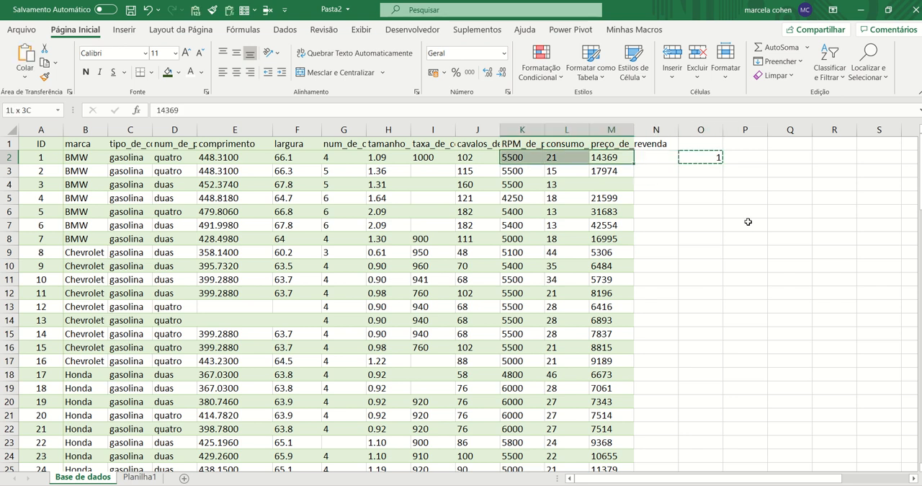
{"action": "key", "text": "shift+Left"}
{"action": "key", "text": "shift+Left"}
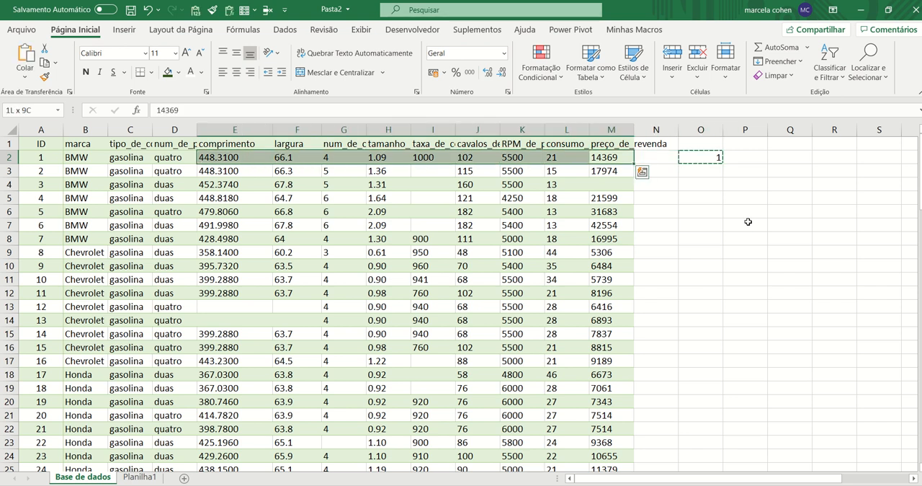
{"action": "key", "text": "shift+Down"}
{"action": "key", "text": "shift+Down"}
{"action": "key", "text": "shift+Down"}
{"action": "key", "text": "shift+Down"}
{"action": "key", "text": "shift+Down"}
{"action": "key", "text": "shift+Down"}
{"action": "key", "text": "shift+Down"}
{"action": "key", "text": "shift+Down"}
{"action": "key", "text": "shift+Down"}
{"action": "key", "text": "shift+Down"}
{"action": "key", "text": "shift+Down"}
{"action": "key", "text": "shift+Down"}
{"action": "key", "text": "shift+Down"}
{"action": "key", "text": "shift+Down"}
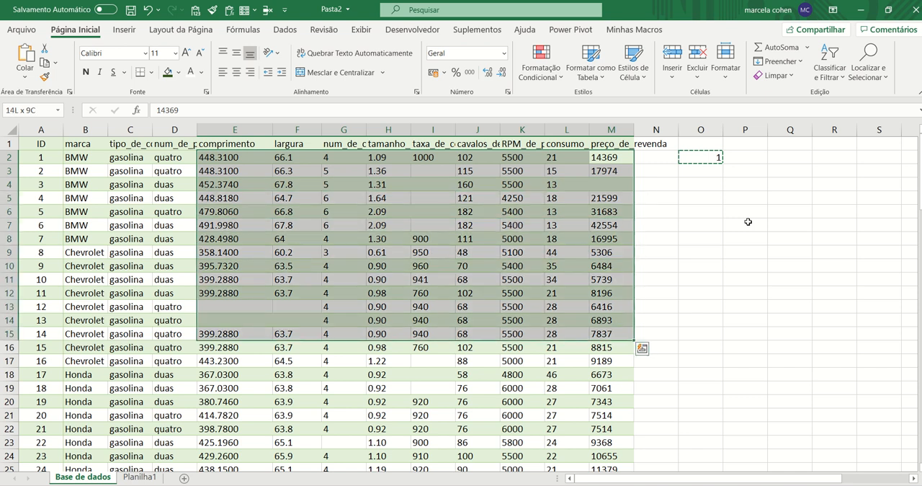
{"action": "key", "text": "shift+Down"}
{"action": "key", "text": "Up"}
{"action": "key", "text": "Down"}
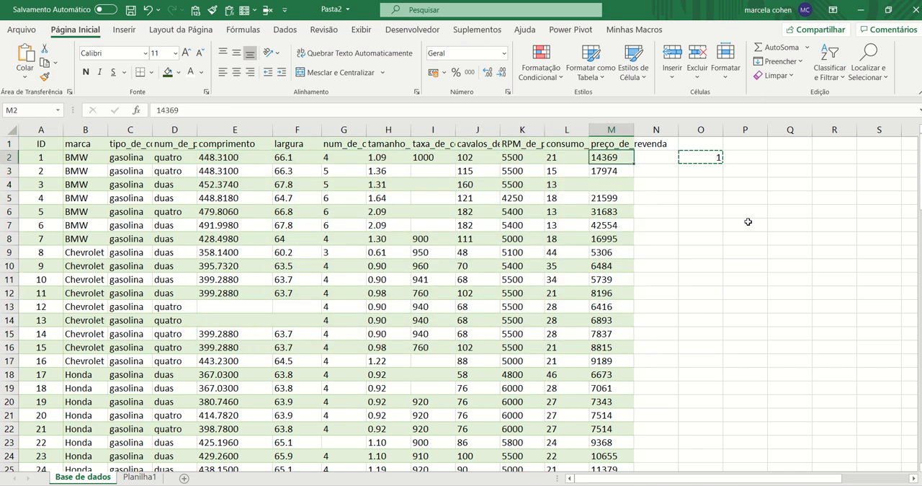
Select the numeric data from the preço_de_revenda column back to comprimento, covering E2:M95 down to the last record
{"action": "key", "text": "shift+Left"}
{"action": "key", "text": "shift+Left"}
{"action": "key", "text": "shift+Left"}
{"action": "key", "text": "shift+Left"}
{"action": "key", "text": "shift+Left"}
{"action": "key", "text": "shift+Left"}
{"action": "key", "text": "shift+Left"}
{"action": "key", "text": "shift+Left"}
{"action": "key", "text": "shift+Down"}
{"action": "key", "text": "shift+Down"}
{"action": "key", "text": "shift+Down"}
{"action": "key", "text": "shift+Down"}
{"action": "key", "text": "shift+Down"}
{"action": "key", "text": "shift+Down"}
{"action": "key", "text": "shift+Down"}
{"action": "key", "text": "shift+Down"}
{"action": "key", "text": "shift+Down"}
{"action": "key", "text": "shift+Down"}
{"action": "key", "text": "shift+Down"}
{"action": "key", "text": "shift+Down"}
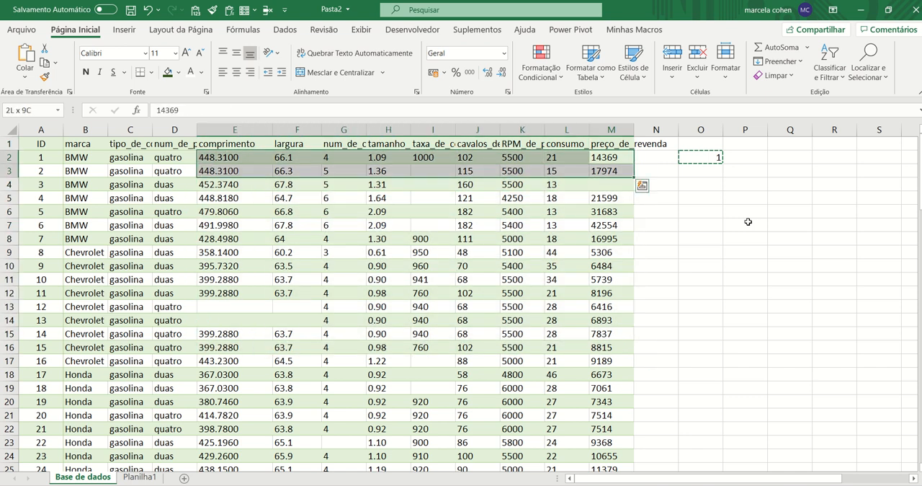
{"action": "key", "text": "shift+Down"}
{"action": "key", "text": "shift+Down"}
{"action": "key", "text": "shift+Down"}
{"action": "key", "text": "shift+Down"}
{"action": "key", "text": "shift+Down"}
{"action": "key", "text": "shift+Down"}
{"action": "key", "text": "shift+Down"}
{"action": "key", "text": "shift+Down"}
{"action": "key", "text": "shift+Down"}
{"action": "key", "text": "shift+Down"}
{"action": "key", "text": "shift+Down"}
{"action": "key", "text": "shift+Down"}
{"action": "key", "text": "shift+Down"}
{"action": "key", "text": "shift+Down"}
{"action": "key", "text": "shift+Down"}
{"action": "key", "text": "shift+Down"}
{"action": "key", "text": "shift+Down"}
{"action": "key", "text": "shift+Down"}
{"action": "key", "text": "shift+Down"}
{"action": "key", "text": "shift+Down"}
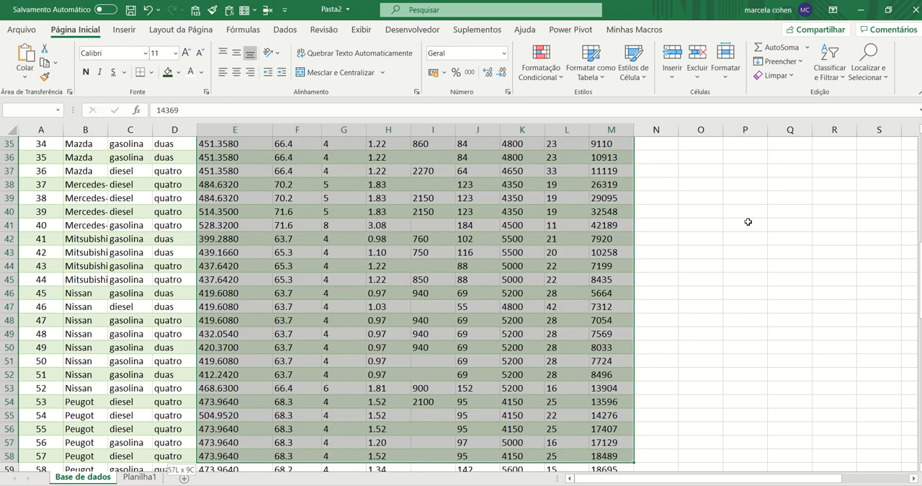
{"action": "key", "text": "shift+Down"}
{"action": "key", "text": "shift+Down"}
{"action": "key", "text": "shift+Down"}
{"action": "key", "text": "shift+Down"}
{"action": "key", "text": "shift+Down"}
{"action": "key", "text": "shift+Down"}
{"action": "key", "text": "shift+Down"}
{"action": "key", "text": "shift+Down"}
{"action": "key", "text": "shift+Down"}
{"action": "key", "text": "shift+Down"}
{"action": "key", "text": "shift+Down"}
{"action": "key", "text": "shift+Down"}
{"action": "key", "text": "shift+Down"}
{"action": "key", "text": "shift+Down"}
{"action": "key", "text": "shift+Down"}
{"action": "key", "text": "shift+Down"}
{"action": "key", "text": "shift+Down"}
{"action": "key", "text": "shift+Down"}
{"action": "key", "text": "shift+Down"}
{"action": "key", "text": "shift+Down"}
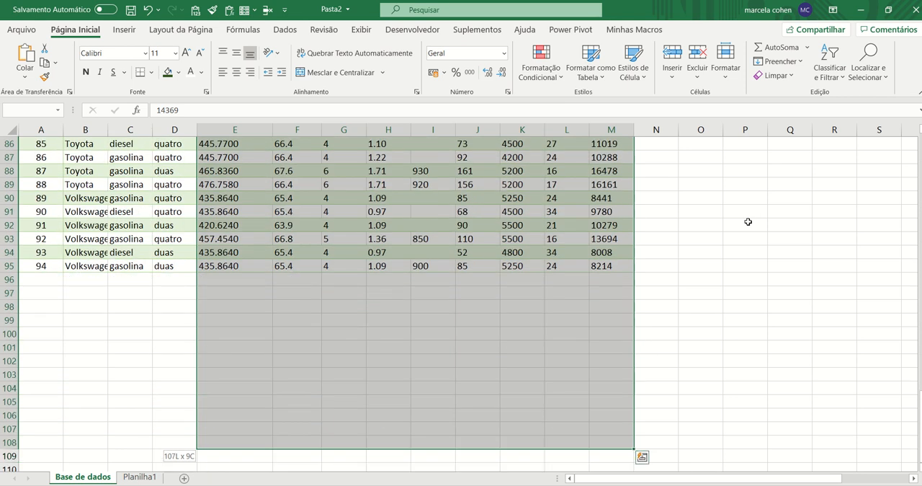
{"action": "key", "text": "shift+Up"}
{"action": "key", "text": "shift+Up"}
{"action": "key", "text": "shift+Up"}
{"action": "key", "text": "shift+Up"}
{"action": "key", "text": "shift+Up"}
{"action": "key", "text": "shift+Up"}
{"action": "key", "text": "shift+Down"}
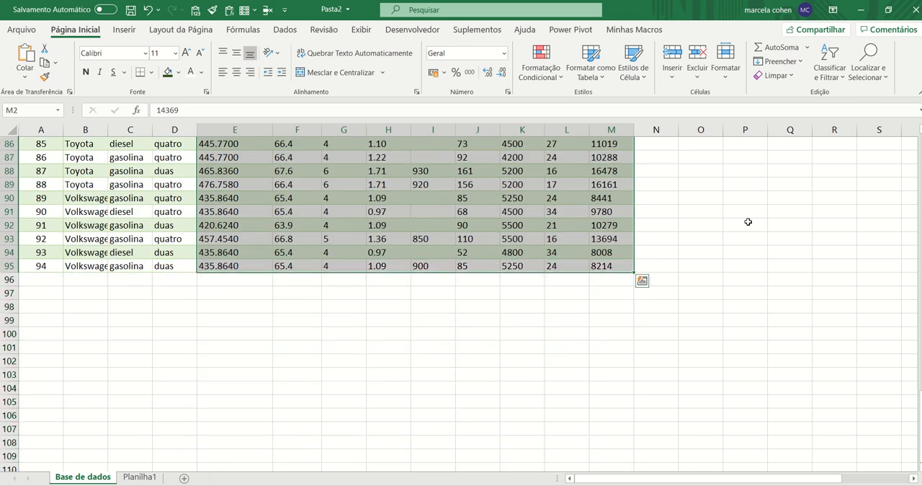
Convert the selected text values to numbers by paste-special multiplying them (Multiplicação) with the copied 1
{"action": "left_click", "coordinate": [29, 80]}
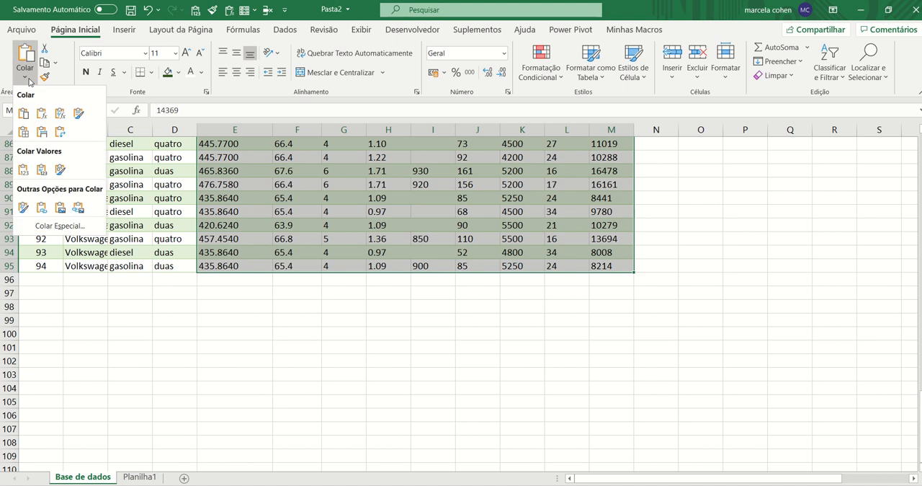
{"action": "left_click", "coordinate": [61, 225]}
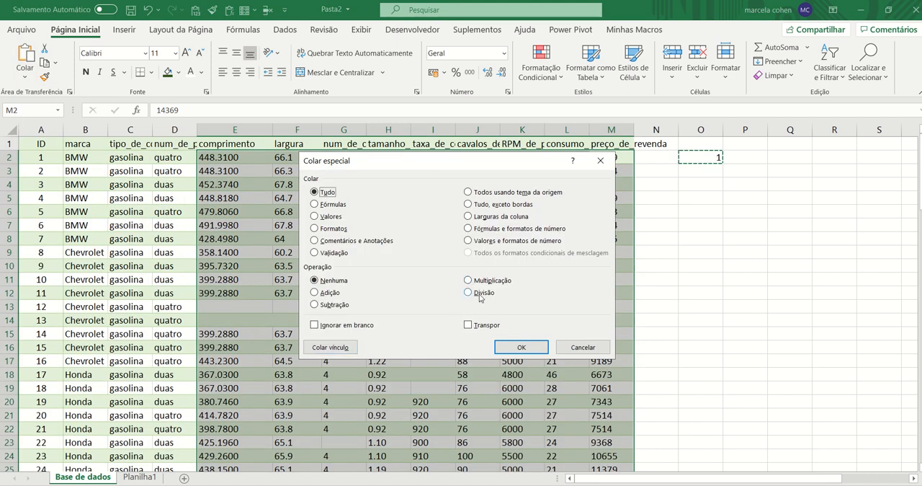
{"action": "left_click", "coordinate": [485, 283]}
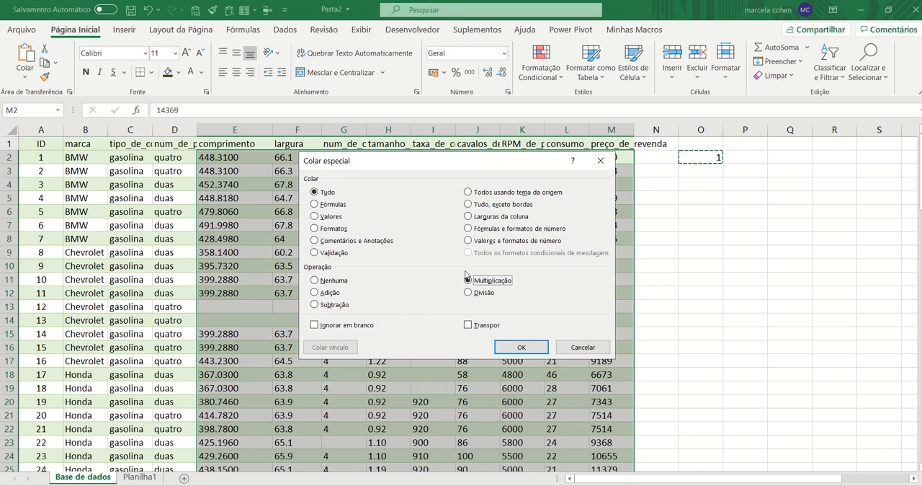
{"action": "left_click", "coordinate": [520, 348]}
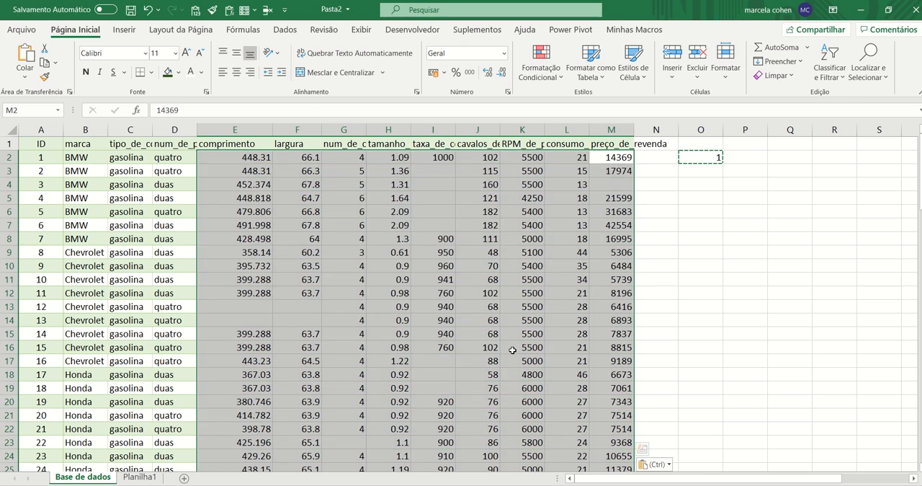
Clear the helper value from cell O2
{"action": "key", "text": "Right"}
{"action": "key", "text": "Right"}
{"action": "key", "text": "Delete"}
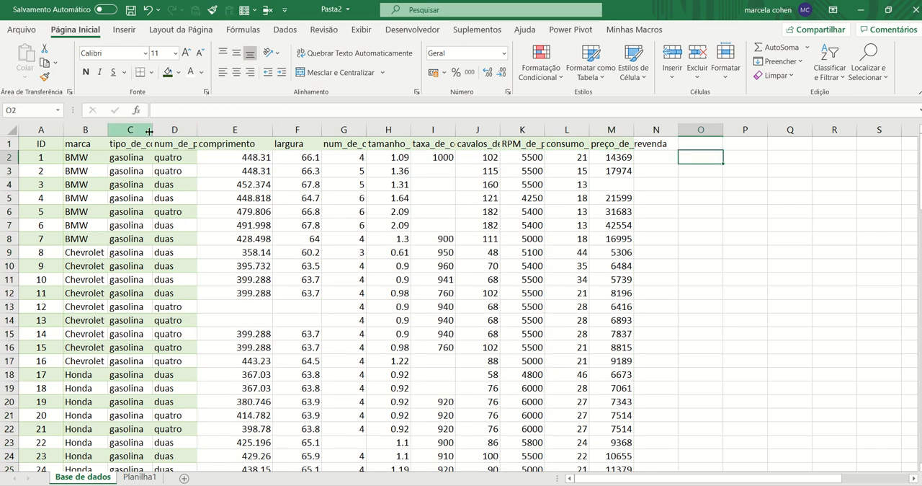
Widen the tipo_de_combustível and marca columns
{"action": "left_click_drag", "start_coordinate": [152, 130], "coordinate": [170, 141]}
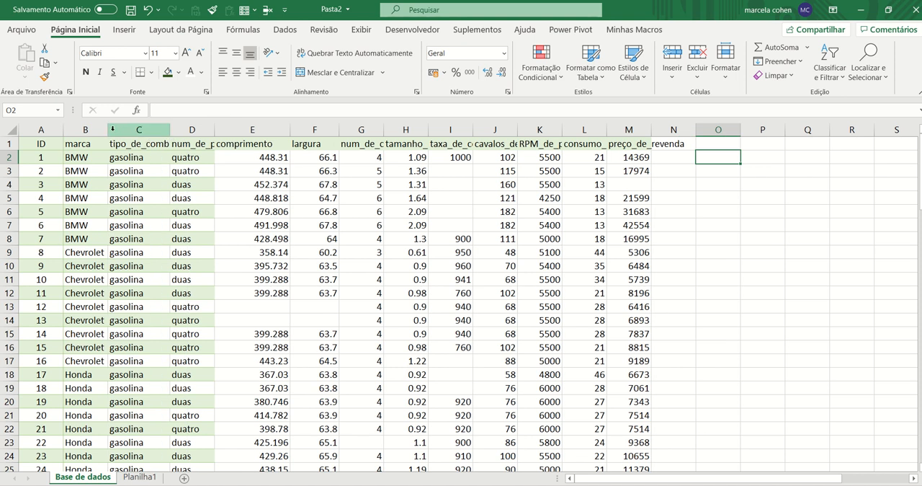
{"action": "left_click_drag", "start_coordinate": [108, 130], "coordinate": [134, 131]}
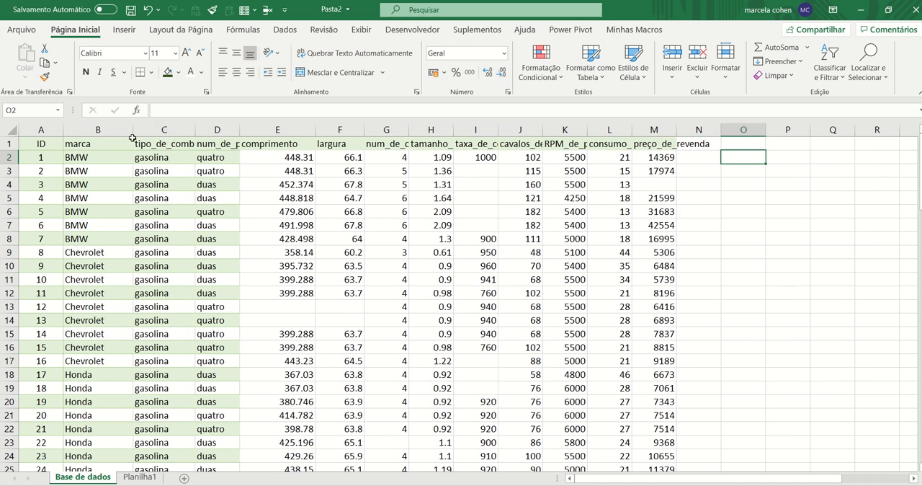
Copy the banded formatting of the num_de_portas column onto columns E to M, and deselect them
{"action": "left_click", "coordinate": [218, 129]}
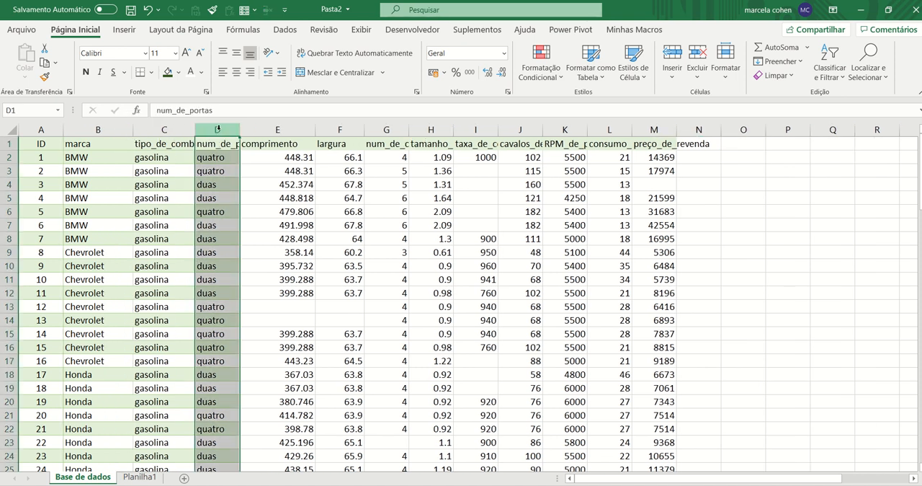
{"action": "left_click", "coordinate": [44, 76]}
{"action": "mouse_move", "coordinate": [295, 127]}
{"action": "left_mouse_down"}
{"action": "mouse_move", "coordinate": [655, 129]}
{"action": "mouse_move", "coordinate": [664, 178]}
{"action": "mouse_move", "coordinate": [654, 176]}
{"action": "left_mouse_up"}
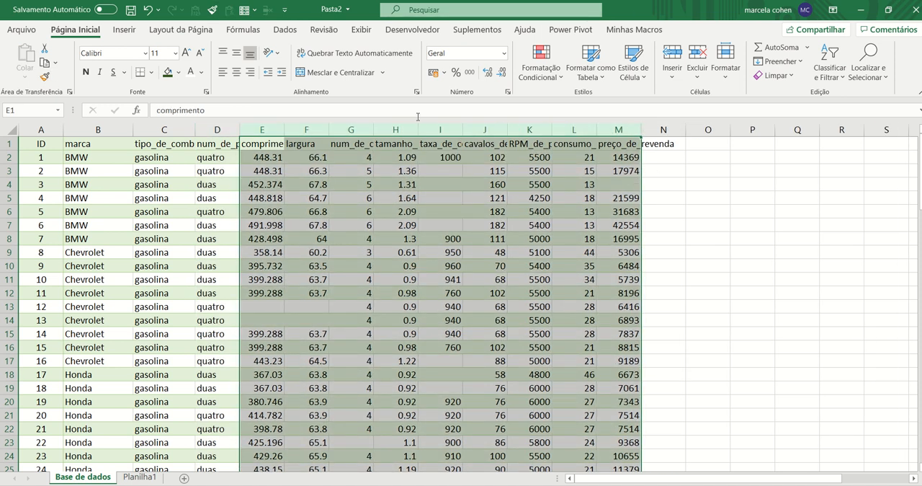
{"action": "left_click", "coordinate": [408, 216]}
{"action": "left_click", "coordinate": [368, 210]}
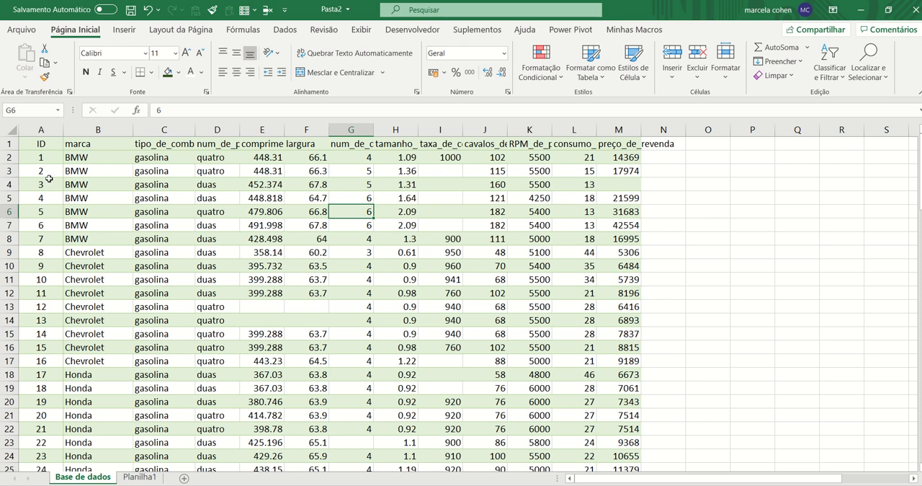
Increase the height of header row 1, and set headers A1:M1 to wrapped text with middle vertical alignment
{"action": "left_click_drag", "start_coordinate": [17, 150], "coordinate": [619, 152]}
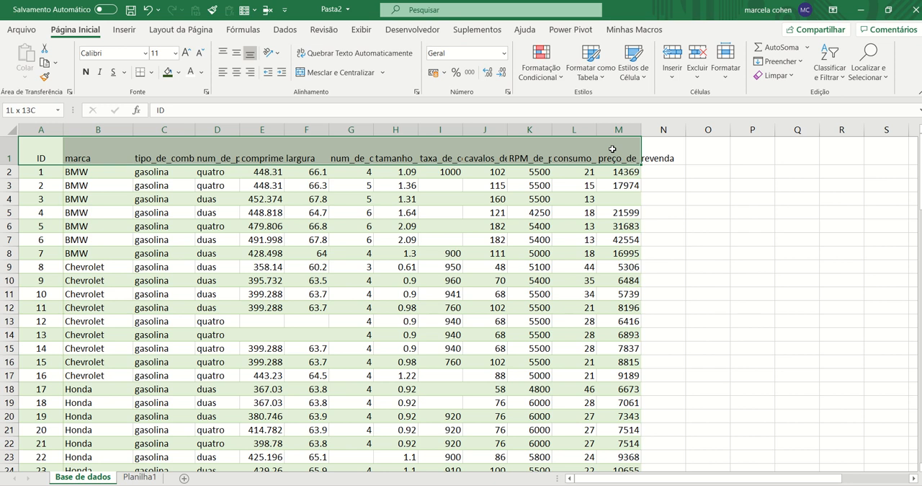
{"action": "left_click_drag", "start_coordinate": [7, 165], "coordinate": [620, 130]}
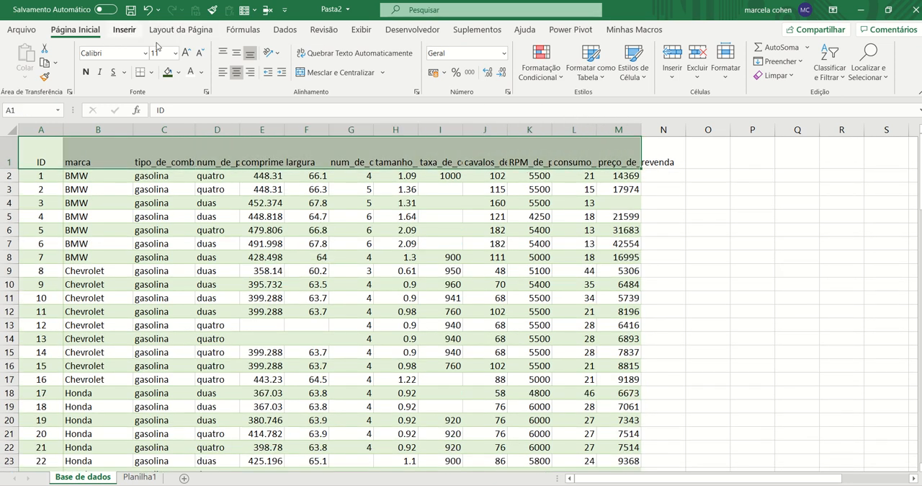
{"action": "left_click", "coordinate": [323, 57]}
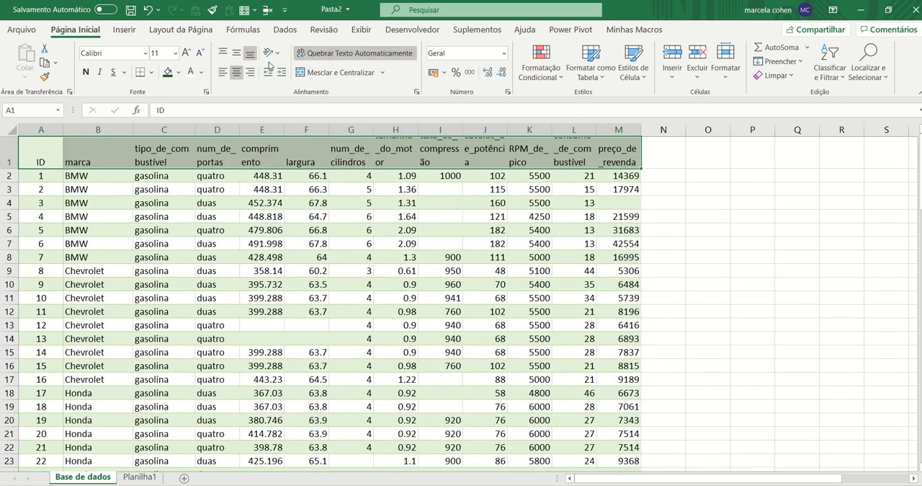
{"action": "left_click", "coordinate": [236, 52]}
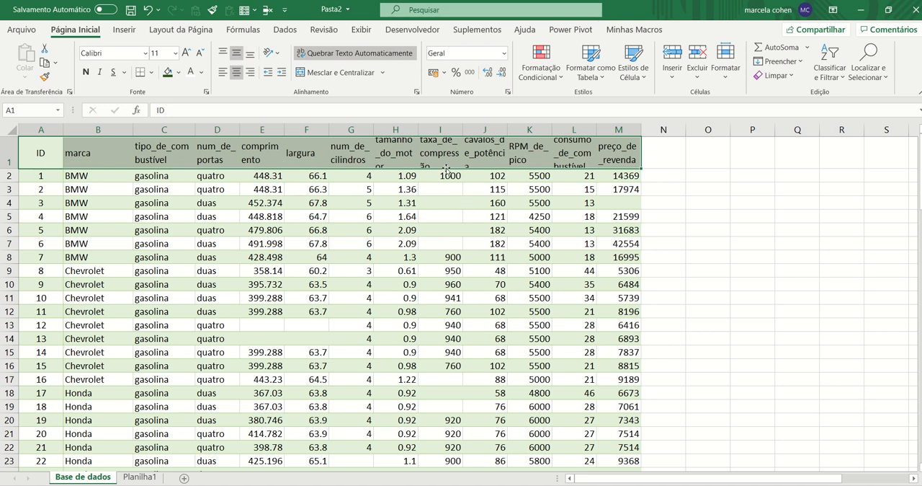
Give columns C to M one uniform width so the wrapped headers have more room
{"action": "left_click", "coordinate": [169, 130]}
{"action": "left_click_drag", "start_coordinate": [169, 131], "coordinate": [650, 133]}
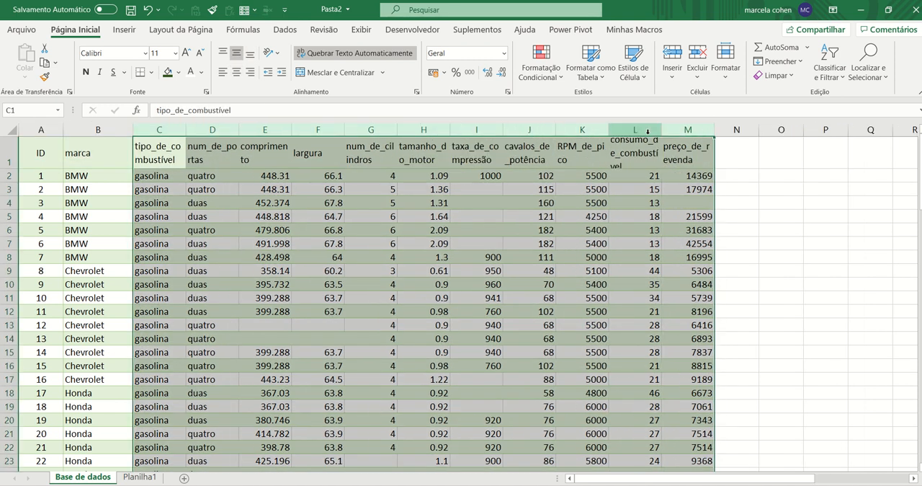
Try left alignment on columns C to M, and undo it
{"action": "left_click", "coordinate": [222, 74]}
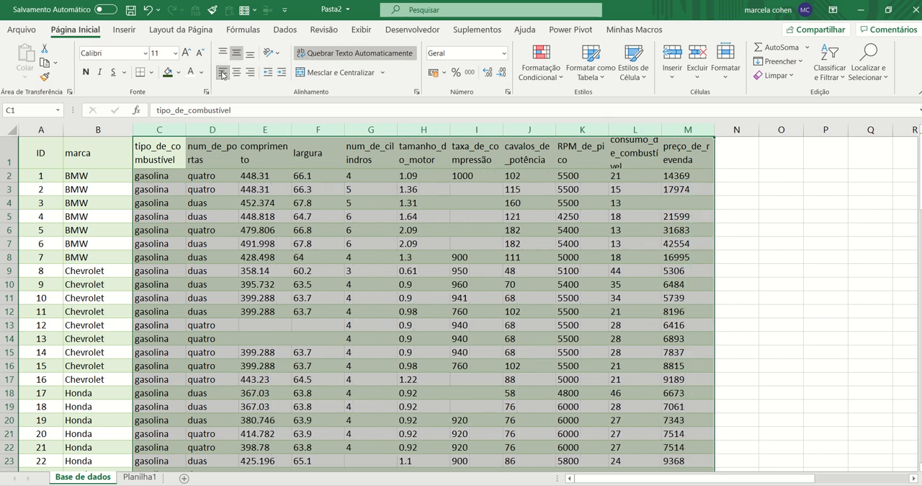
{"action": "key", "text": "ctrl+z"}
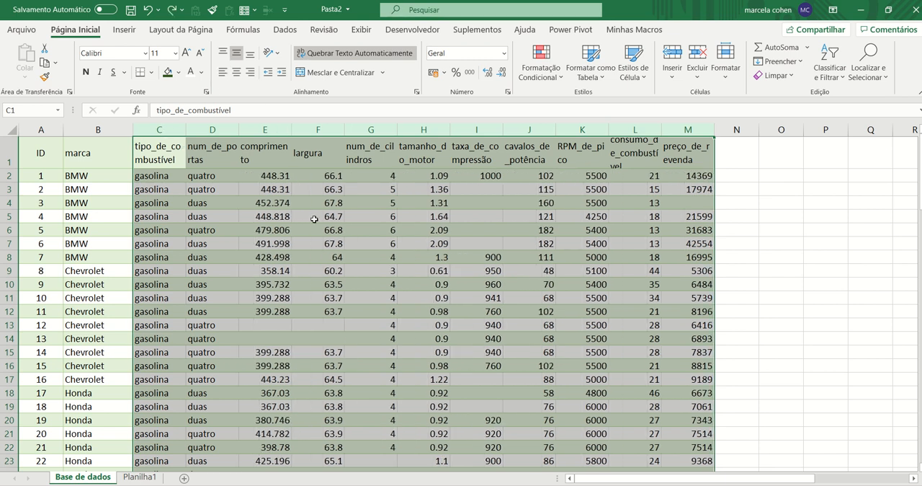
{"action": "left_click", "coordinate": [439, 268]}
{"action": "left_click_drag", "start_coordinate": [103, 150], "coordinate": [721, 150]}
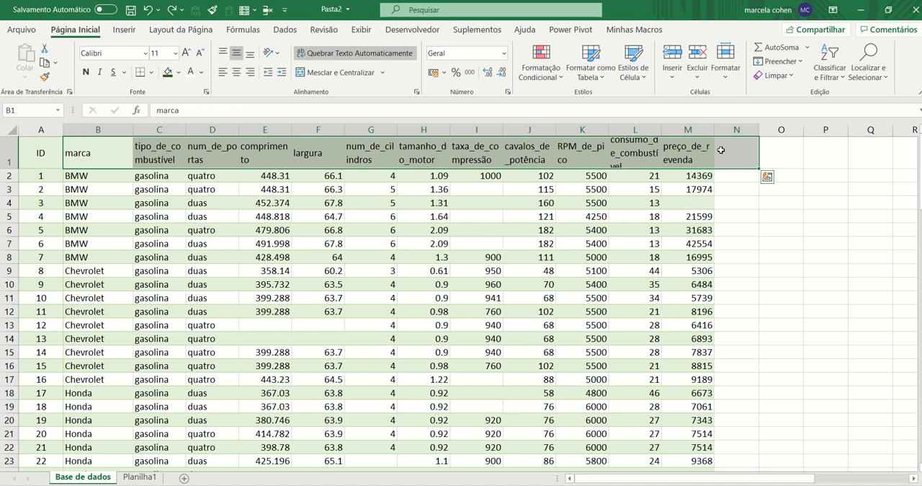
{"action": "left_click", "coordinate": [780, 297]}
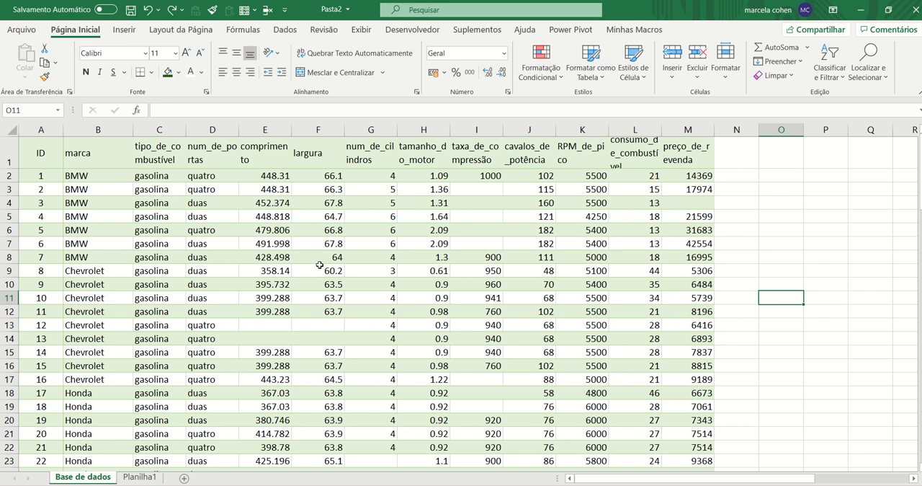
{"action": "left_click", "coordinate": [280, 272]}
{"action": "left_click", "coordinate": [332, 269]}
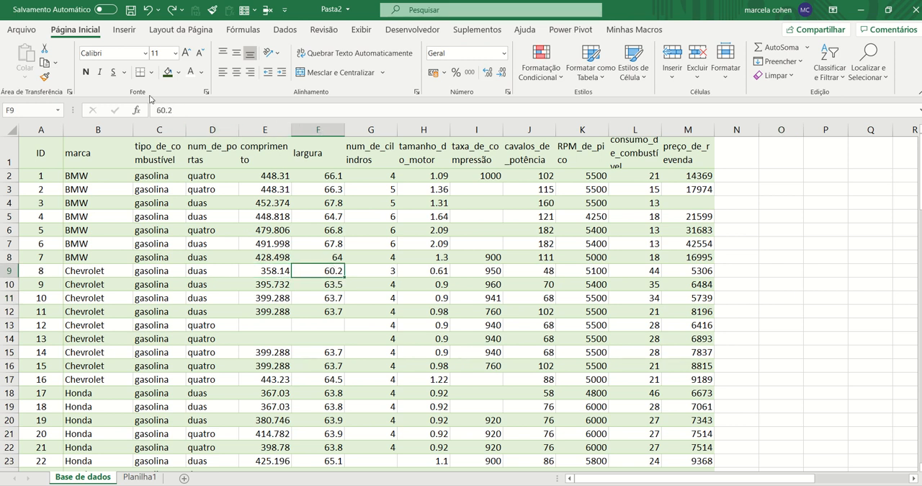
Save the workbook, and set the Excel options to use a comma as decimal separator and a period as thousands separator
{"action": "left_click", "coordinate": [131, 11]}
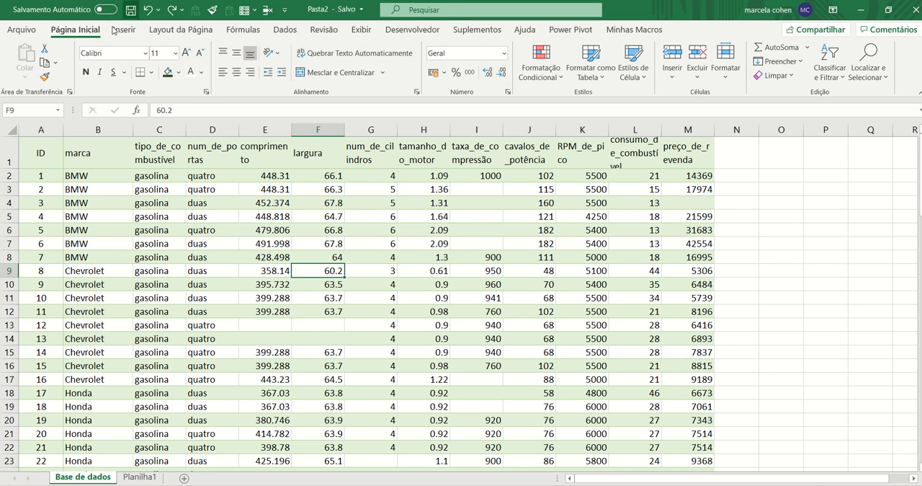
{"action": "left_click", "coordinate": [29, 29]}
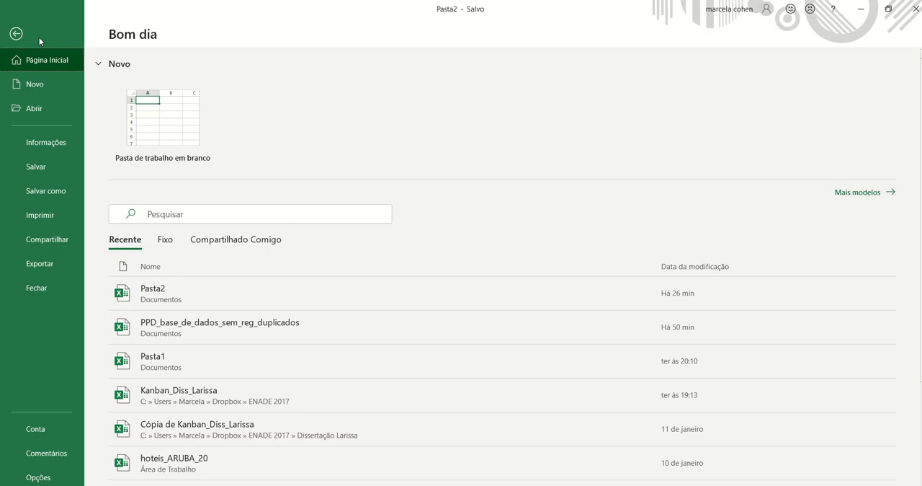
{"action": "left_click", "coordinate": [65, 480]}
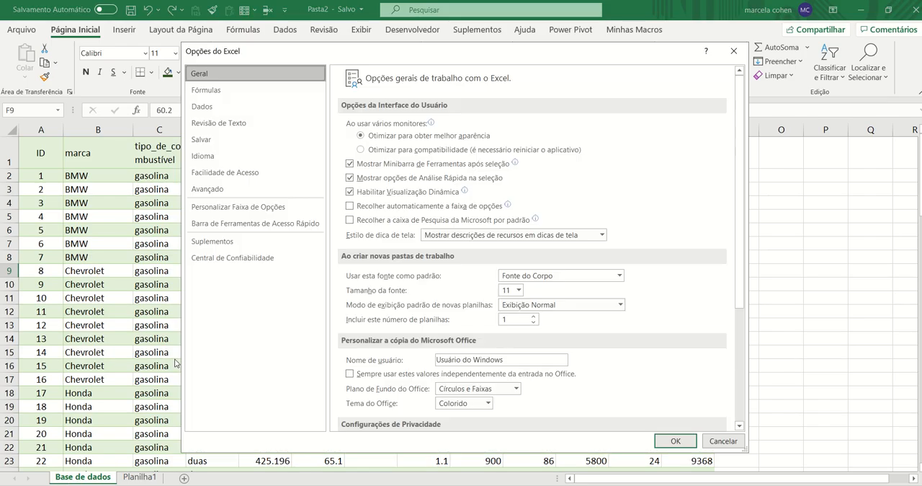
{"action": "left_click", "coordinate": [250, 195]}
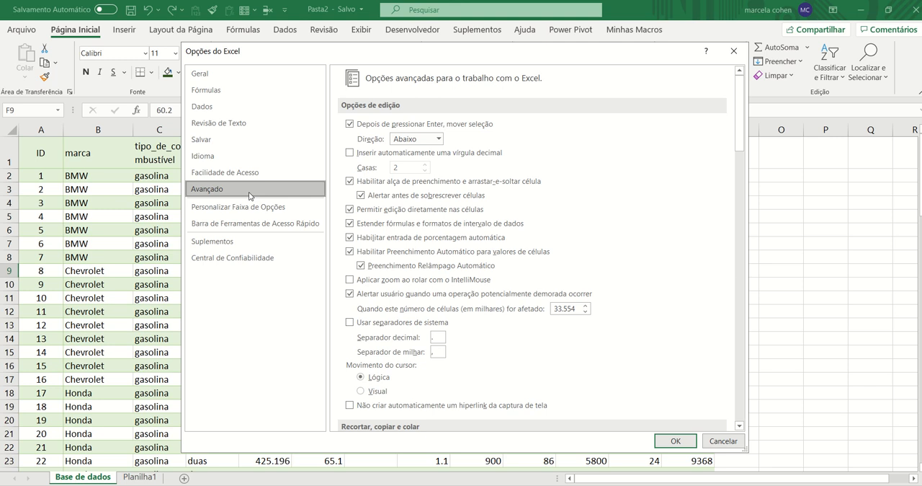
{"action": "left_click", "coordinate": [436, 337]}
{"action": "left_click", "coordinate": [435, 352]}
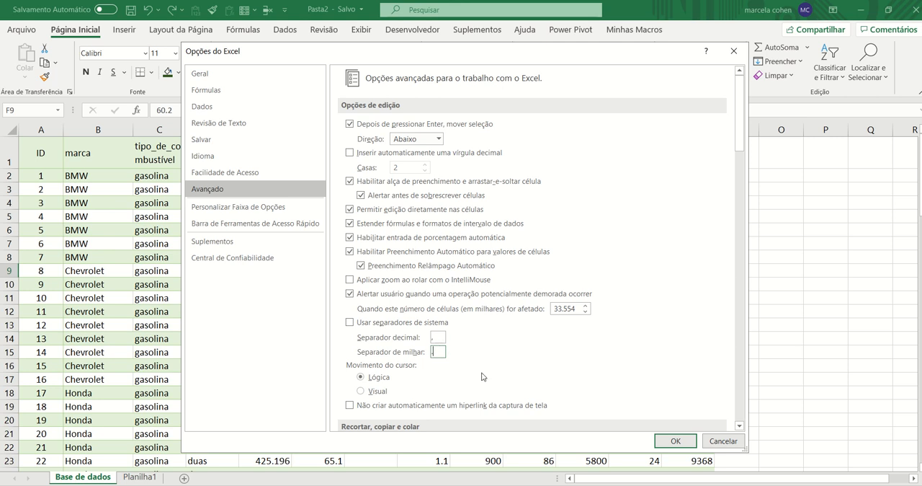
{"action": "left_click", "coordinate": [668, 442]}
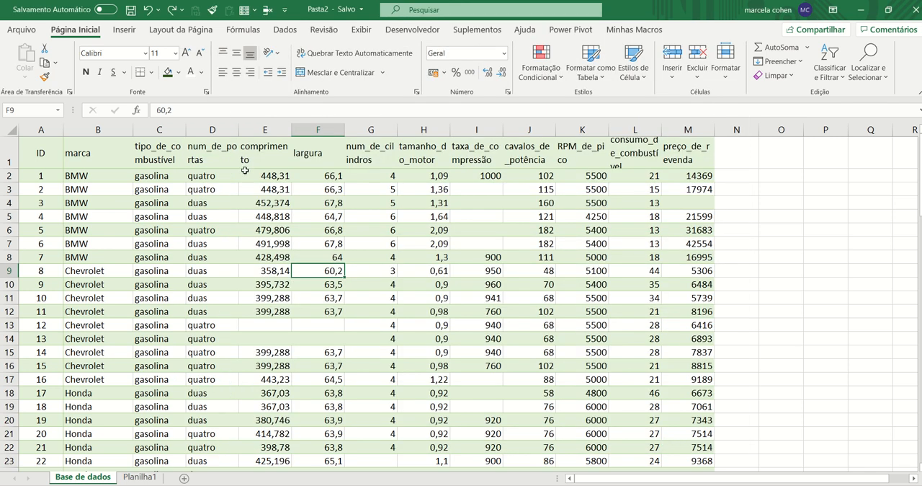
Make headers A1:M1 bold with font size 10, and deselect them
{"action": "left_click_drag", "start_coordinate": [55, 154], "coordinate": [696, 158]}
{"action": "left_click", "coordinate": [86, 71]}
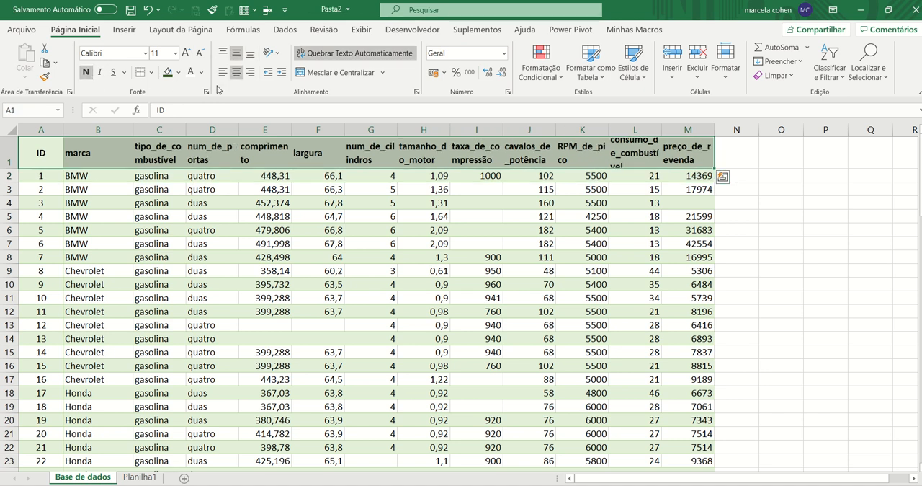
{"action": "left_click", "coordinate": [201, 52]}
{"action": "left_click", "coordinate": [201, 52]}
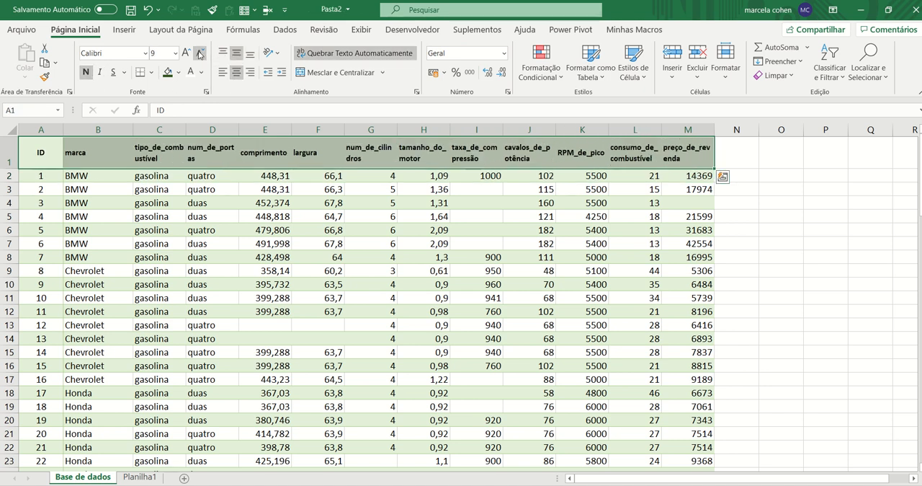
{"action": "left_click", "coordinate": [186, 52]}
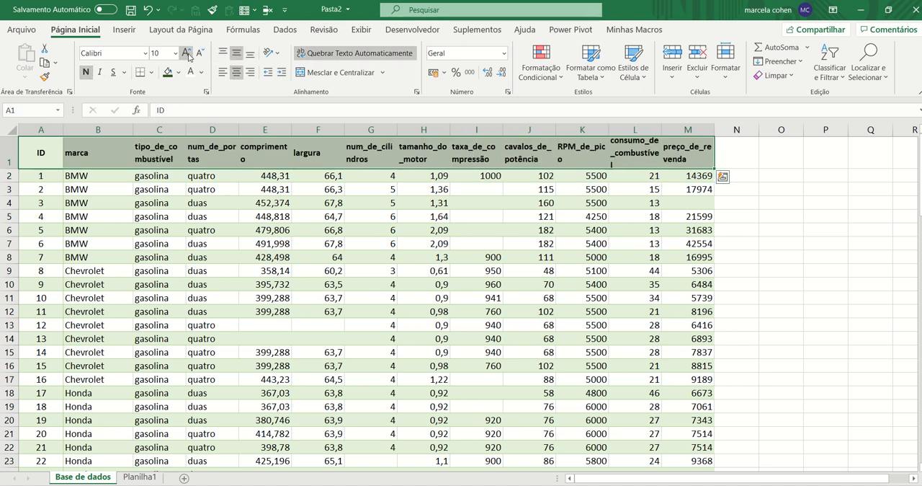
{"action": "left_click", "coordinate": [231, 190]}
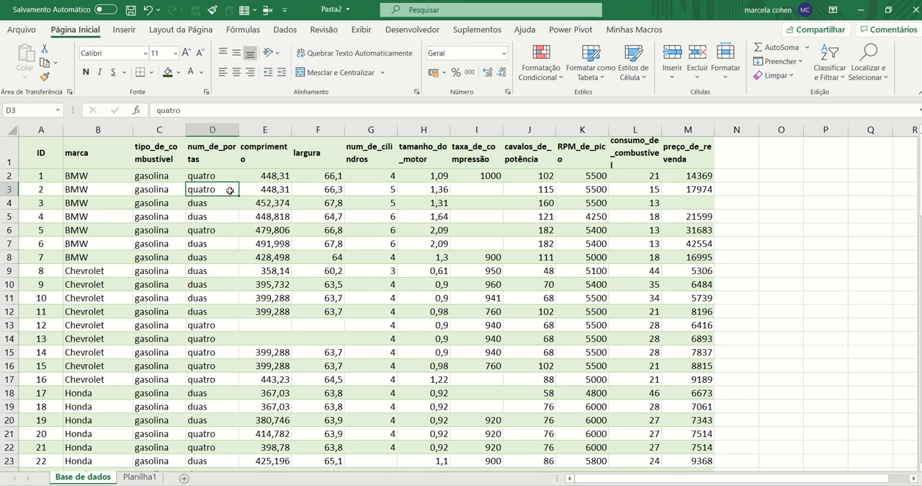
Widen columns C to M uniformly so the wrapped headers fit, and save the workbook
{"action": "left_click_drag", "start_coordinate": [166, 130], "coordinate": [725, 139]}
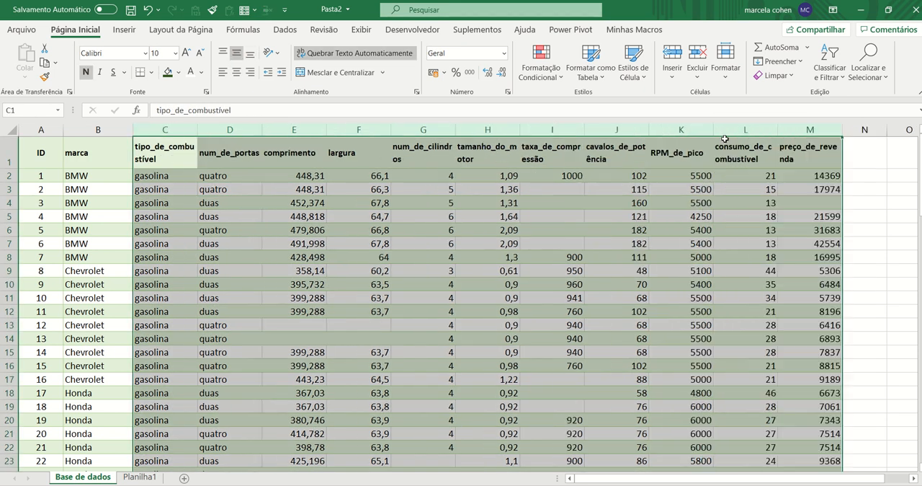
{"action": "left_click", "coordinate": [160, 160]}
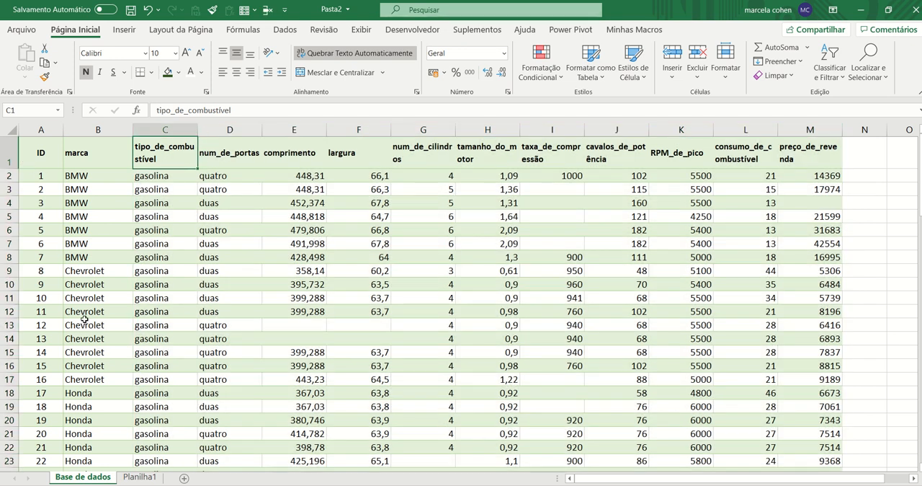
{"action": "left_click", "coordinate": [132, 10]}
{"action": "left_click", "coordinate": [136, 232]}
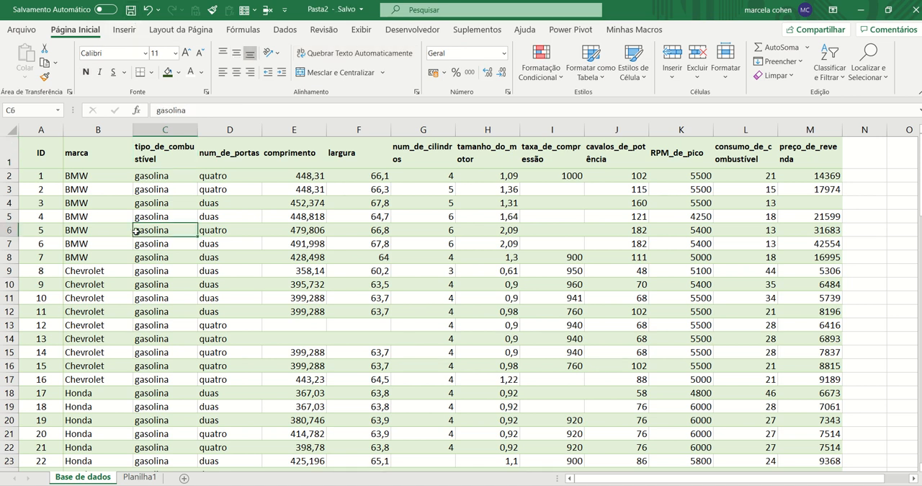
Examine the end of the data, including the empty taxa_de_compressão cells and the ID of the last record
{"action": "key", "text": "ctrl+Down"}
{"action": "key", "text": "Down"}
{"action": "key", "text": "Down"}
{"action": "key", "text": "Down"}
{"action": "key", "text": "Up"}
{"action": "key", "text": "Up"}
{"action": "key", "text": "Up"}
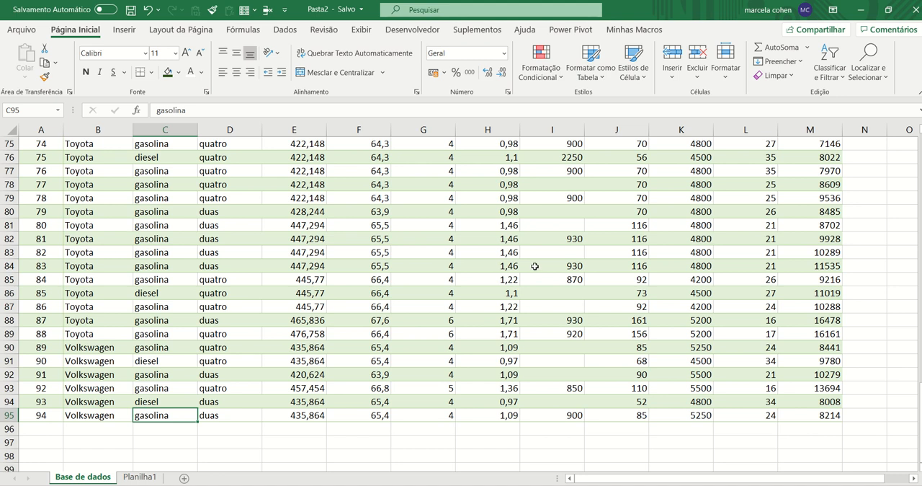
{"action": "left_click", "coordinate": [561, 226]}
{"action": "left_click", "coordinate": [558, 253]}
{"action": "left_click", "coordinate": [560, 294]}
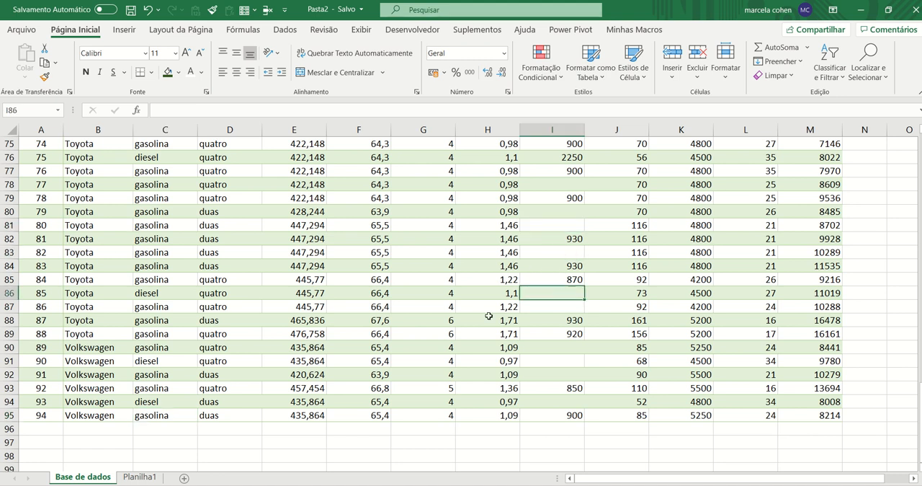
{"action": "scroll", "coordinate": [76, 338], "scroll_direction": "down", "scroll_amount": 2}
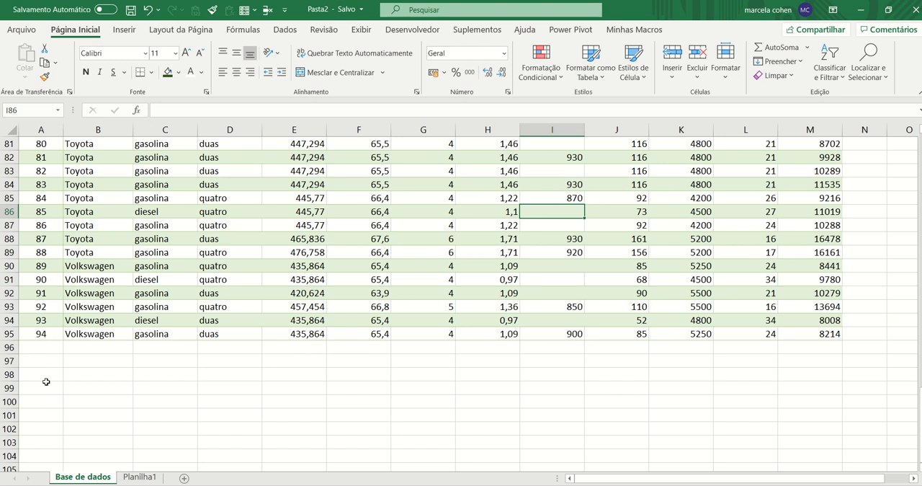
{"action": "left_click", "coordinate": [92, 335]}
{"action": "left_click", "coordinate": [40, 334]}
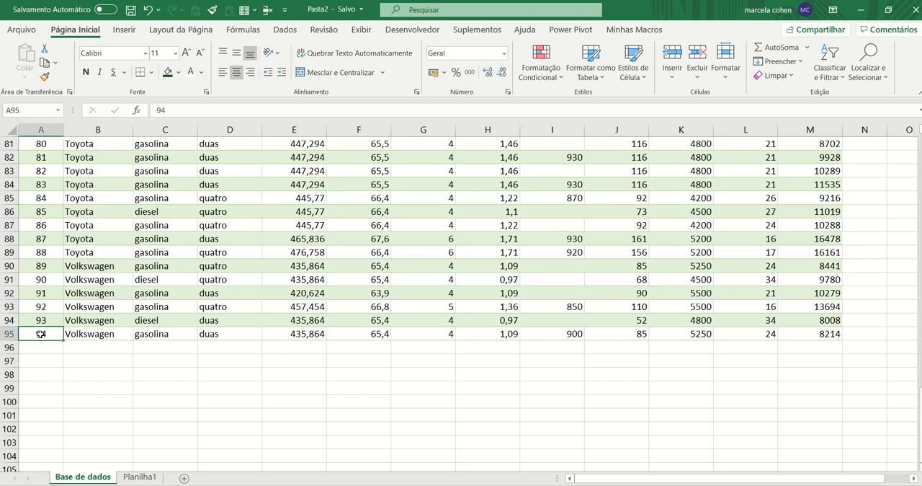
Hide all unused rows from row 97 down to the end of the Base de dados sheet
{"action": "left_click", "coordinate": [9, 360]}
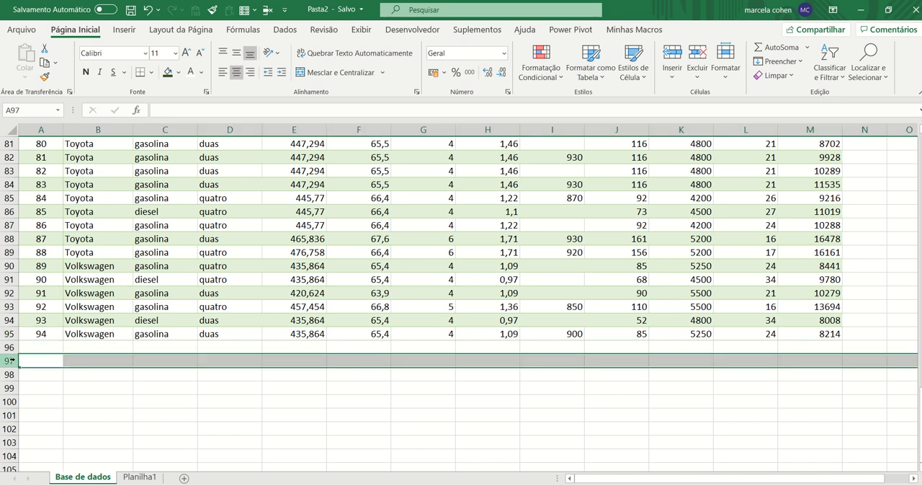
{"action": "left_click", "coordinate": [33, 347]}
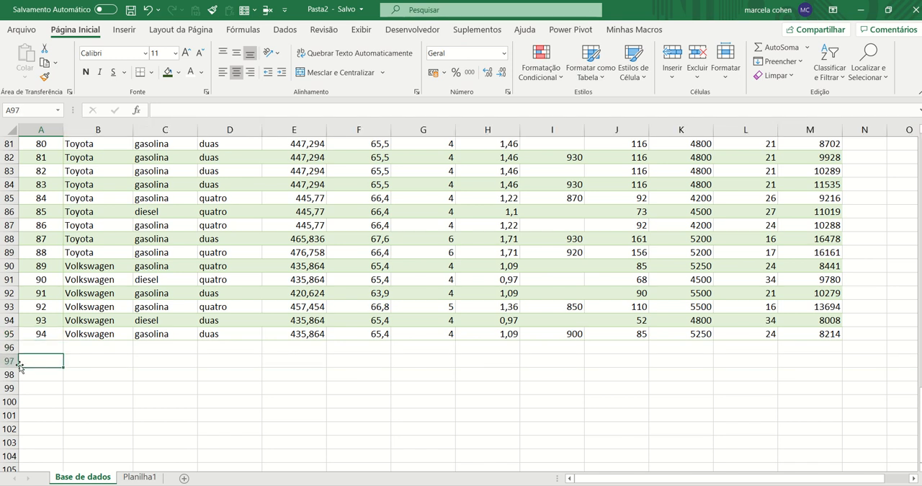
{"action": "left_click", "coordinate": [37, 362]}
{"action": "left_click", "coordinate": [38, 350]}
{"action": "left_click", "coordinate": [40, 364]}
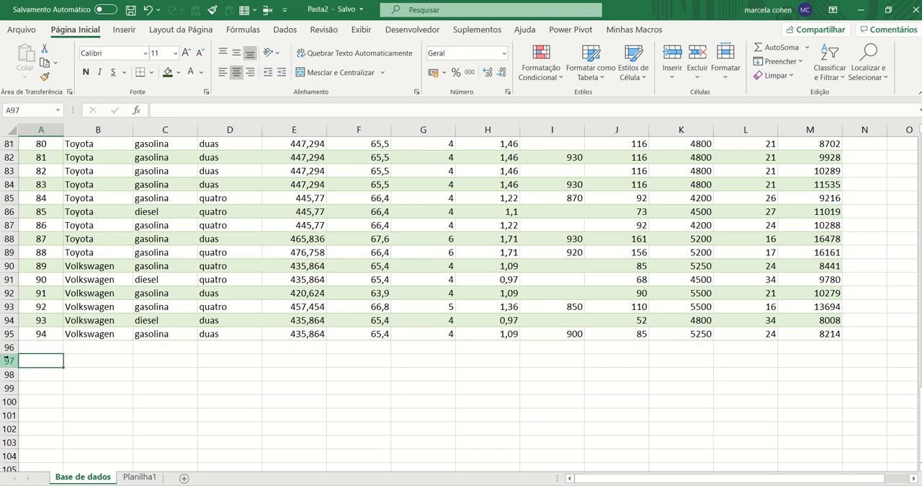
{"action": "left_click", "coordinate": [38, 349]}
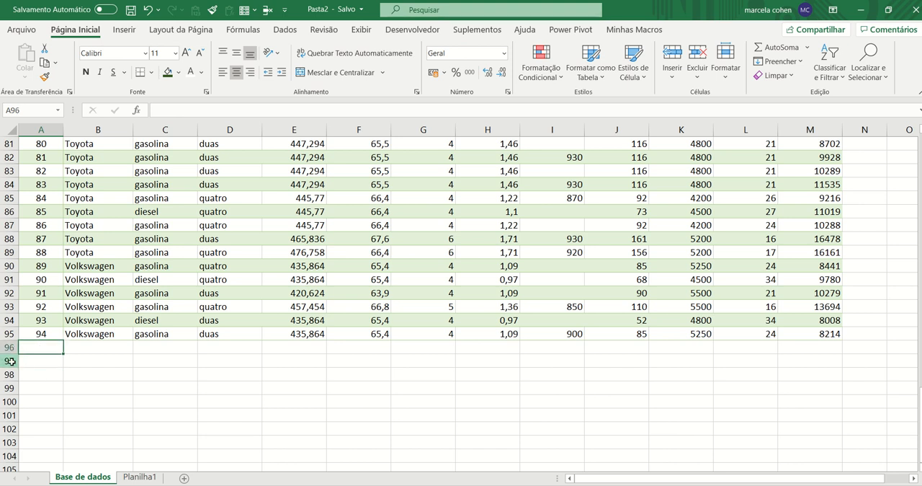
{"action": "left_click", "coordinate": [9, 360]}
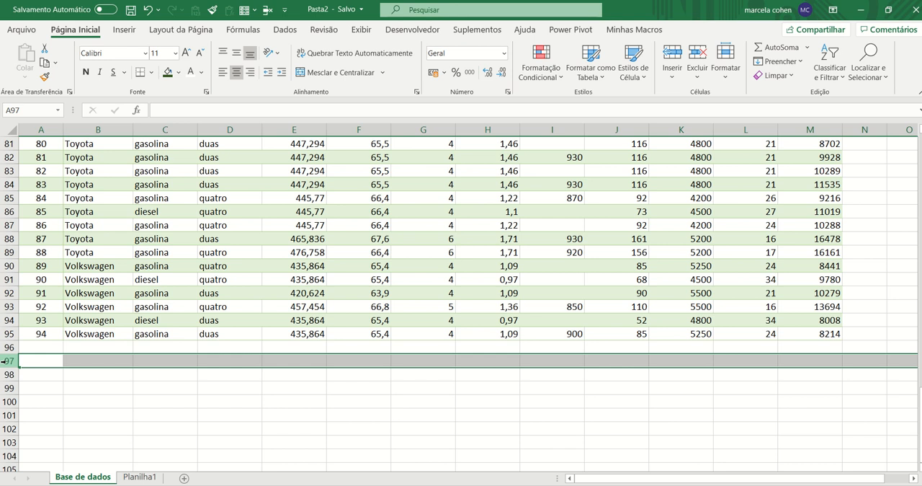
{"action": "key", "text": "ctrl+shift+Down"}
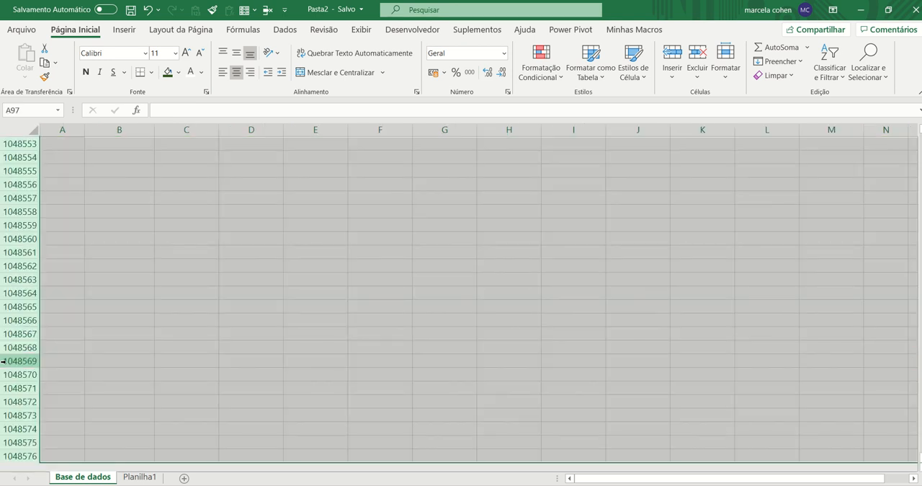
{"action": "right_click", "coordinate": [28, 268]}
{"action": "left_click", "coordinate": [60, 458]}
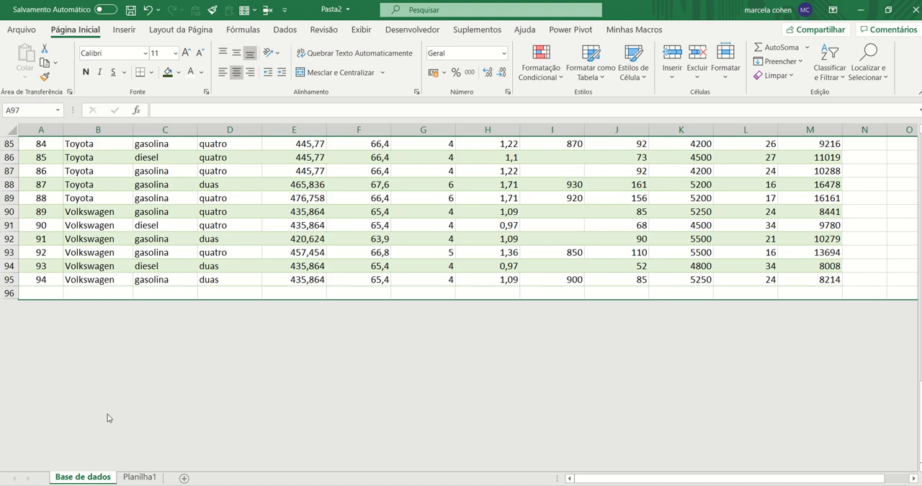
Review the table from its first to its last record at a smaller zoom, return to cell A1, and save the workbook
{"action": "left_click", "coordinate": [250, 272]}
{"action": "key", "text": "Page_Up"}
{"action": "key", "text": "Page_Up"}
{"action": "key", "text": "Page_Up"}
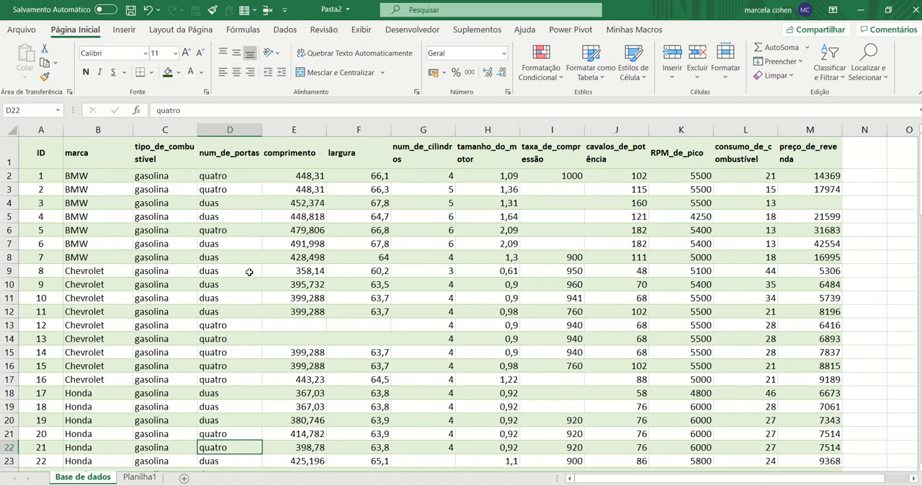
{"action": "scroll", "coordinate": [301, 272], "scroll_direction": "down", "scroll_amount": 2, "text": "ctrl"}
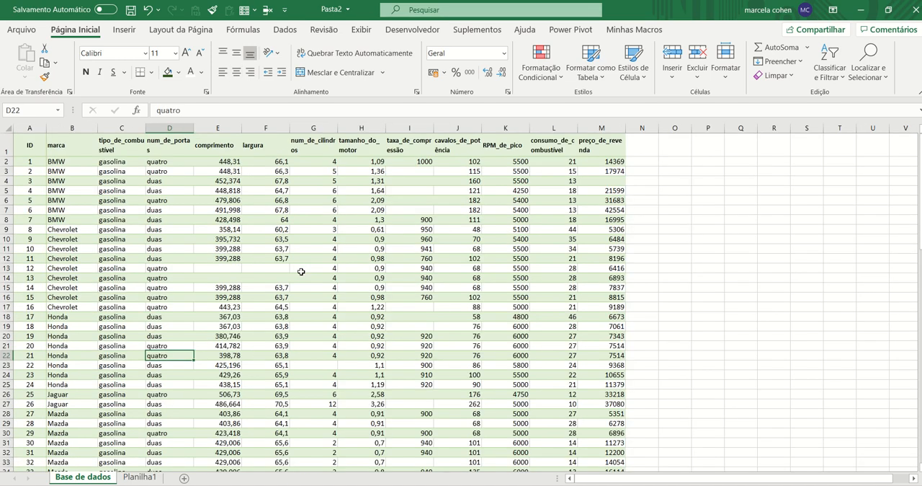
{"action": "key", "text": "Page_Down"}
{"action": "key", "text": "Page_Down"}
{"action": "key", "text": "Page_Down"}
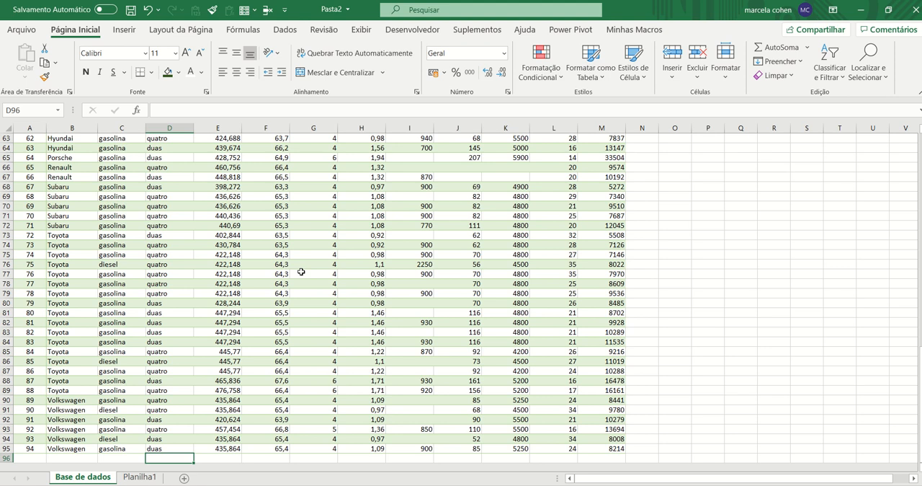
{"action": "key", "text": "ctrl+Home"}
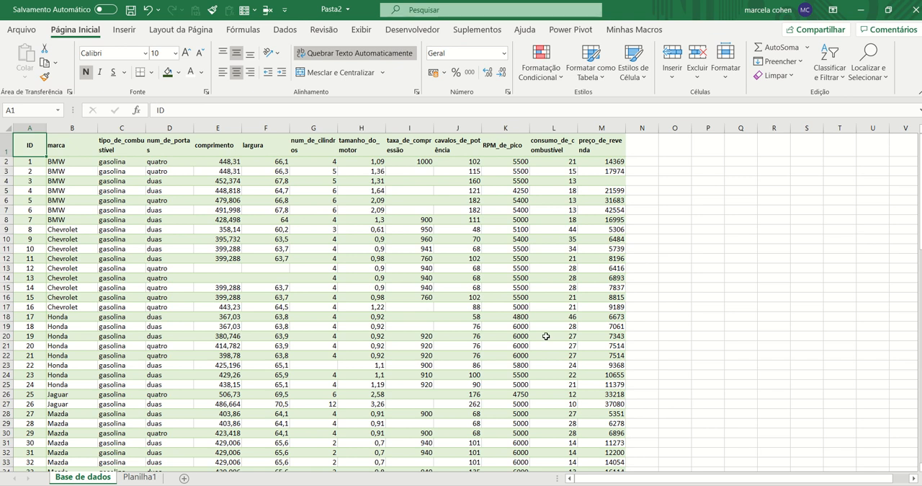
{"action": "left_click", "coordinate": [131, 10]}
Rename the Planilha1 sheet as Dicionário de Variáveis
{"action": "left_click", "coordinate": [129, 479]}
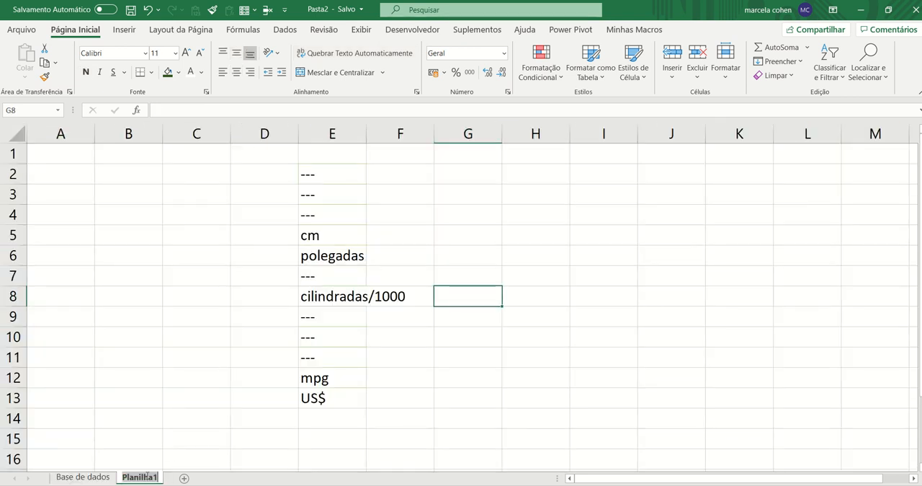
{"action": "double_click", "coordinate": [146, 478]}
{"action": "type", "text": "Dici"}
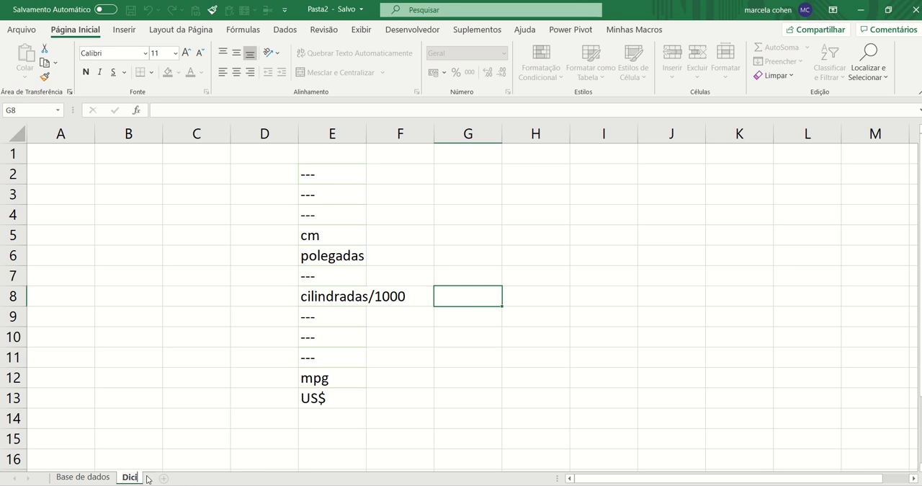
{"action": "type", "text": "onário de Variáveis"}
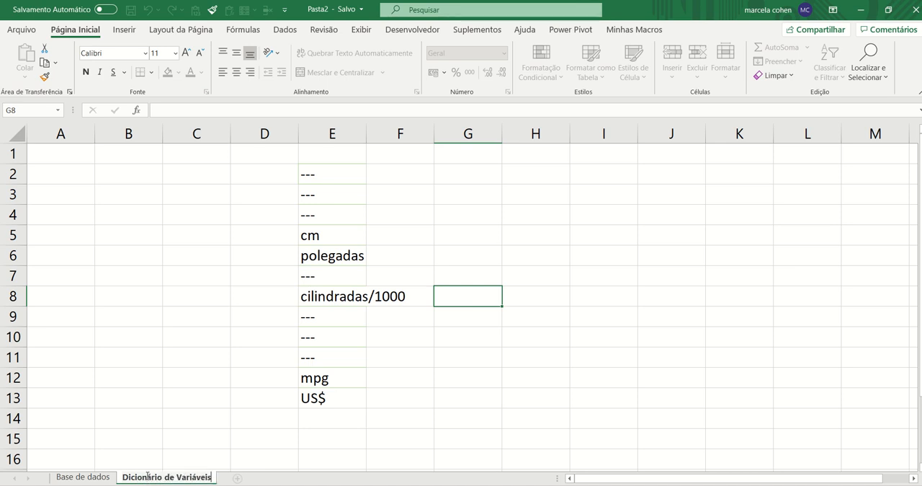
{"action": "key", "text": "Return"}
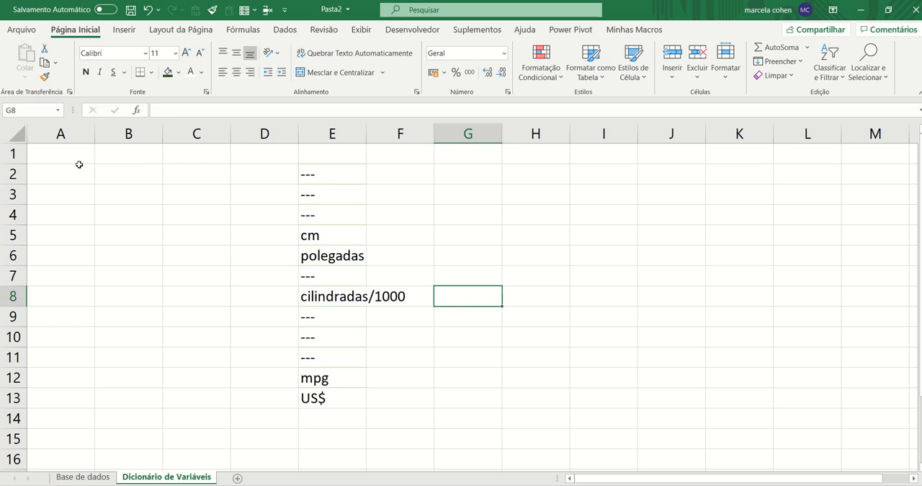
Enter the title DICIONÁRIO DE VARIÁVEIS in cell A1 of the Dicionário de Variáveis sheet
{"action": "left_click", "coordinate": [66, 154]}
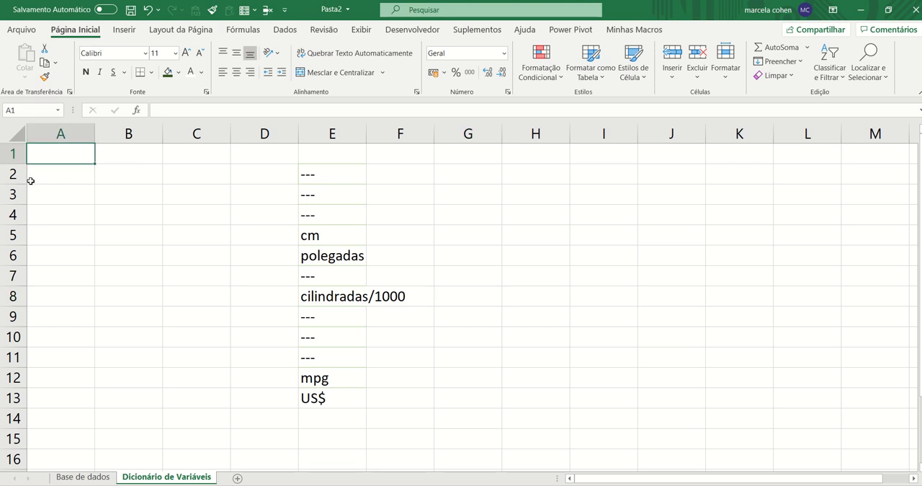
{"action": "type", "text": "DI"}
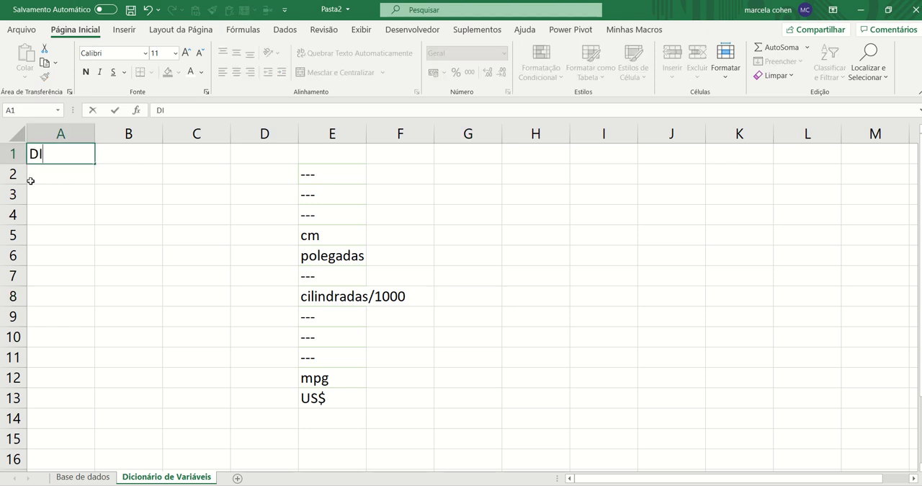
{"action": "type", "text": "CIONÁRIO DE VAR"}
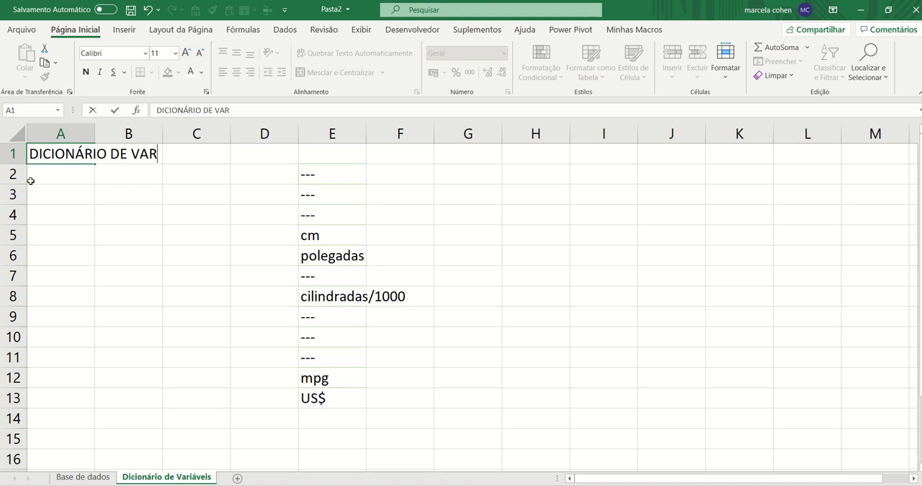
{"action": "type", "text": "IÁVEIS"}
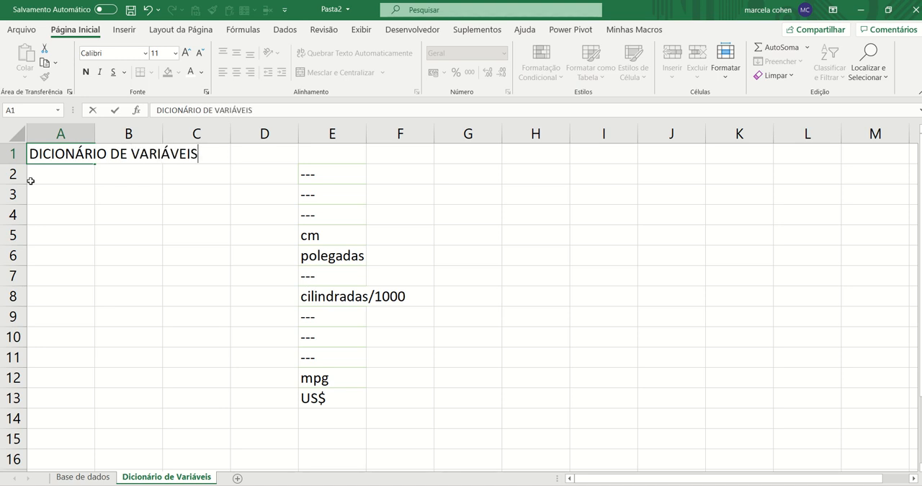
{"action": "key", "text": "Return"}
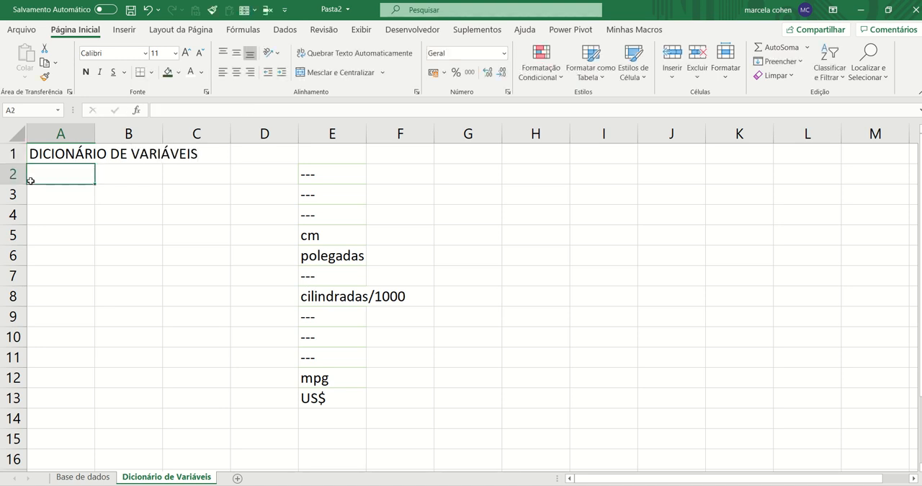
Enter the column headers Nº, Nome and Tipo in cells A2 to C2
{"action": "type", "text": "Nº"}
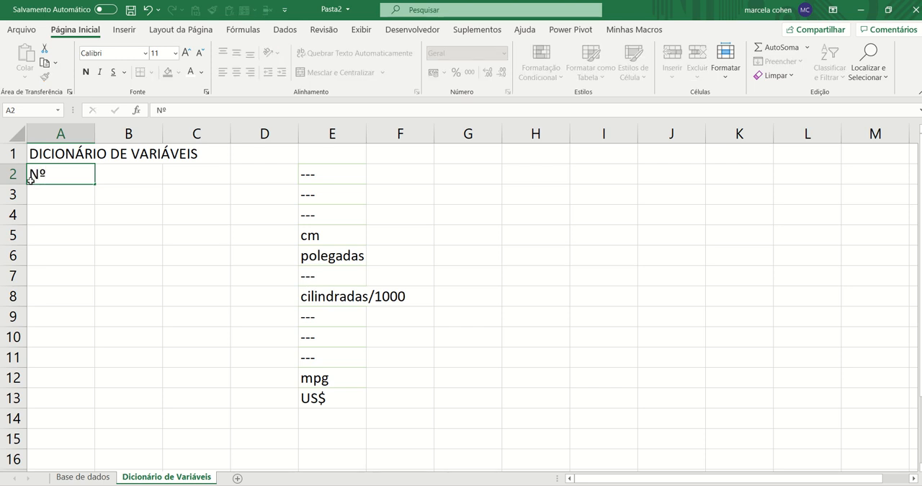
{"action": "key", "text": "Tab"}
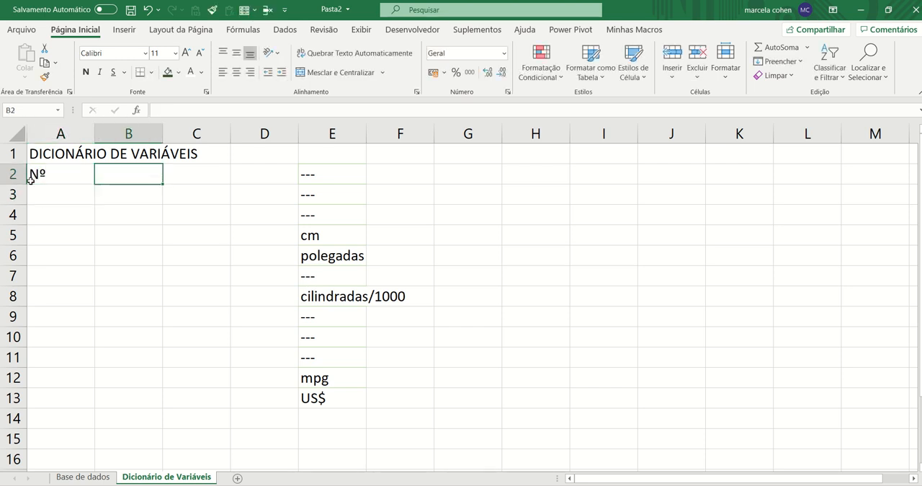
{"action": "type", "text": "N"}
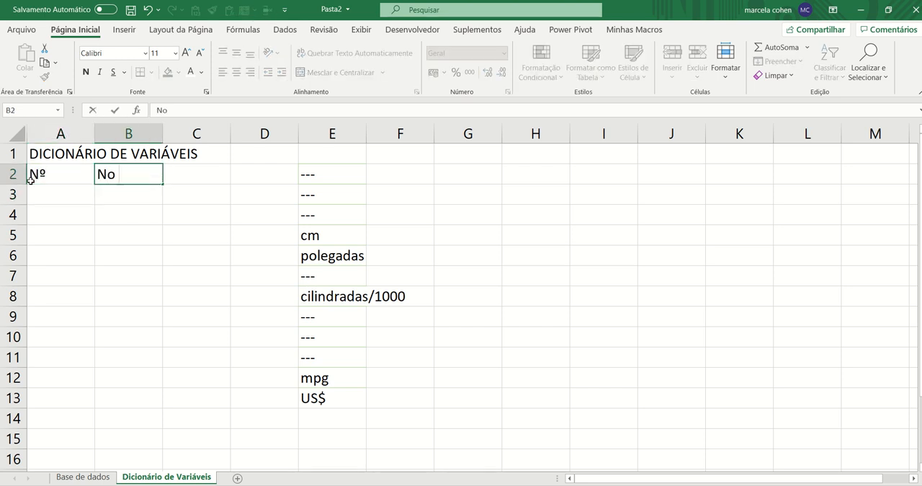
{"action": "type", "text": "ome"}
{"action": "key", "text": "Return"}
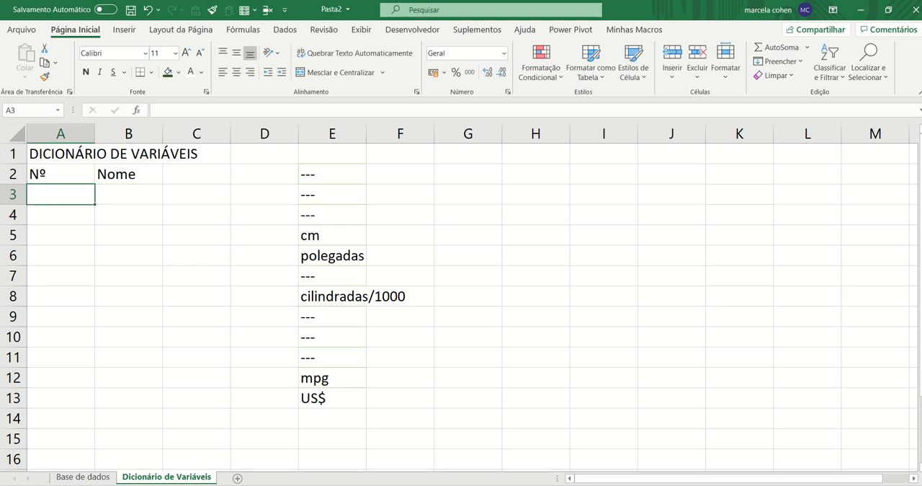
{"action": "key", "text": "Up"}
{"action": "key", "text": "Right"}
{"action": "key", "text": "Right"}
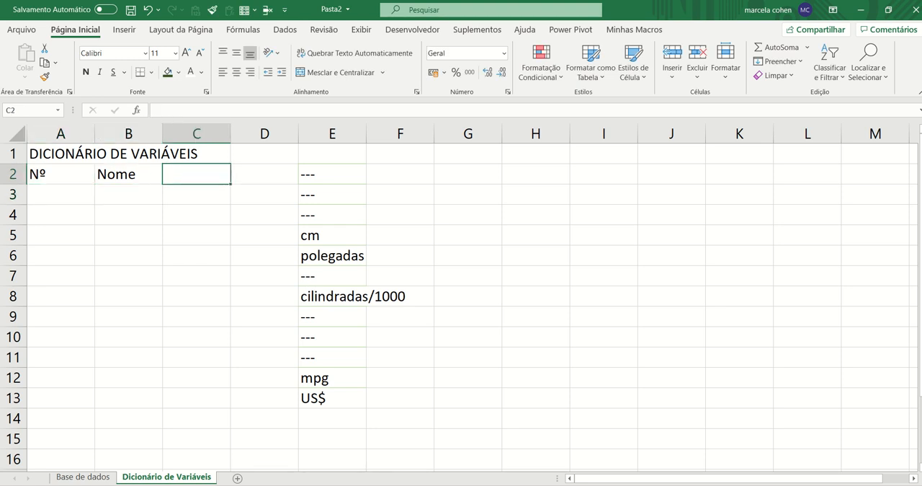
{"action": "type", "text": "T"}
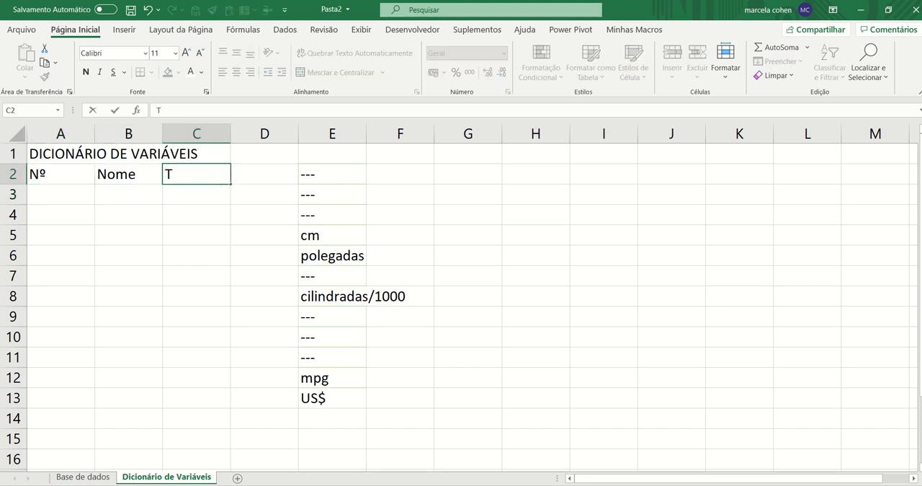
{"action": "type", "text": "ipo"}
{"action": "key", "text": "Return"}
{"action": "key", "text": "Return"}
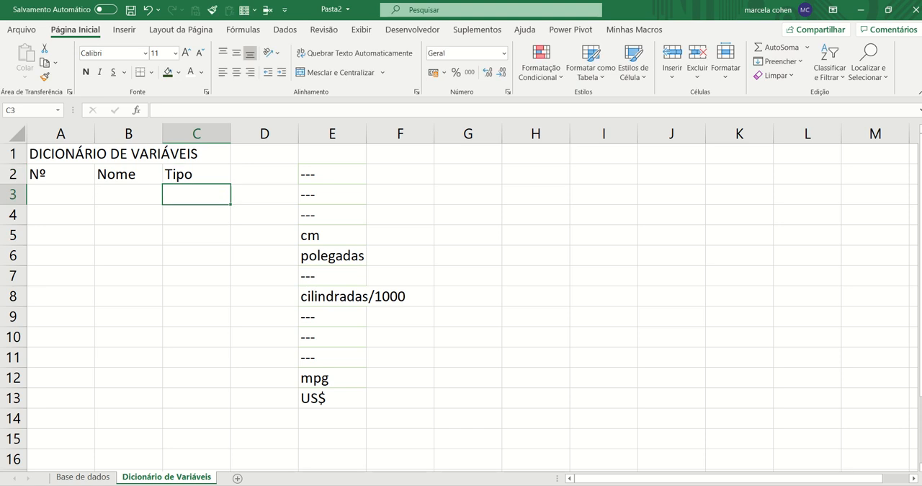
Add the header Unidade de medida in cell D2
{"action": "key", "text": "Up"}
{"action": "key", "text": "Up"}
{"action": "key", "text": "Right"}
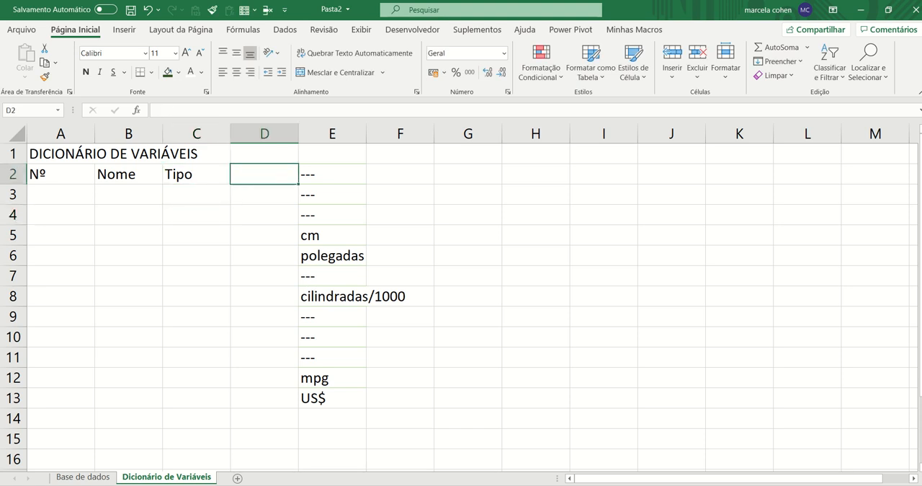
{"action": "type", "text": "Unidad"}
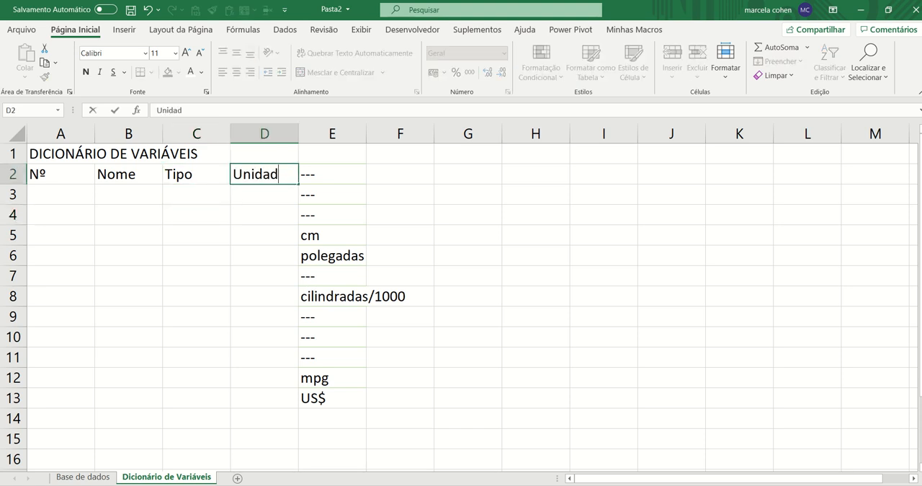
{"action": "type", "text": "e de medida"}
{"action": "key", "text": "Return"}
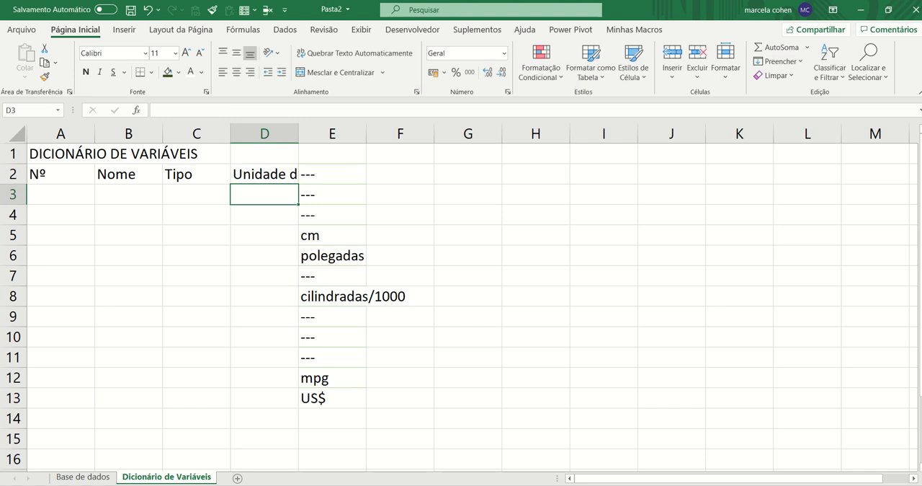
Move the list of units from E2:E13 to column D, starting at D3 under its header
{"action": "key", "text": "Up"}
{"action": "key", "text": "Right"}
{"action": "key", "text": "ctrl+shift+Down"}
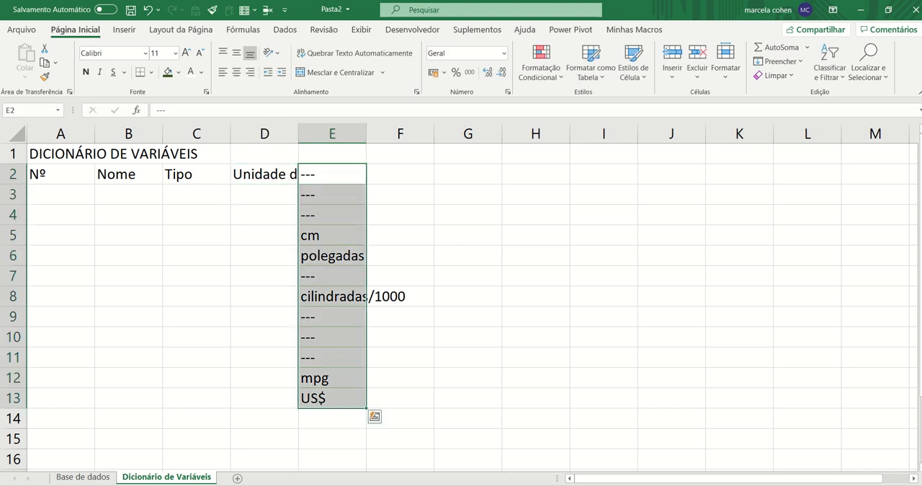
{"action": "key", "text": "ctrl+x"}
{"action": "key", "text": "Left"}
{"action": "key", "text": "Down"}
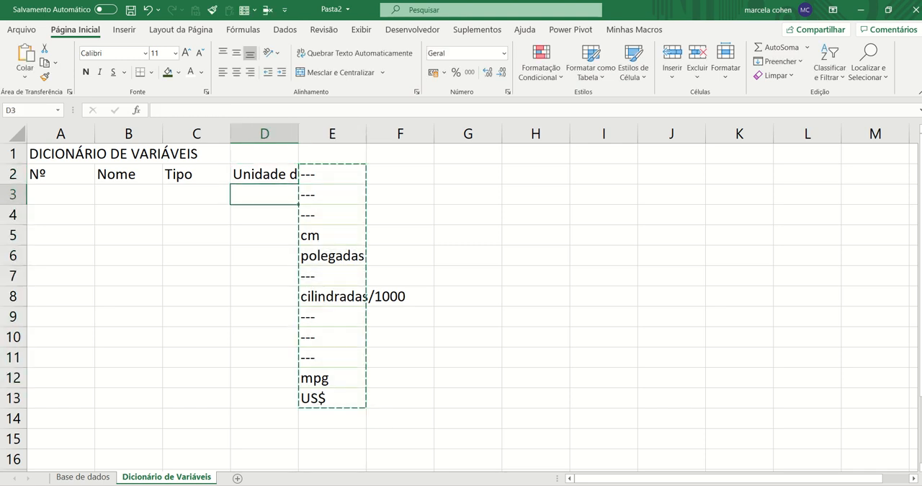
{"action": "key", "text": "ctrl+v"}
Add the header Descrição in cell E2
{"action": "key", "text": "Right"}
{"action": "key", "text": "Up"}
{"action": "type", "text": "Des"}
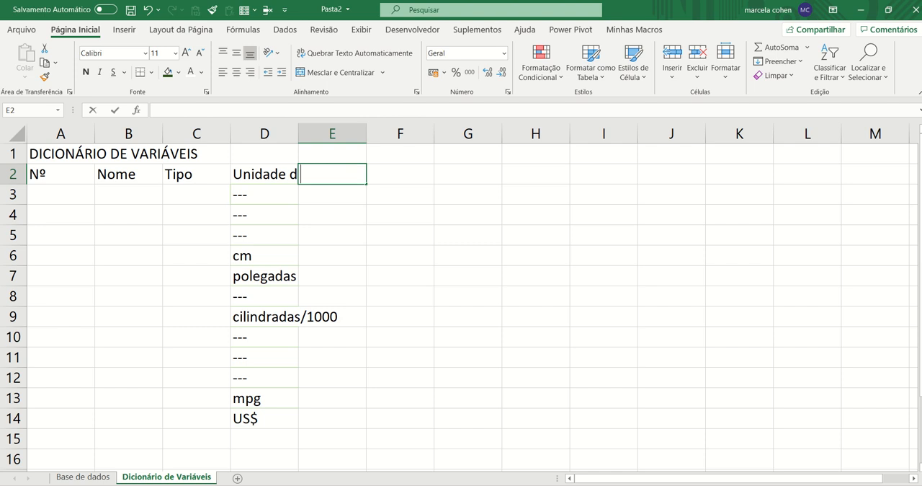
{"action": "type", "text": "criva"}
{"action": "key", "text": "BackSpace"}
{"action": "key", "text": "BackSpace"}
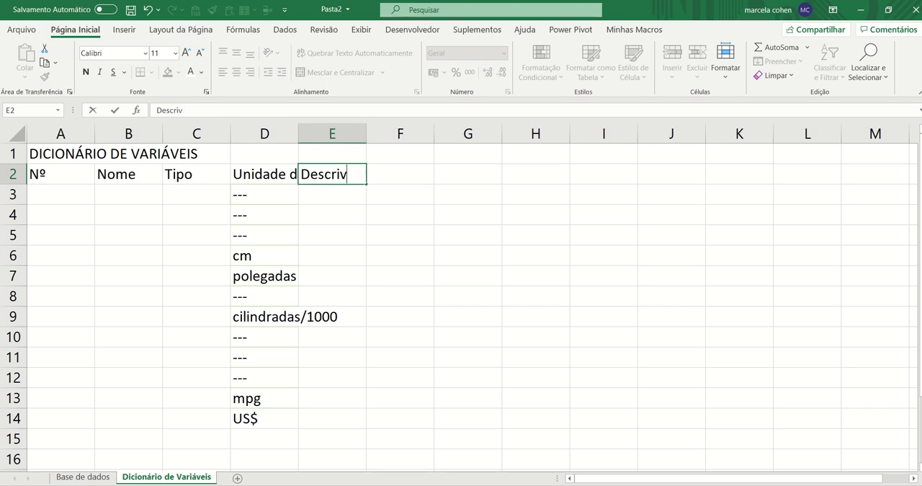
{"action": "type", "text": "ção"}
{"action": "key", "text": "Return"}
Add the header Categorias in cell F2
{"action": "key", "text": "Up"}
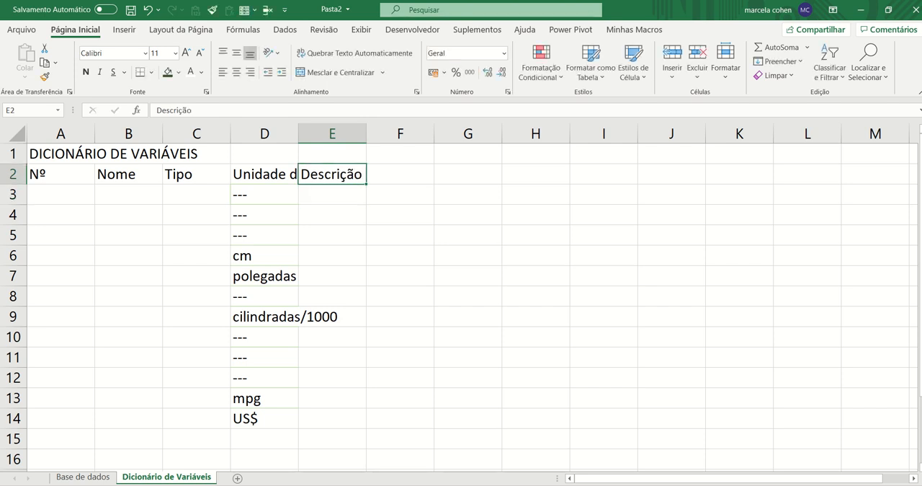
{"action": "key", "text": "Right"}
{"action": "type", "text": "Categora"}
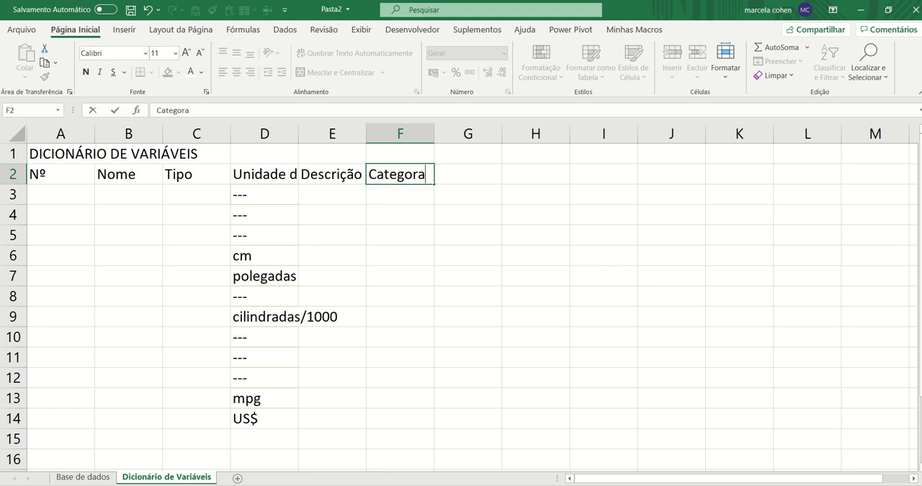
{"action": "key", "text": "BackSpace"}
{"action": "type", "text": "ias"}
{"action": "key", "text": "Return"}
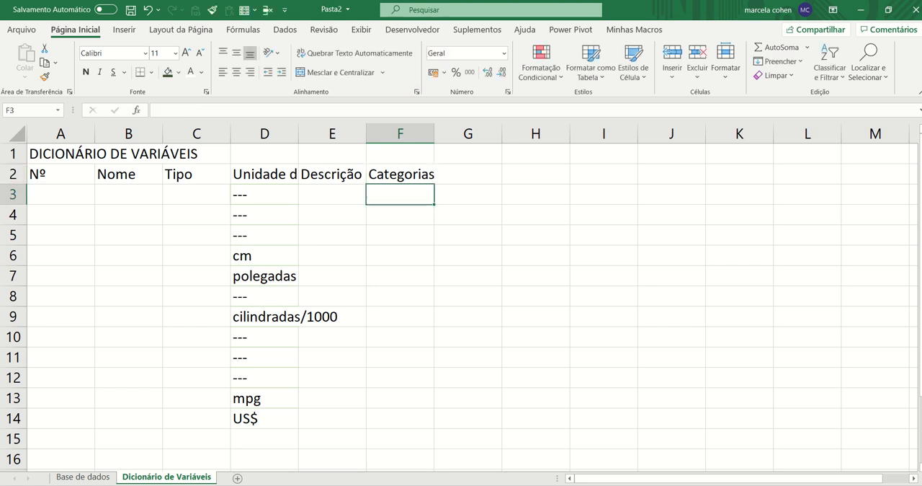
Auto-fit column D to its contents and widen the Nome column B to roughly double its width
{"action": "left_click", "coordinate": [331, 133]}
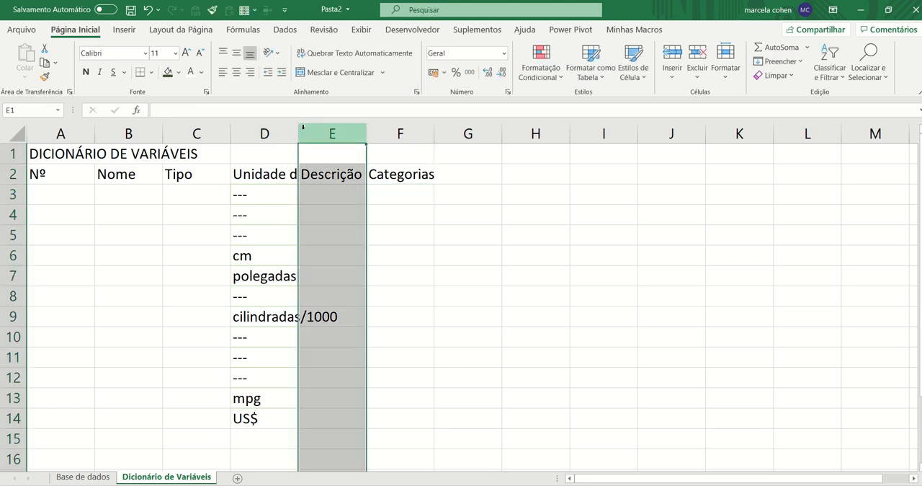
{"action": "double_click", "coordinate": [298, 133]}
{"action": "left_click", "coordinate": [277, 189]}
{"action": "left_click", "coordinate": [108, 191]}
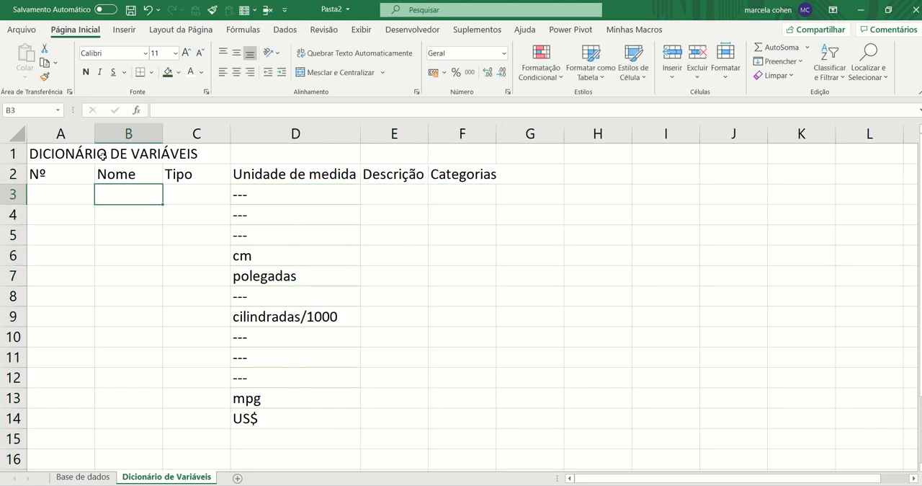
{"action": "left_click_drag", "start_coordinate": [162, 134], "coordinate": [222, 149]}
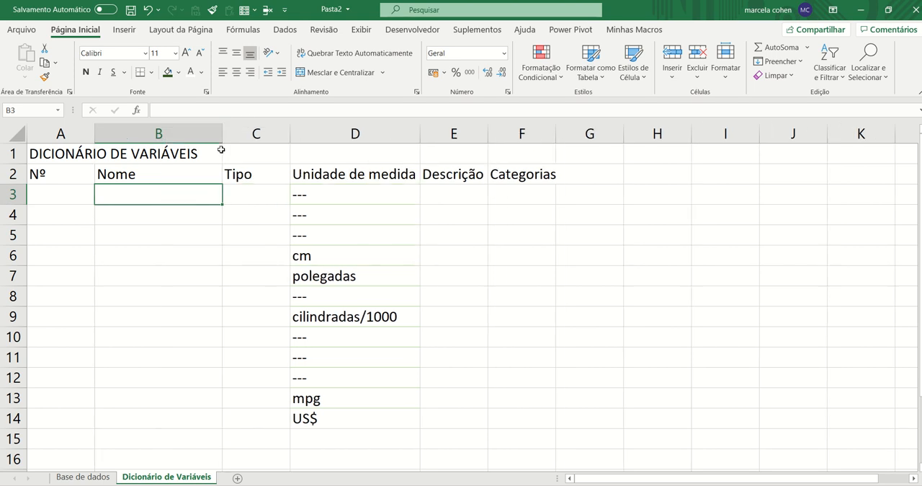
Copy the headers marca through preço_de_revenda from Base de dados and paste them transposed from cell B3 of Dicionário de Variáveis
{"action": "left_click", "coordinate": [83, 477]}
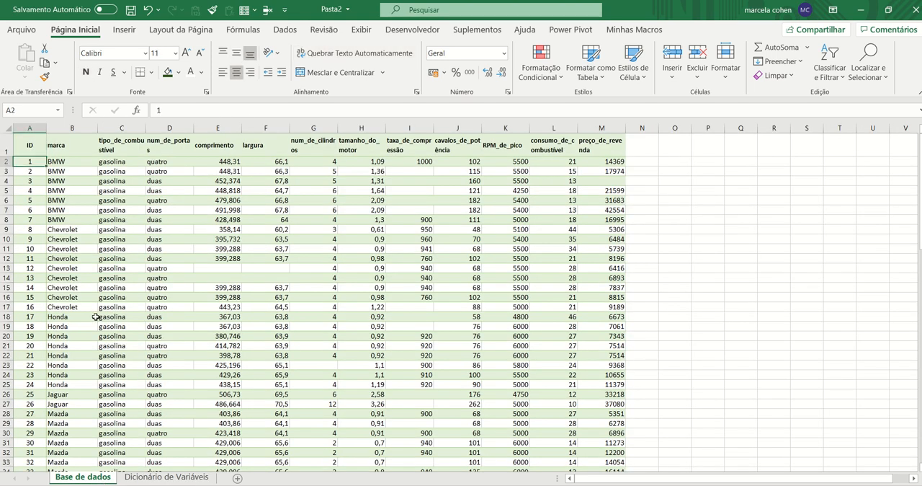
{"action": "key", "text": "Right"}
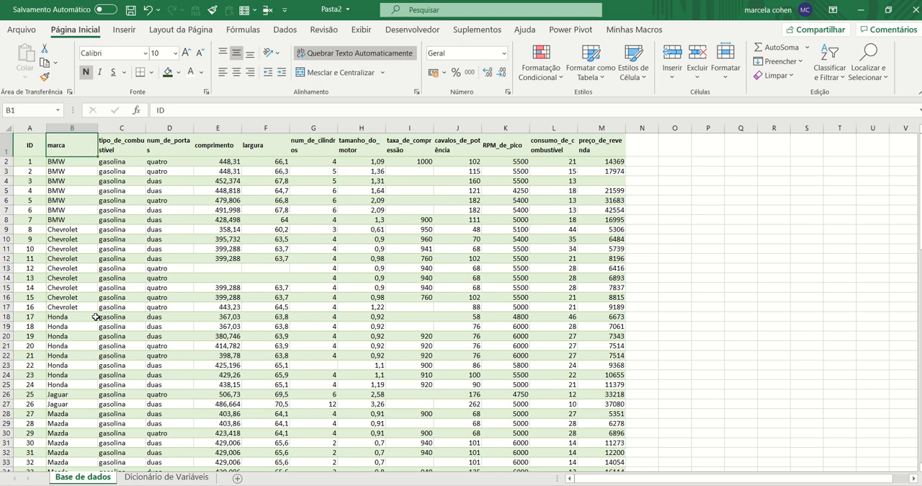
{"action": "key", "text": "Left"}
{"action": "key", "text": "Right"}
{"action": "key", "text": "shift+Right"}
{"action": "key", "text": "shift+Right"}
{"action": "key", "text": "shift+Right"}
{"action": "key", "text": "shift+Right"}
{"action": "key", "text": "shift+Right"}
{"action": "key", "text": "shift+Right"}
{"action": "key", "text": "shift+Right"}
{"action": "key", "text": "shift+Right"}
{"action": "key", "text": "shift+Right"}
{"action": "key", "text": "shift+Right"}
{"action": "key", "text": "shift+Right"}
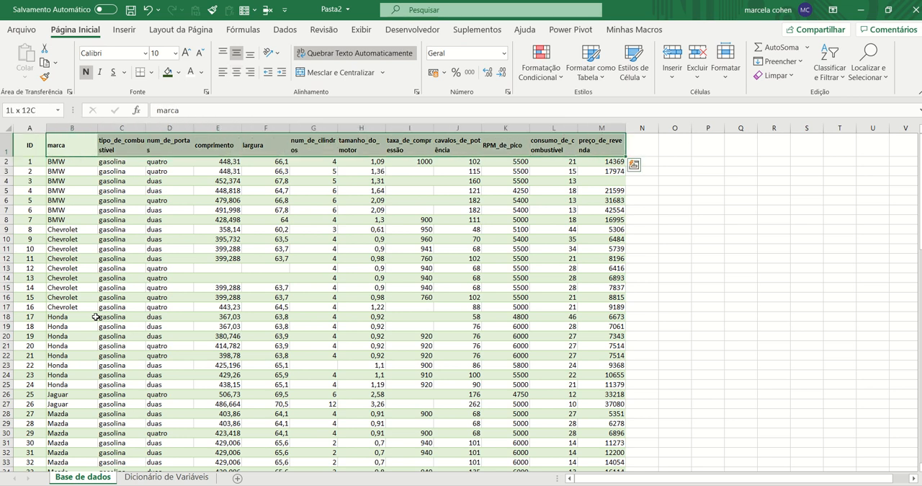
{"action": "key", "text": "ctrl+c"}
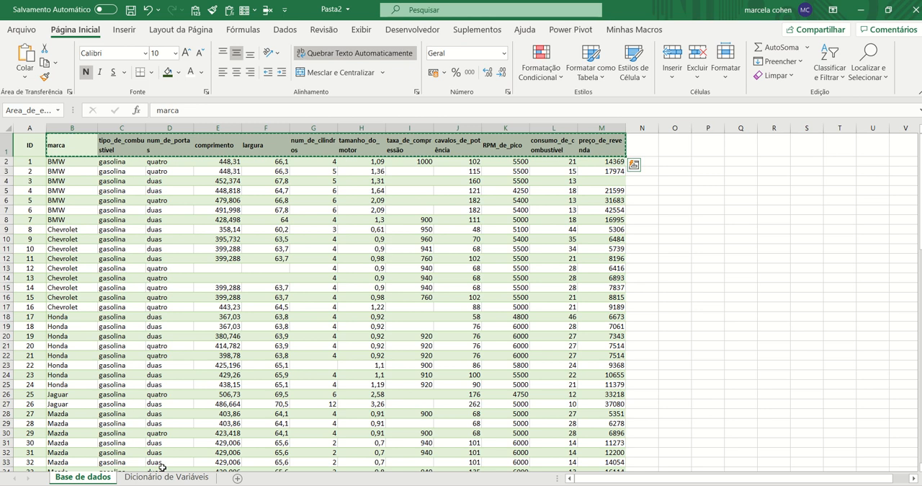
{"action": "left_click", "coordinate": [165, 476]}
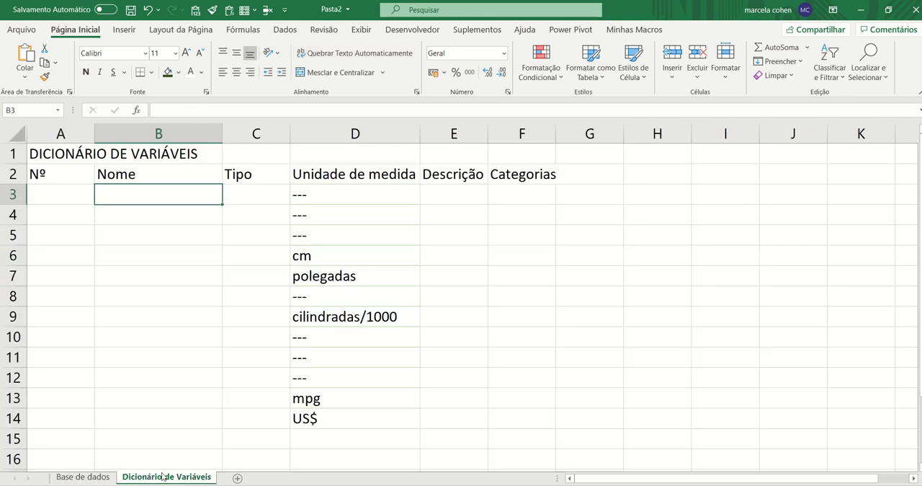
{"action": "right_click", "coordinate": [138, 199]}
{"action": "left_click", "coordinate": [240, 217]}
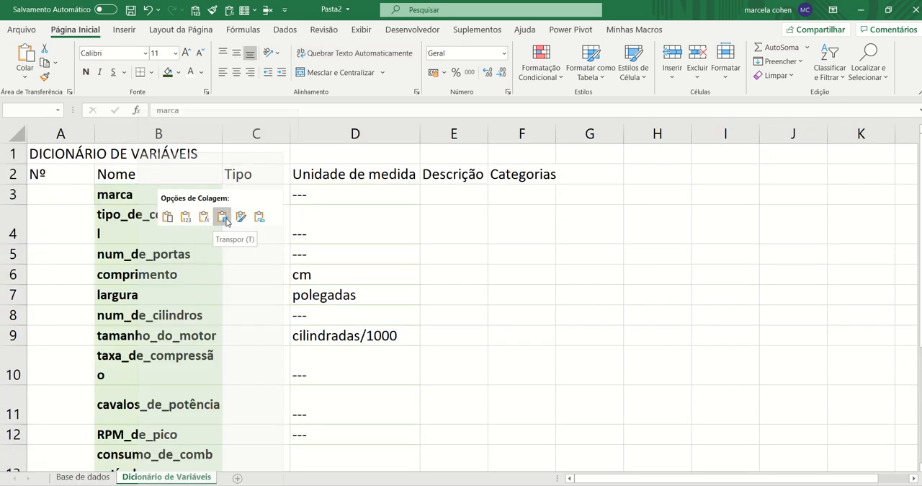
{"action": "left_click", "coordinate": [224, 216]}
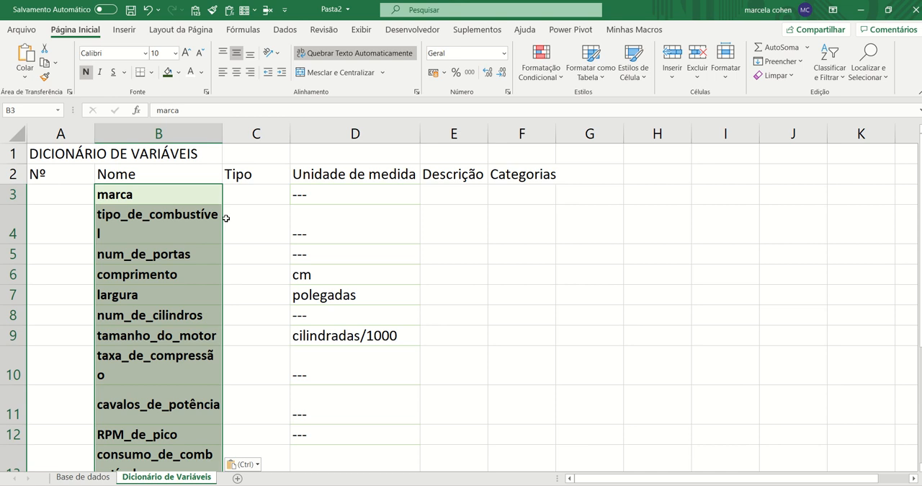
Remove the bold from the pasted variable names and widen column B slightly so that taxa_de_compressão fits on one line
{"action": "key", "text": "ctrl+n"}
{"action": "scroll", "coordinate": [226, 217], "scroll_direction": "down", "scroll_amount": 1}
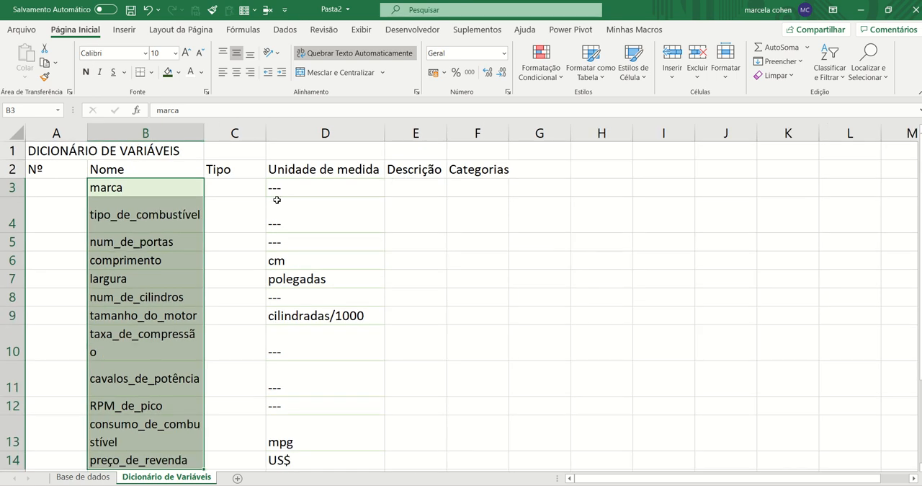
{"action": "left_click_drag", "start_coordinate": [204, 133], "coordinate": [224, 134]}
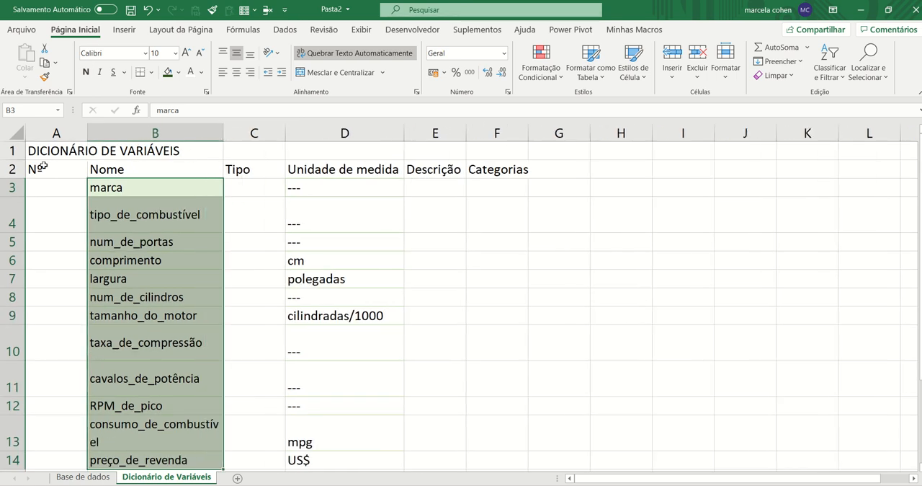
Auto-fit the height of all rows on the Dicionário de Variáveis sheet
{"action": "left_click", "coordinate": [16, 133]}
{"action": "double_click", "coordinate": [17, 196]}
{"action": "left_click", "coordinate": [183, 207]}
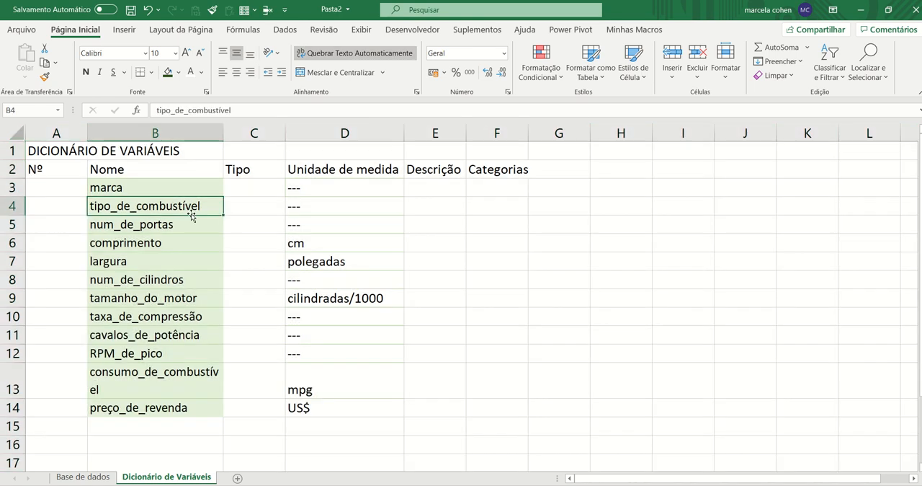
Widen column B so that consumo_de_combustível fits on one line, and auto-fit the height of all rows
{"action": "left_click_drag", "start_coordinate": [224, 134], "coordinate": [249, 133]}
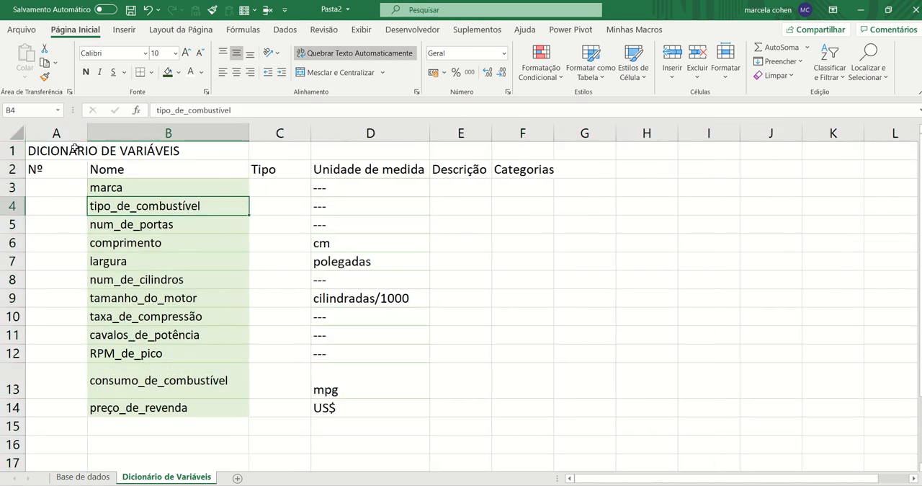
{"action": "left_click", "coordinate": [14, 133]}
{"action": "double_click", "coordinate": [18, 178]}
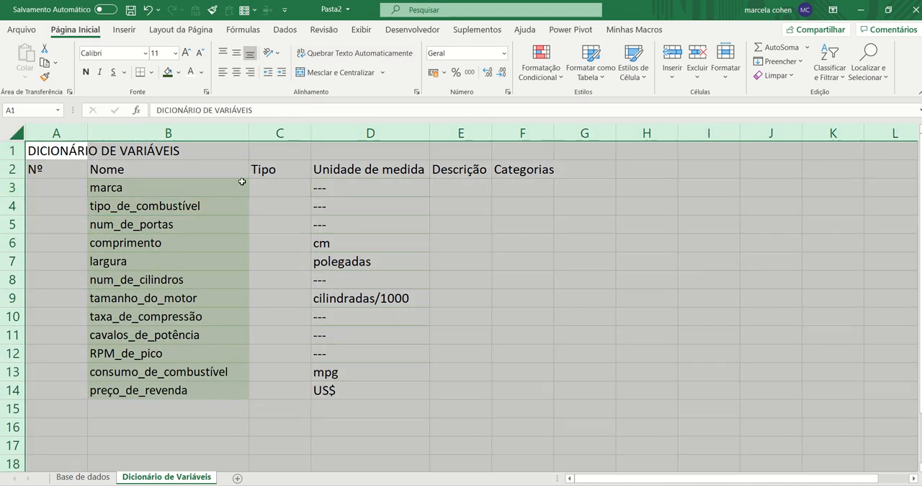
Widen the Tipo column to slightly more than double and enter Categórica as the type of marca and tipo_de_combustível
{"action": "left_click", "coordinate": [267, 187]}
{"action": "left_click_drag", "start_coordinate": [312, 133], "coordinate": [386, 146]}
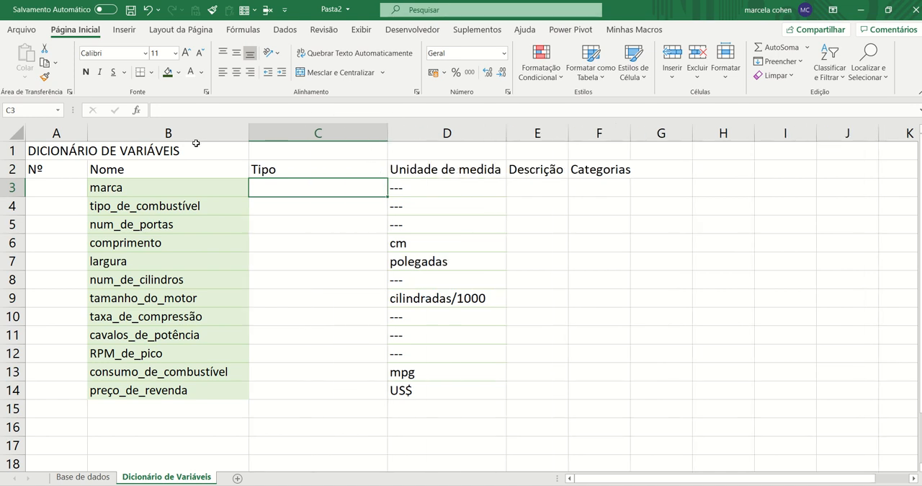
{"action": "type", "text": "Cat"}
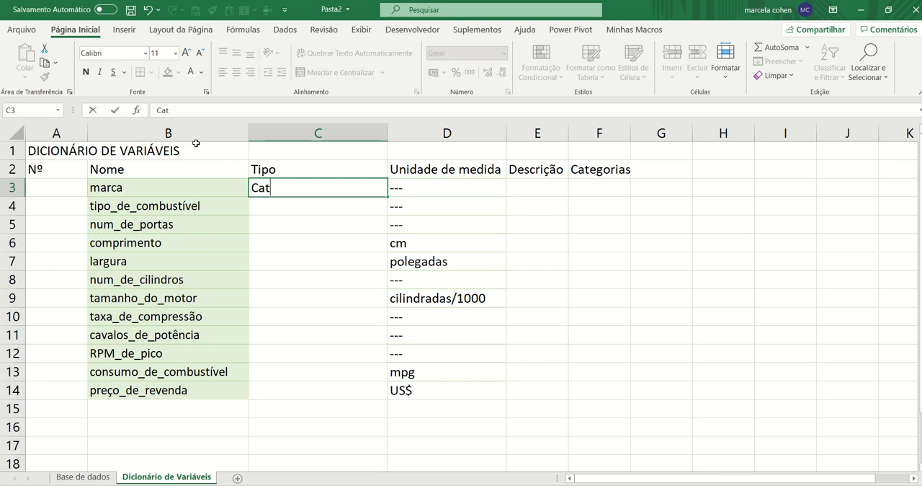
{"action": "type", "text": "egórica"}
{"action": "key", "text": "Return"}
{"action": "key", "text": "Up"}
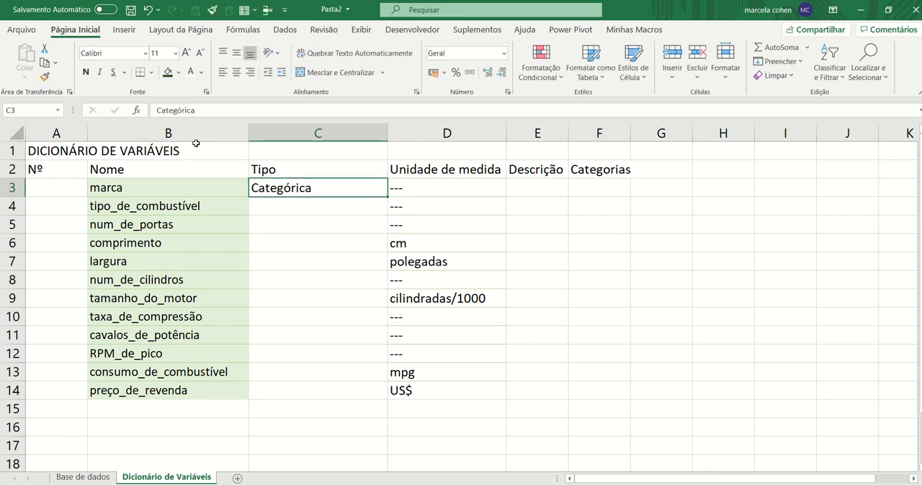
{"action": "key", "text": "ctrl+c"}
{"action": "key", "text": "Down"}
{"action": "key", "text": "ctrl+v"}
{"action": "key", "text": "Down"}
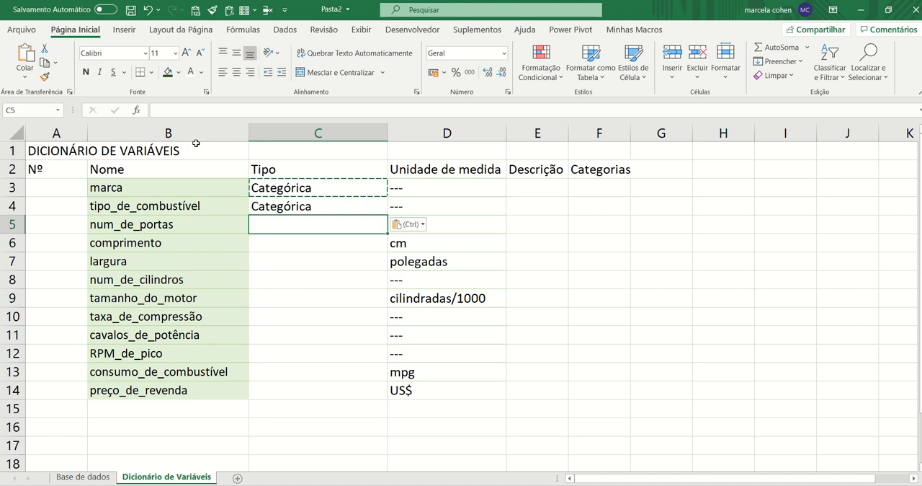
Enter Numérica as the type of num_de_portas in cell C5
{"action": "key", "text": "Escape"}
{"action": "type", "text": "Numérica"}
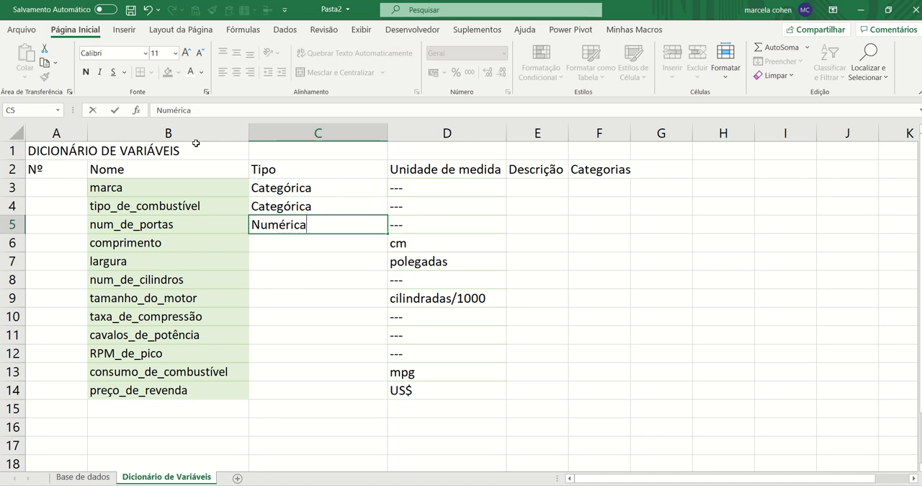
{"action": "key", "text": "ctrl+Return"}
Copy the Numérica type from C5 to every variable from comprimento through preço_de_revenda, cells C6 to C14
{"action": "key", "text": "ctrl+c"}
{"action": "key", "text": "Down"}
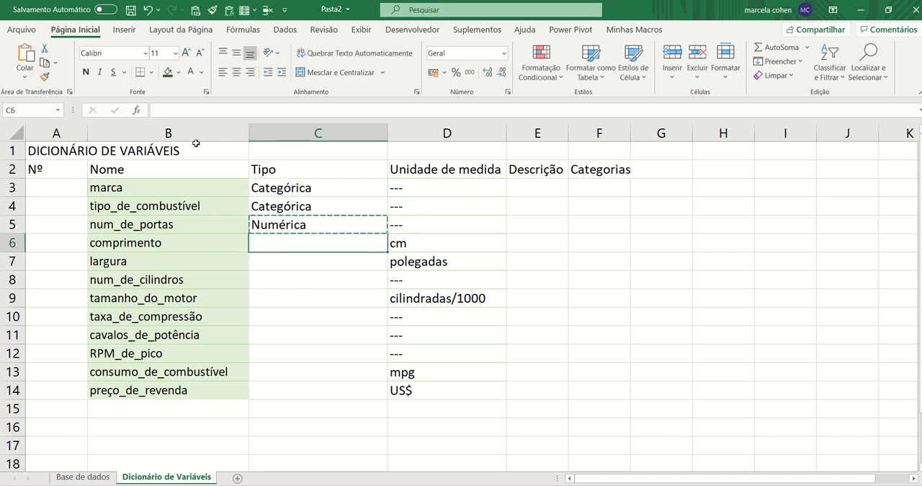
{"action": "key", "text": "ctrl+v"}
{"action": "key", "text": "Down"}
{"action": "key", "text": "ctrl+v"}
{"action": "key", "text": "Down"}
{"action": "key", "text": "ctrl+v"}
{"action": "key", "text": "Down"}
{"action": "key", "text": "ctrl+v"}
{"action": "key", "text": "Down"}
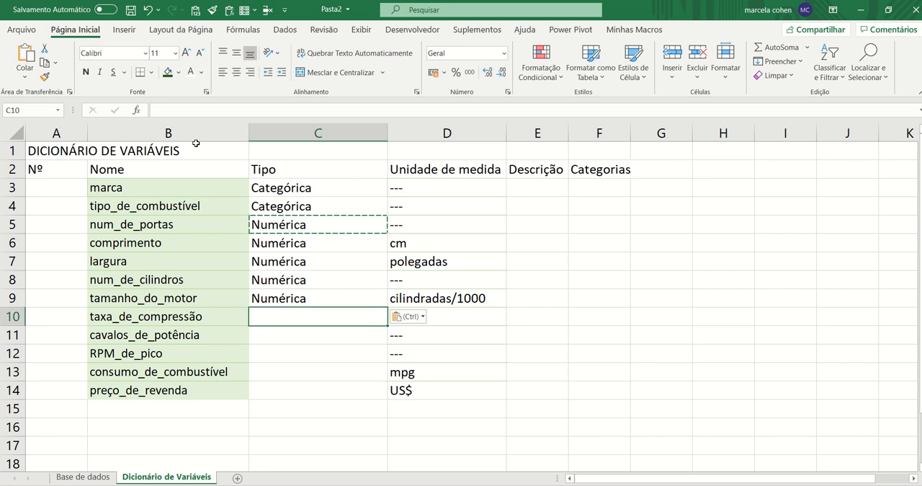
{"action": "key", "text": "ctrl+v"}
{"action": "key", "text": "Down"}
{"action": "key", "text": "ctrl+v"}
{"action": "key", "text": "Down"}
{"action": "key", "text": "ctrl+v"}
{"action": "key", "text": "Down"}
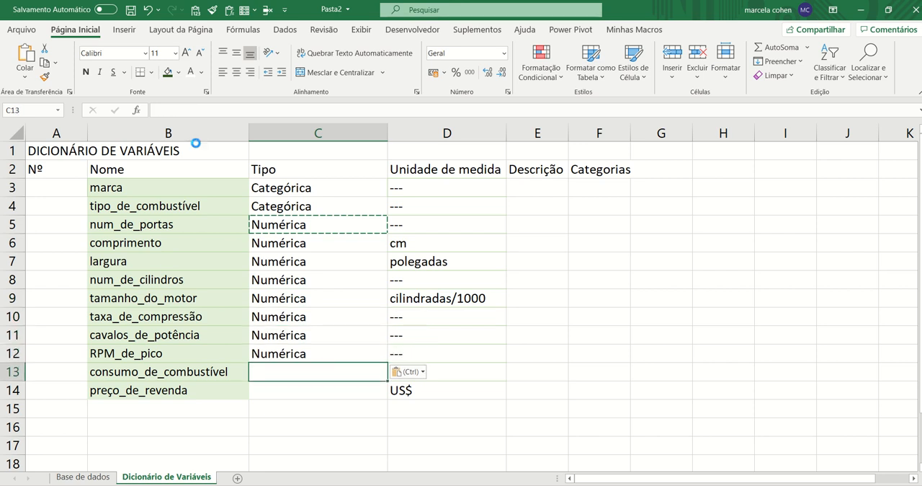
{"action": "key", "text": "ctrl+v"}
{"action": "key", "text": "Down"}
{"action": "key", "text": "ctrl+v"}
Save the workbook
{"action": "key", "text": "Up"}
{"action": "key", "text": "Up"}
{"action": "key", "text": "Up"}
{"action": "key", "text": "Up"}
{"action": "key", "text": "Up"}
{"action": "key", "text": "Up"}
{"action": "key", "text": "Up"}
{"action": "key", "text": "Up"}
{"action": "key", "text": "Up"}
{"action": "key", "text": "Up"}
{"action": "key", "text": "Up"}
{"action": "key", "text": "Up"}
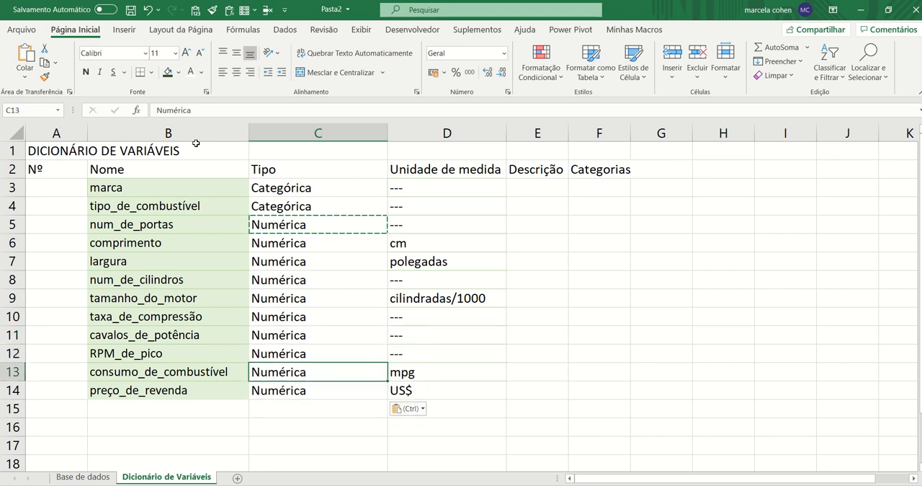
{"action": "key", "text": "ctrl+s"}
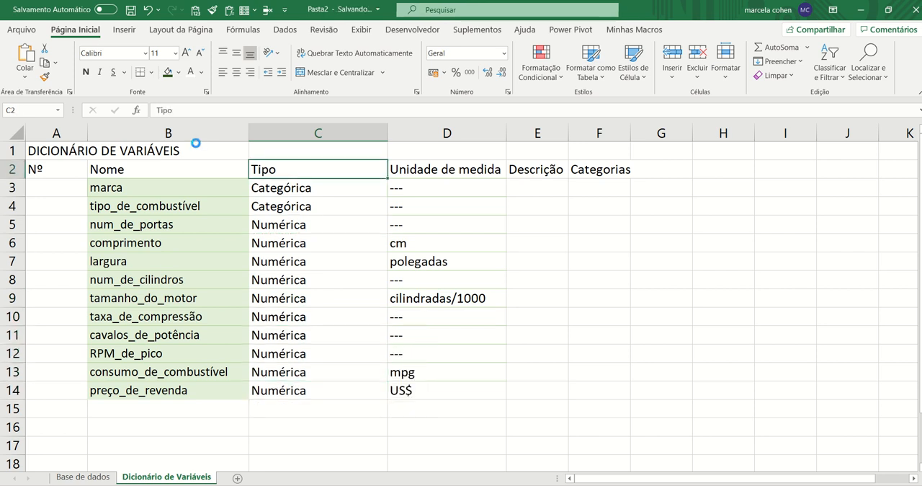
Check the type assigned to num_de_portas against the values in its column on the Base de dados sheet
{"action": "key", "text": "Down"}
{"action": "key", "text": "Down"}
{"action": "key", "text": "Down"}
{"action": "key", "text": "Left"}
{"action": "key", "text": "Right"}
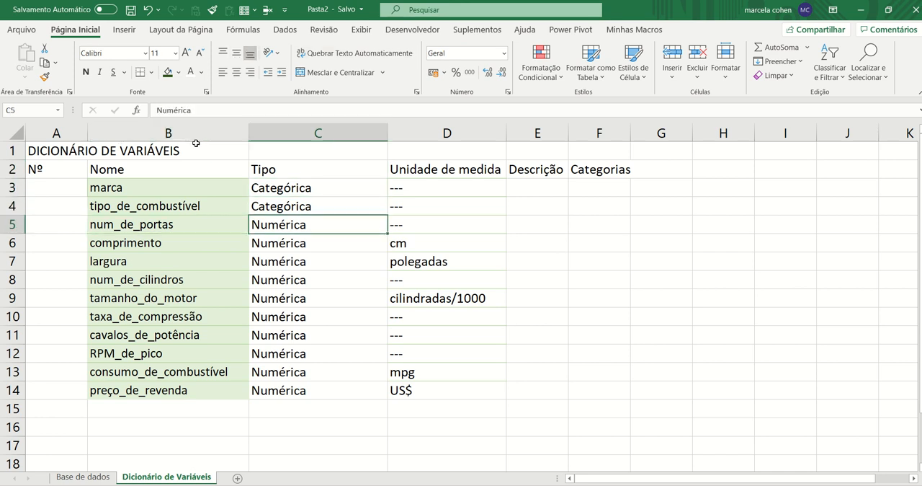
{"action": "key", "text": "Left"}
{"action": "key", "text": "Right"}
{"action": "key", "text": "ctrl+Page_Up"}
{"action": "key", "text": "ctrl+q"}
{"action": "key", "text": "Left"}
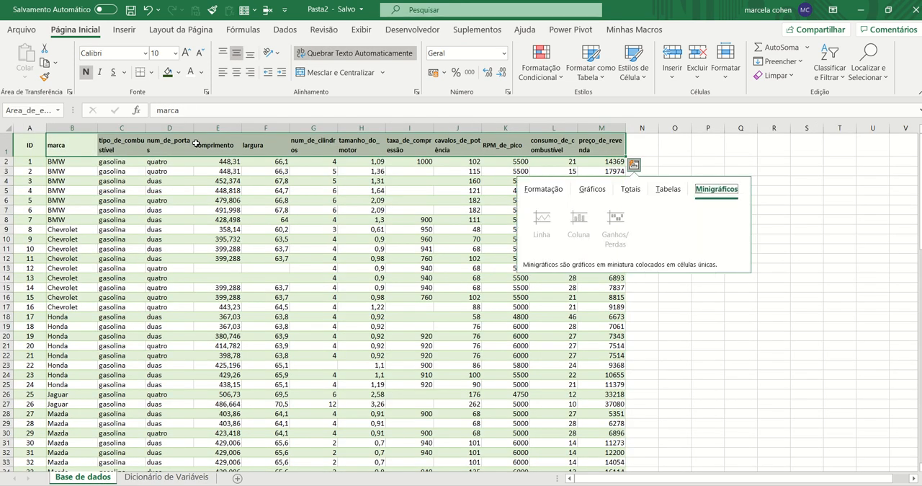
{"action": "key", "text": "Escape"}
{"action": "left_click", "coordinate": [176, 171]}
{"action": "left_click", "coordinate": [174, 211]}
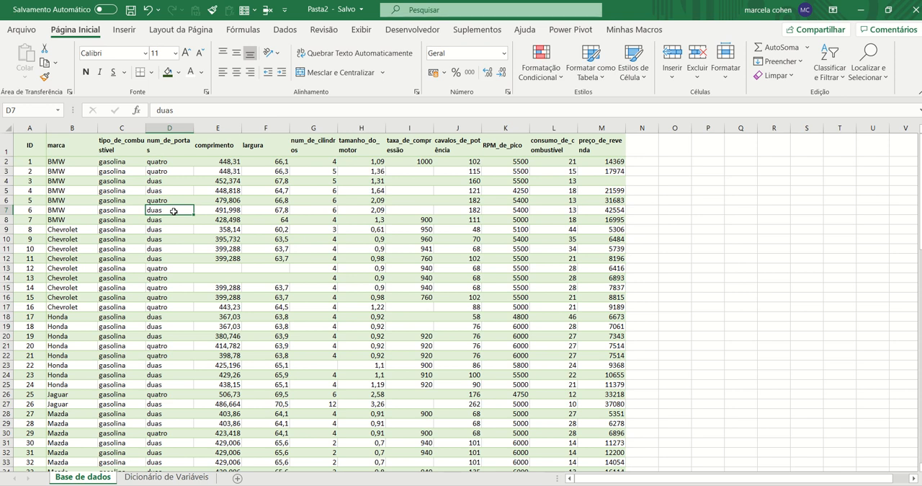
Review the types assigned to tipo_de_combustível and num_de_portas on the Dicionário de Variáveis sheet
{"action": "key", "text": "ctrl+Page_Down"}
{"action": "key", "text": "Up"}
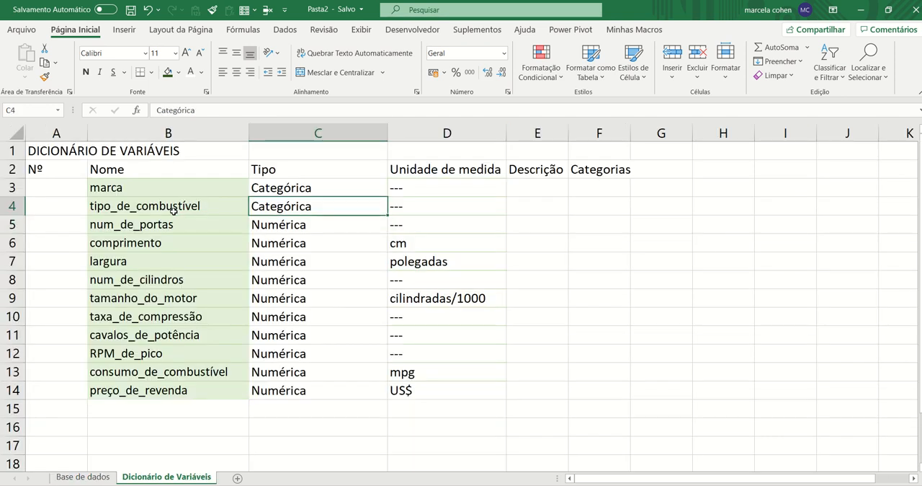
{"action": "key", "text": "Left"}
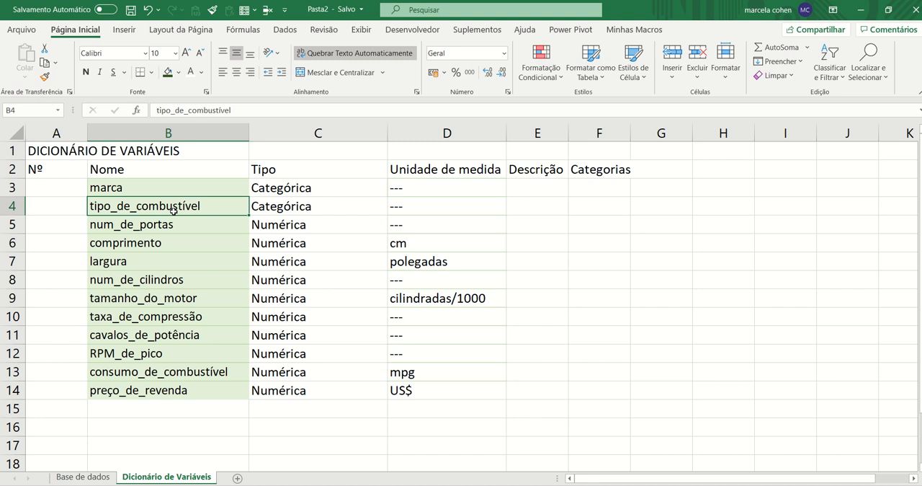
{"action": "key", "text": "Right"}
{"action": "key", "text": "Down"}
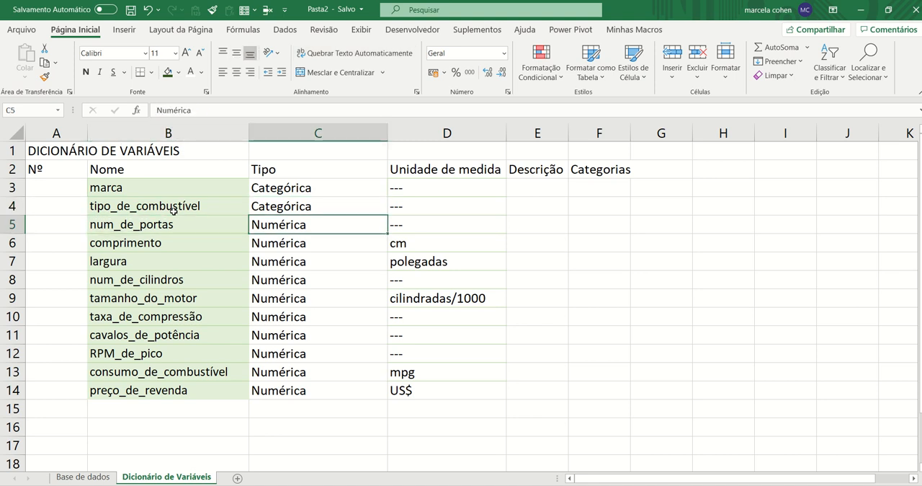
{"action": "key", "text": "Left"}
{"action": "key", "text": "Right"}
Number the variables 1 to 12 in the Nº column, cells A3 to A14, by extending the series 1, 2
{"action": "key", "text": "Left"}
{"action": "key", "text": "Left"}
{"action": "key", "text": "Up"}
{"action": "key", "text": "Up"}
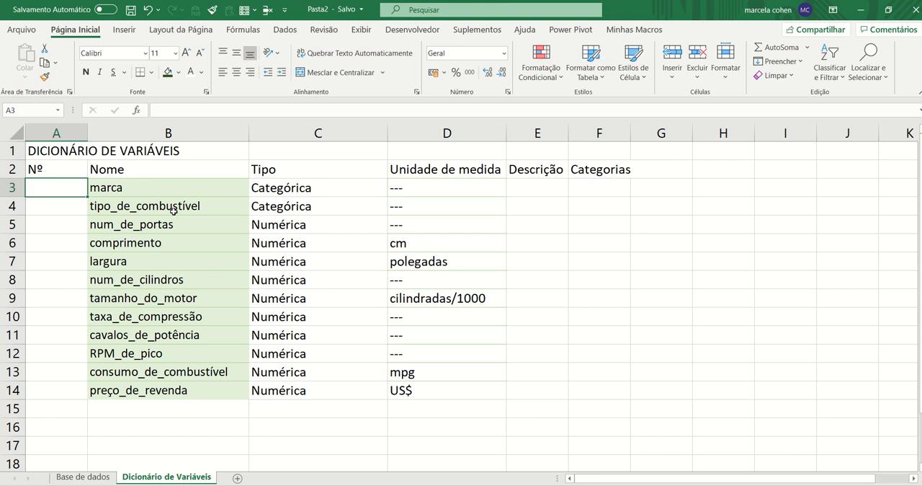
{"action": "type", "text": "1"}
{"action": "key", "text": "Return"}
{"action": "type", "text": "2"}
{"action": "key", "text": "Return"}
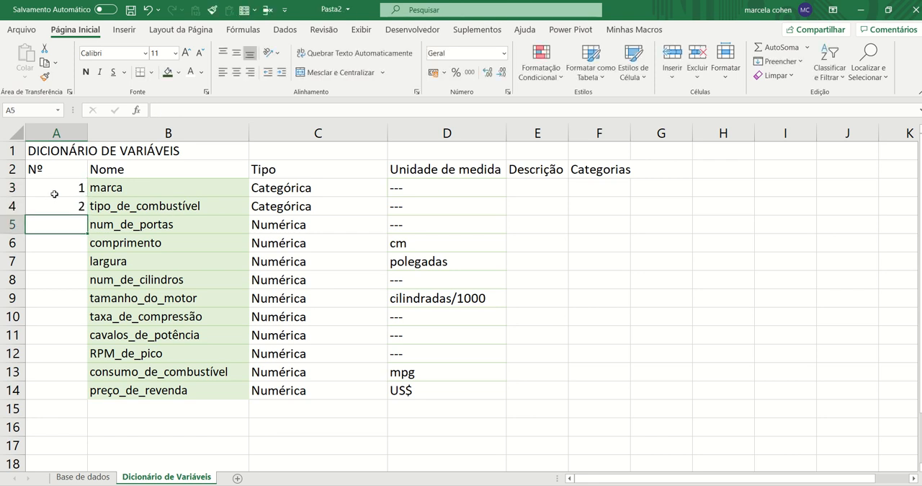
{"action": "left_click_drag", "start_coordinate": [57, 189], "coordinate": [75, 211]}
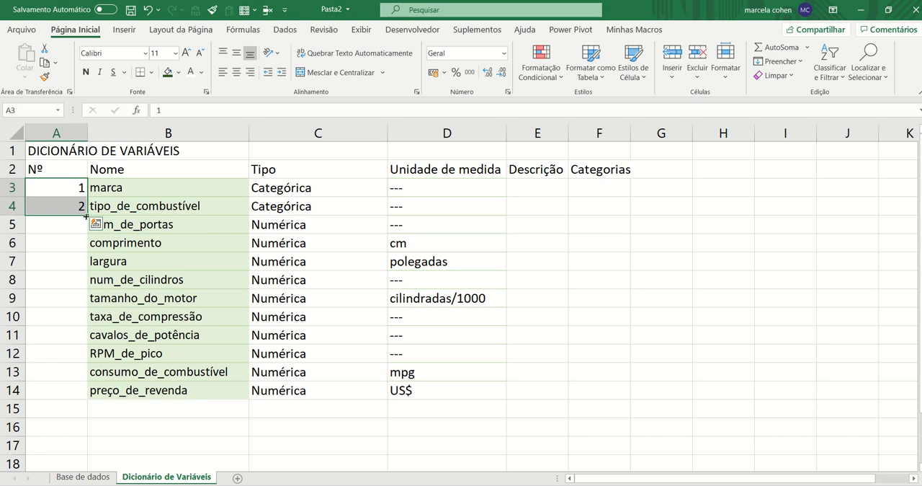
{"action": "double_click", "coordinate": [86, 216]}
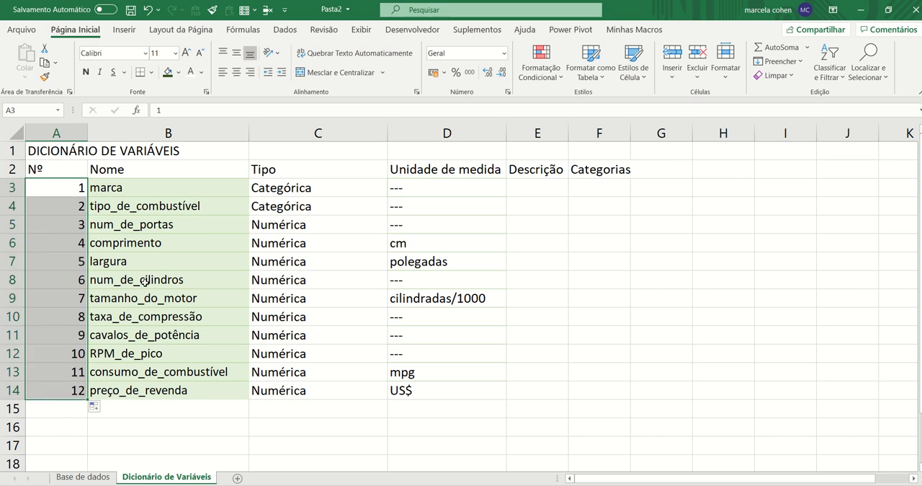
Center the variable numbers in A3 to A14 and the Nº header in A2
{"action": "left_click", "coordinate": [236, 72]}
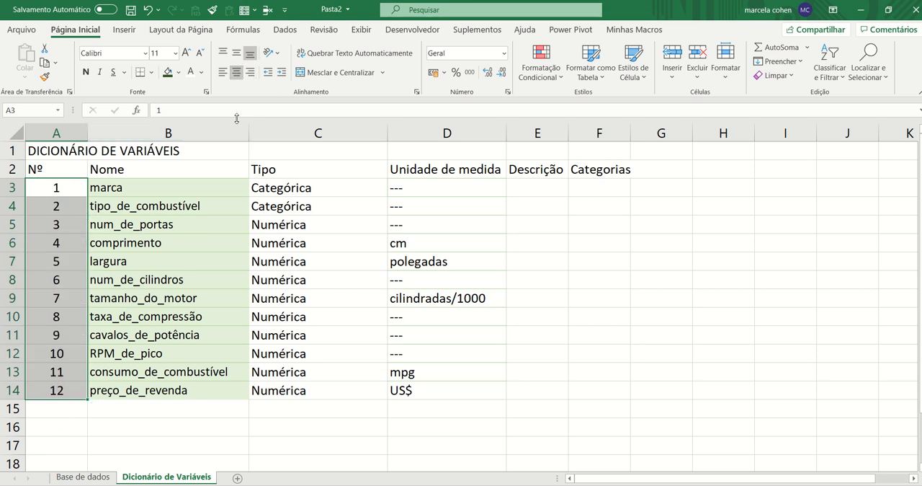
{"action": "left_click", "coordinate": [58, 169]}
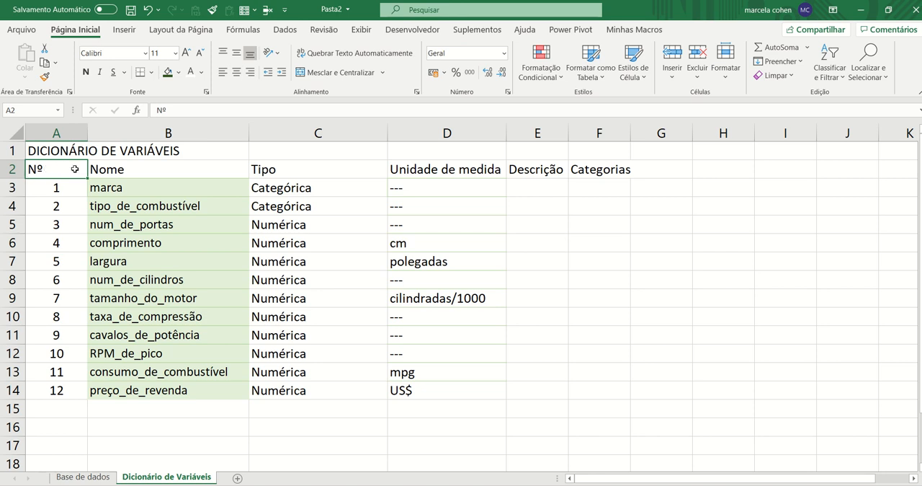
{"action": "mouse_move", "coordinate": [75, 169]}
{"action": "left_mouse_down"}
{"action": "mouse_move", "coordinate": [270, 171]}
{"action": "mouse_move", "coordinate": [62, 170]}
{"action": "left_mouse_up"}
{"action": "left_click", "coordinate": [236, 72]}
Narrow the Nº column and slightly widen the Unidade de medida column
{"action": "left_click_drag", "start_coordinate": [88, 134], "coordinate": [64, 134]}
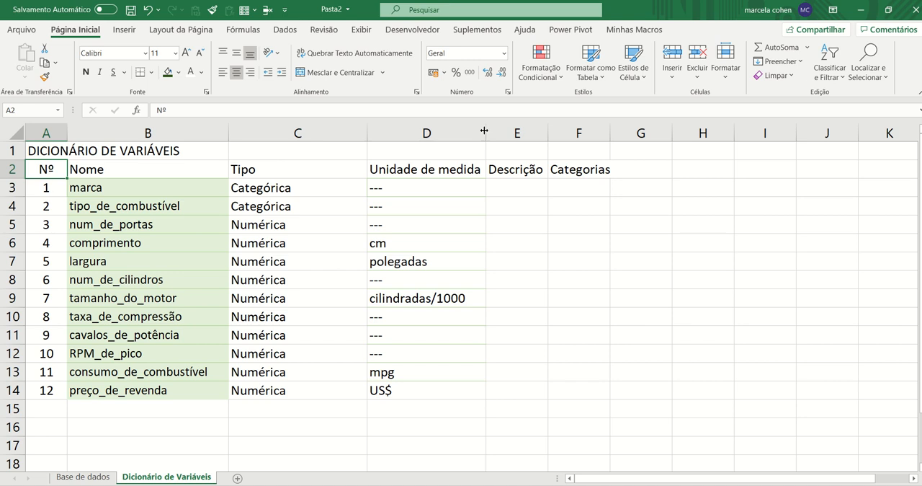
{"action": "left_click_drag", "start_coordinate": [486, 134], "coordinate": [500, 138]}
{"action": "left_click", "coordinate": [422, 193]}
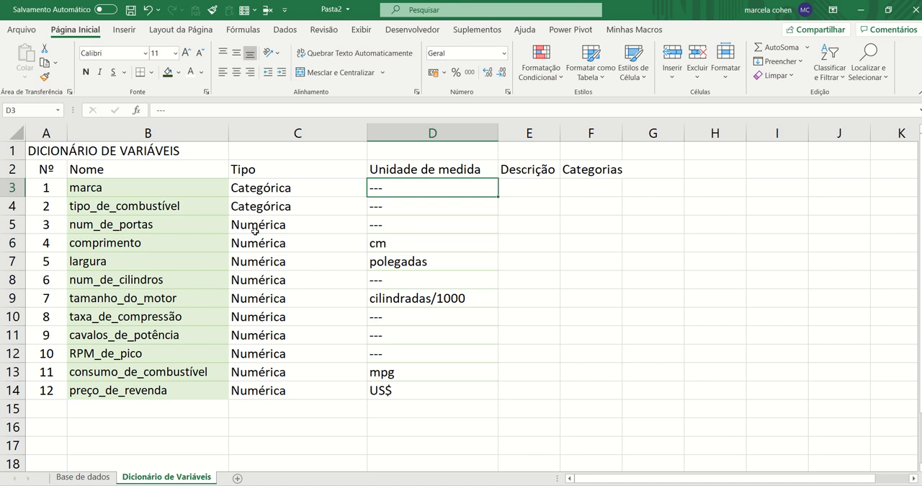
Set the unit of num_de_portas to unidades in cell D5
{"action": "left_click", "coordinate": [404, 229]}
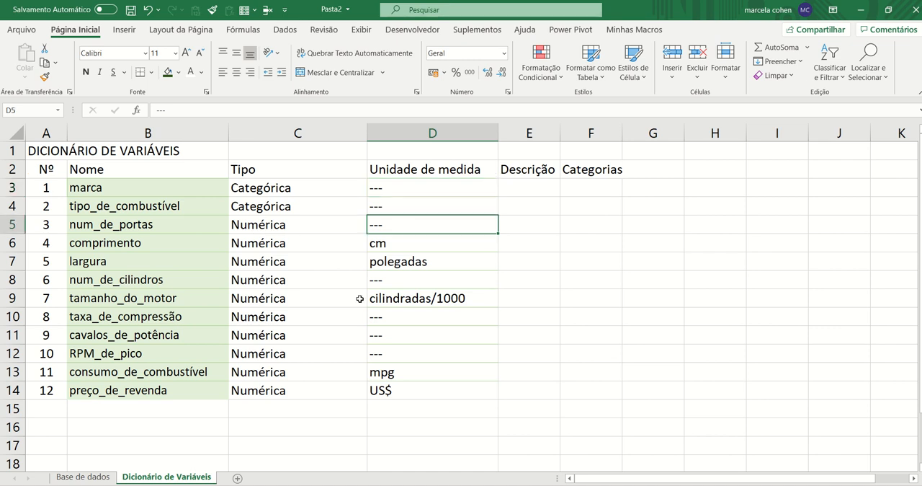
{"action": "type", "text": "U"}
{"action": "key", "text": "BackSpace"}
{"action": "key", "text": "BackSpace"}
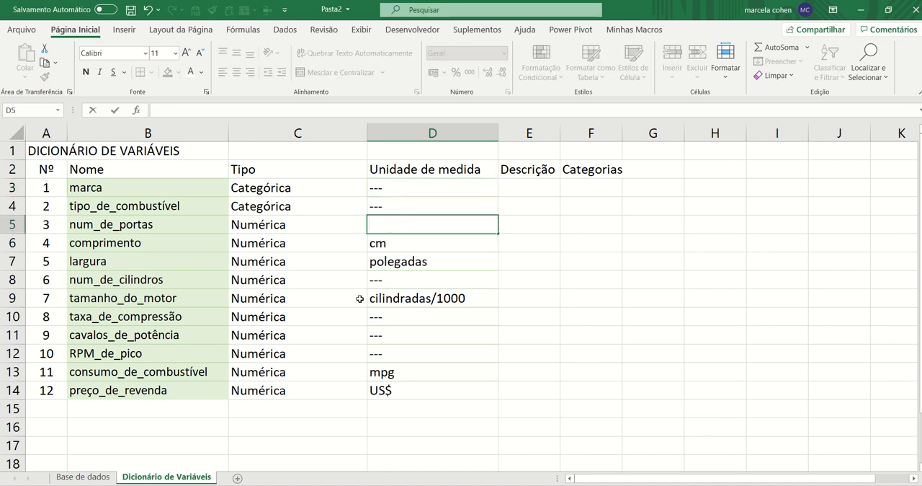
{"action": "type", "text": "unidades"}
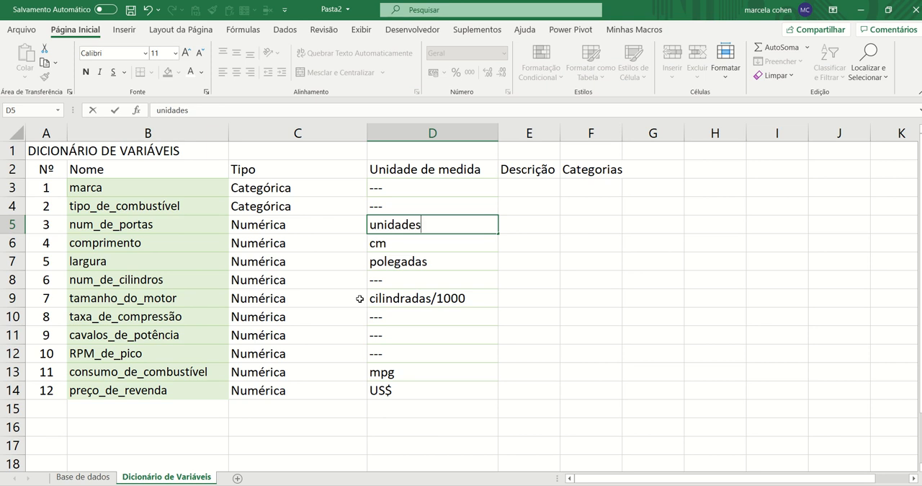
{"action": "key", "text": "Return"}
{"action": "key", "text": "Down"}
{"action": "key", "text": "Down"}
Copy the unidades unit from D5 to num_de_cilindros in cell D8
{"action": "key", "text": "Up"}
{"action": "key", "text": "Up"}
{"action": "key", "text": "Up"}
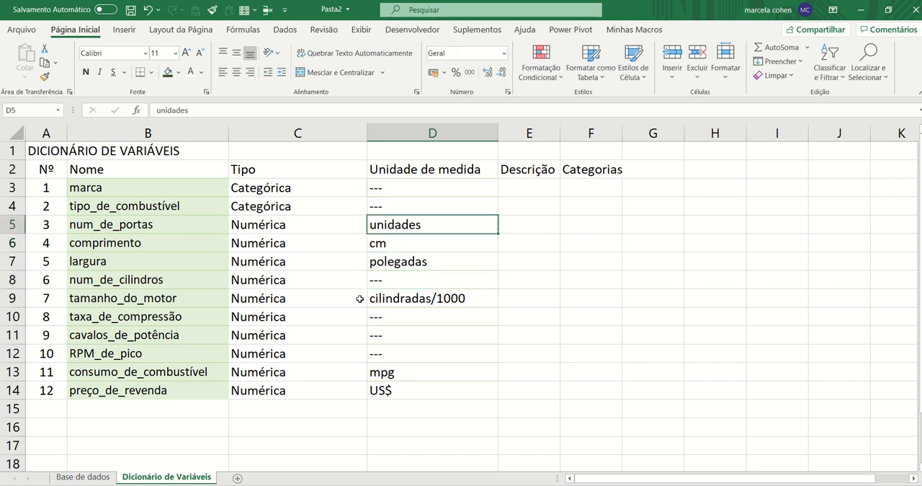
{"action": "key", "text": "ctrl+c"}
{"action": "key", "text": "Down"}
{"action": "key", "text": "Down"}
{"action": "key", "text": "Down"}
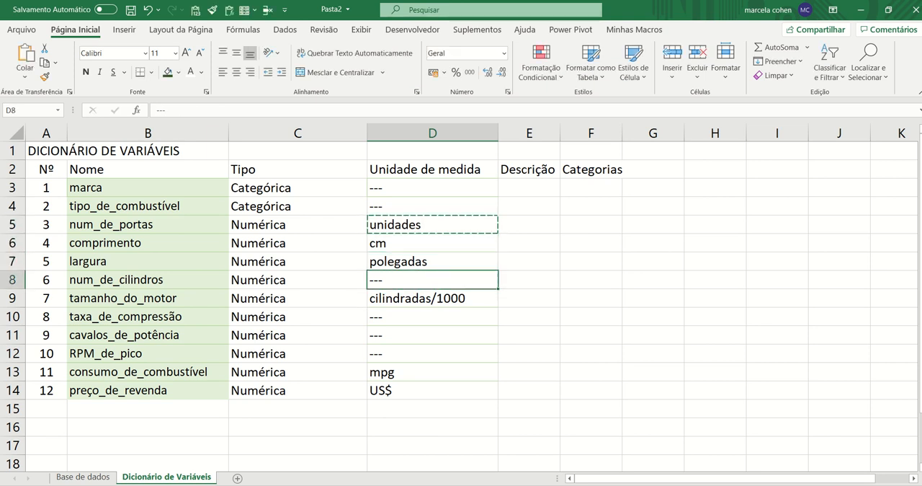
{"action": "key", "text": "ctrl+v"}
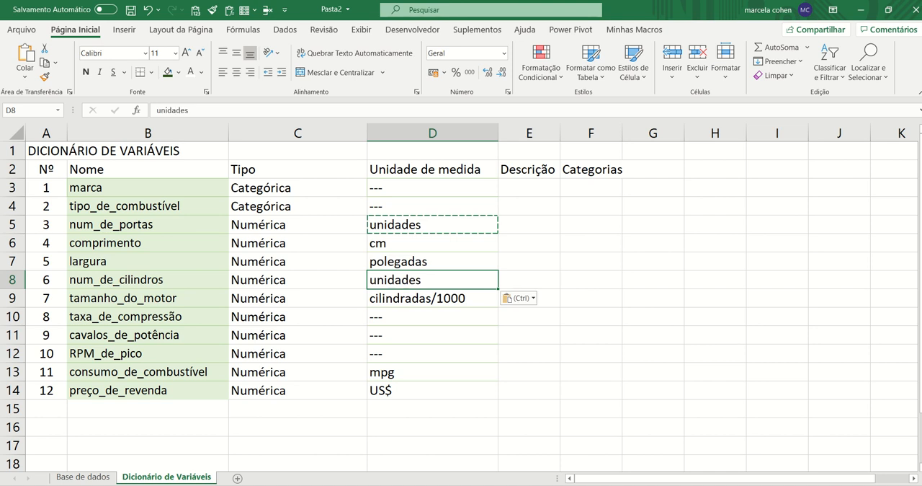
Set the unit of taxa_de_compressão to taxa in cell D10
{"action": "key", "text": "Down"}
{"action": "key", "text": "Down"}
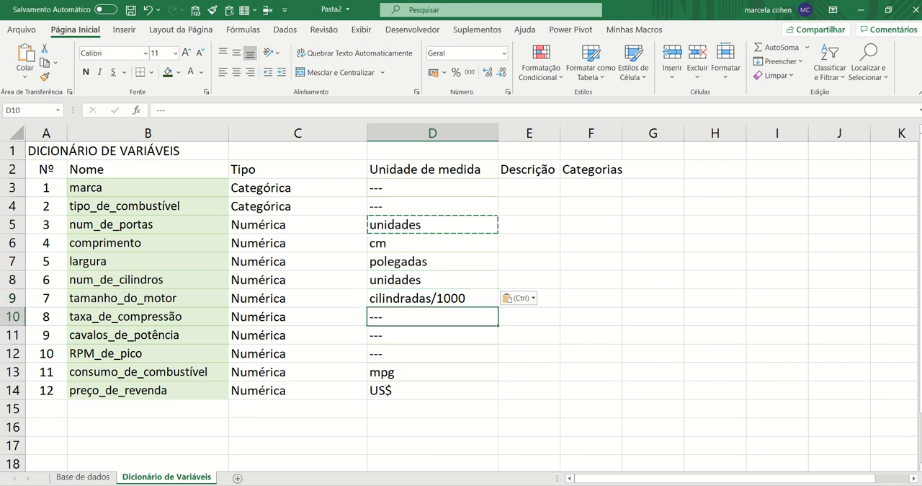
{"action": "type", "text": "taa"}
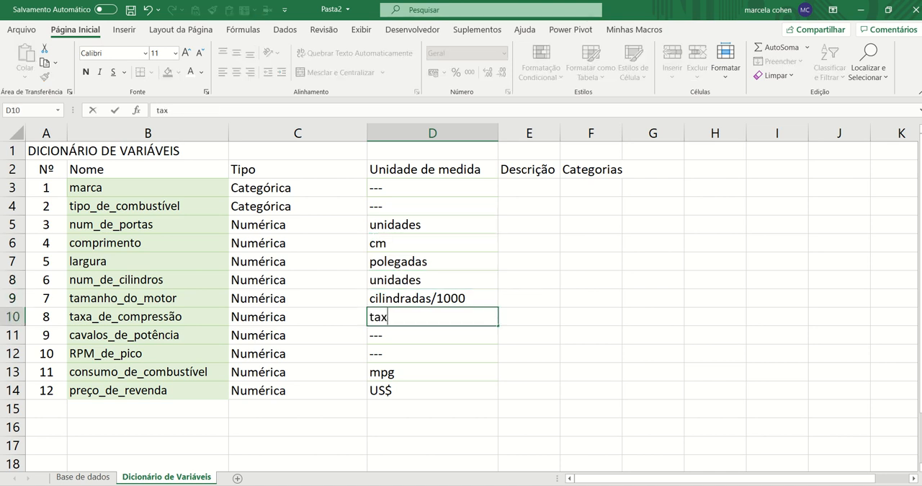
{"action": "type", "text": "a"}
{"action": "key", "text": "Return"}
Copy the unidades unit from D5 to cavalos_de_potência in cell D11
{"action": "key", "text": "Up"}
{"action": "key", "text": "Up"}
{"action": "key", "text": "Up"}
{"action": "key", "text": "Up"}
{"action": "key", "text": "Up"}
{"action": "key", "text": "Up"}
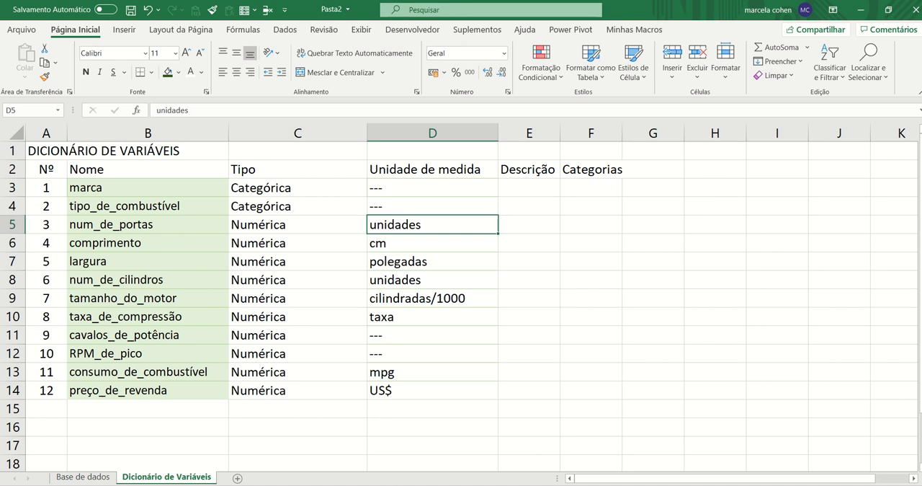
{"action": "key", "text": "ctrl+c"}
{"action": "key", "text": "Down"}
{"action": "key", "text": "Down"}
{"action": "key", "text": "Down"}
{"action": "key", "text": "Down"}
{"action": "key", "text": "Down"}
{"action": "key", "text": "Down"}
{"action": "key", "text": "ctrl+v"}
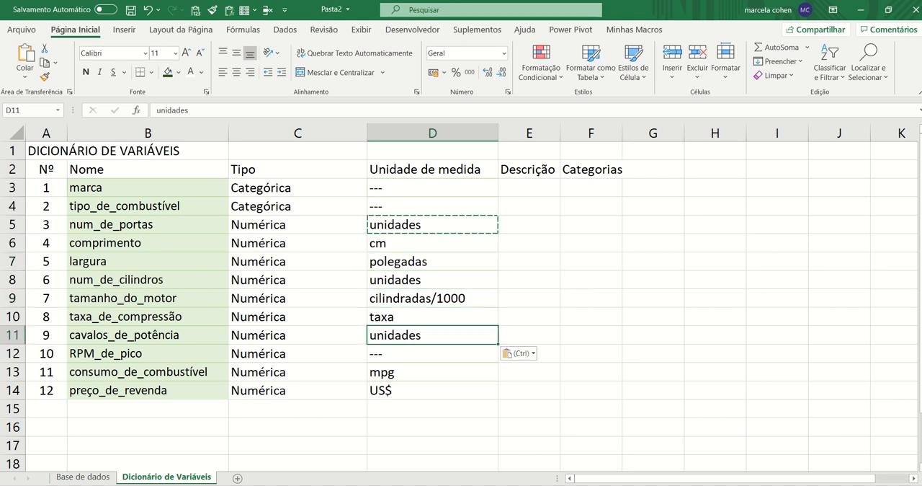
Set the unit of RPM_de_pico to RPM in cell D12
{"action": "key", "text": "Down"}
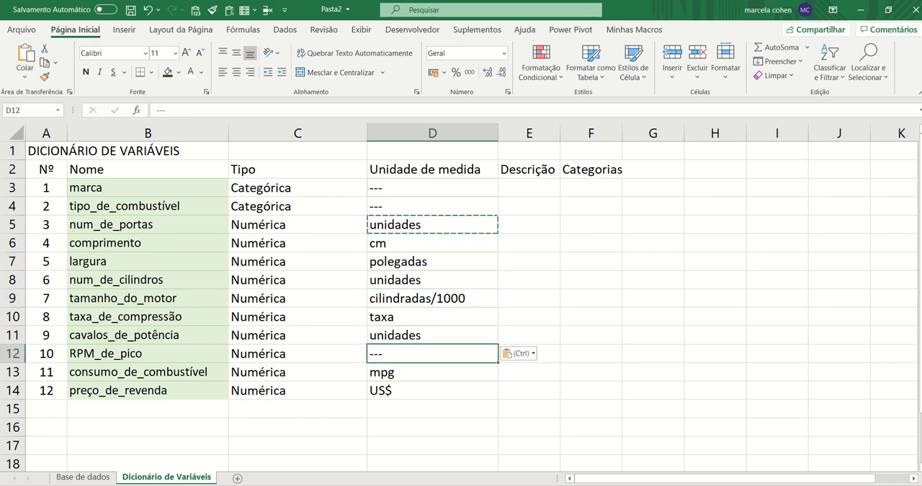
{"action": "type", "text": "RPM"}
{"action": "key", "text": "Return"}
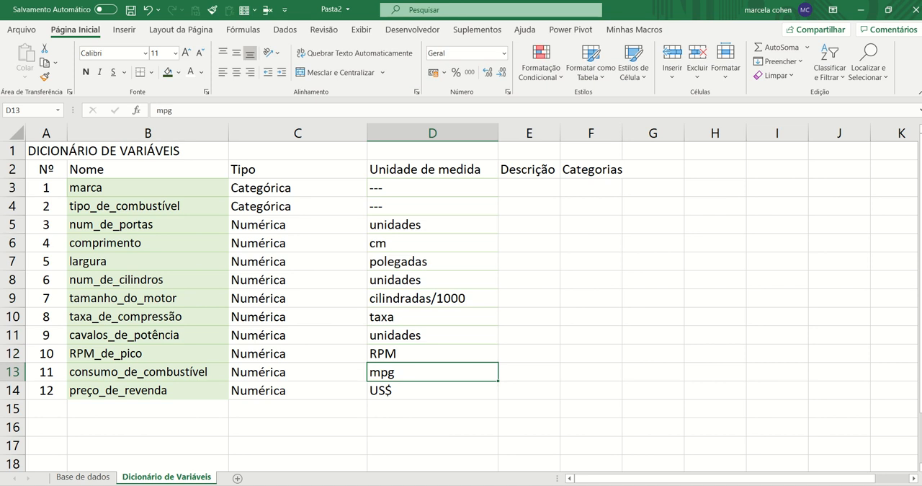
Review the units of measure entered for the variables from RPM_de_pico up to comprimento
{"action": "key", "text": "Up"}
{"action": "key", "text": "Right"}
{"action": "key", "text": "Left"}
{"action": "key", "text": "Left"}
{"action": "key", "text": "Left"}
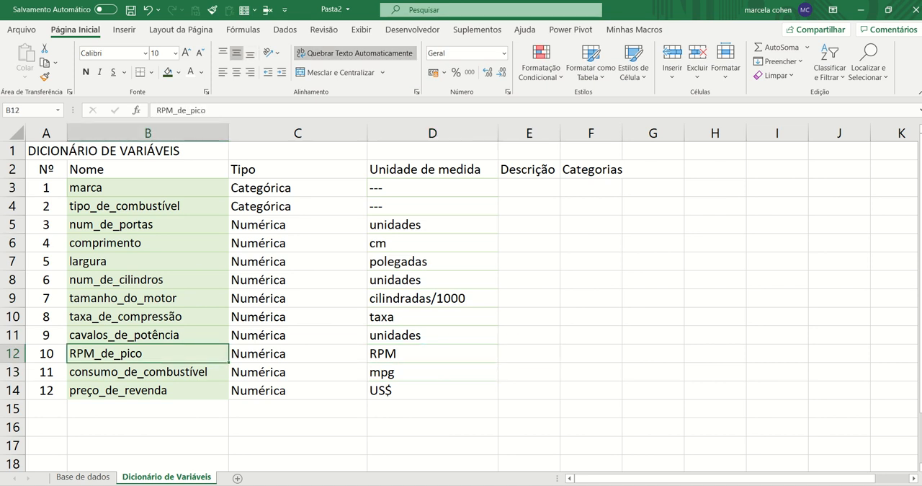
{"action": "key", "text": "Right"}
{"action": "key", "text": "Right"}
{"action": "key", "text": "Up"}
{"action": "key", "text": "Up"}
{"action": "key", "text": "Up"}
{"action": "key", "text": "Up"}
{"action": "key", "text": "Up"}
{"action": "key", "text": "Up"}
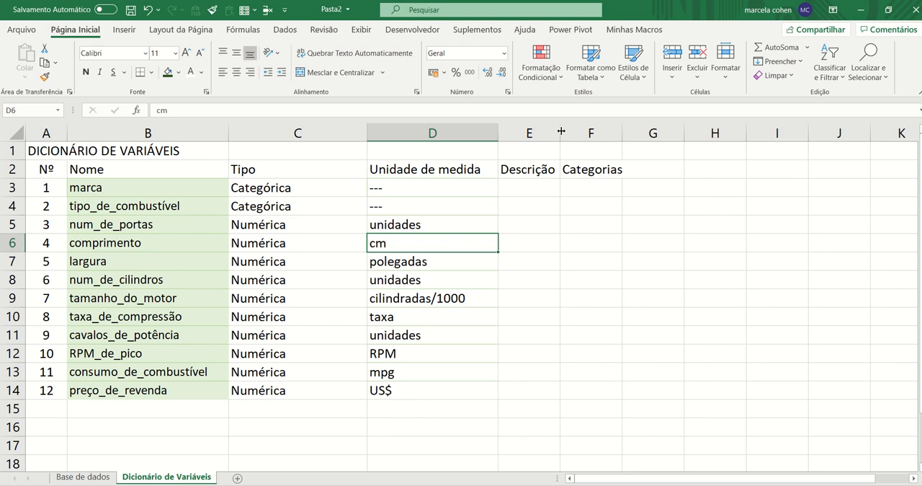
Widen the Descrição and Categorias columns to about twice their width
{"action": "left_click_drag", "start_coordinate": [560, 134], "coordinate": [612, 133]}
{"action": "left_click_drag", "start_coordinate": [674, 133], "coordinate": [725, 133]}
{"action": "left_click", "coordinate": [683, 184]}
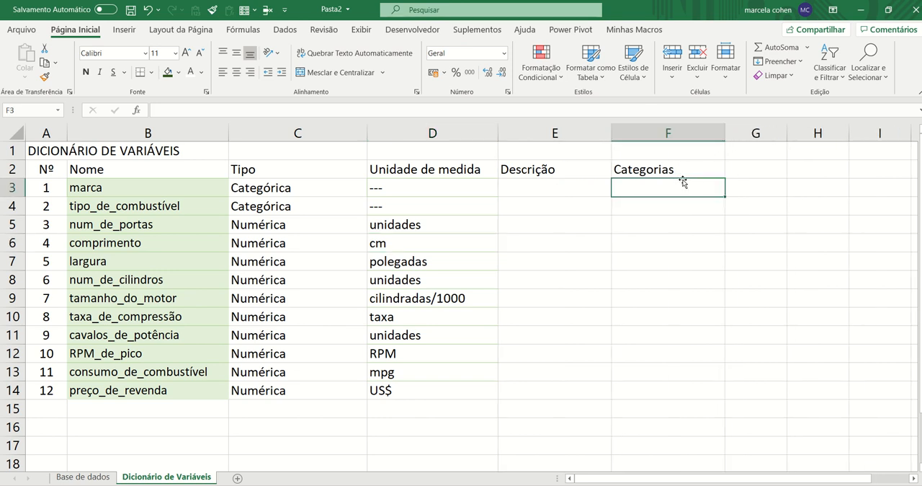
Check the brands listed in the marca column of the Base de dados sheet
{"action": "key", "text": "ctrl+Page_Up"}
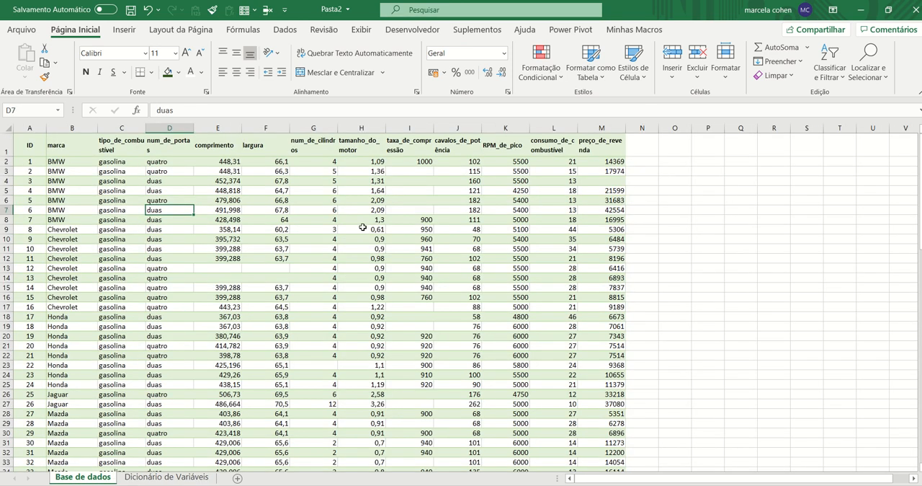
{"action": "left_click", "coordinate": [71, 190]}
{"action": "left_click", "coordinate": [69, 259]}
{"action": "left_click", "coordinate": [69, 366]}
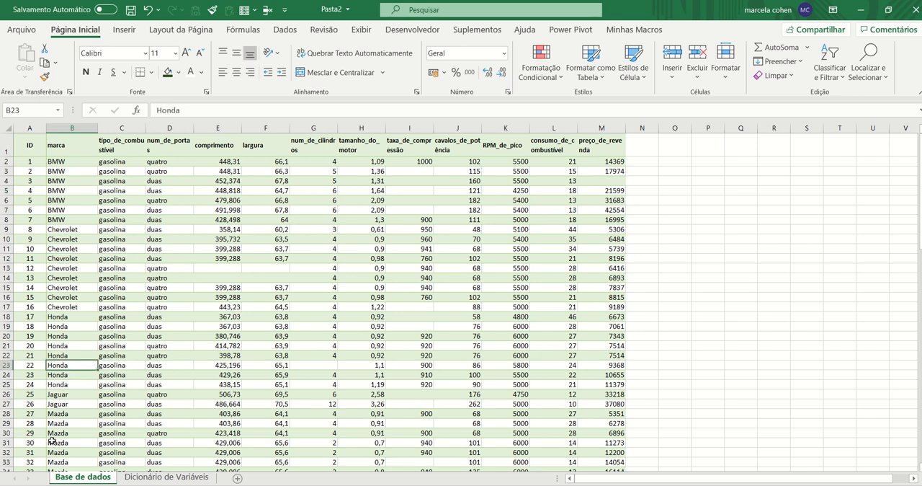
{"action": "left_click", "coordinate": [166, 476]}
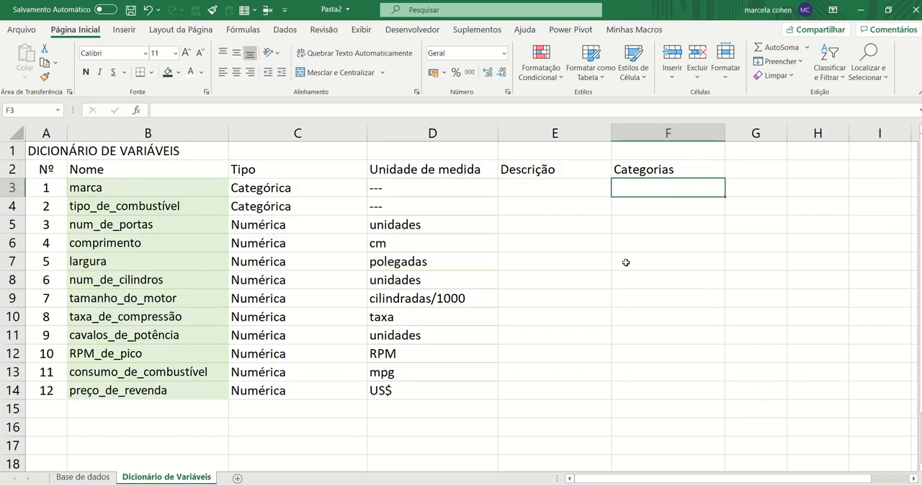
Check which fuel types occur in the tipo_de_combustível column of the Base de dados sheet
{"action": "key", "text": "Down"}
{"action": "key", "text": "Left"}
{"action": "key", "text": "Left"}
{"action": "key", "text": "Right"}
{"action": "key", "text": "Right"}
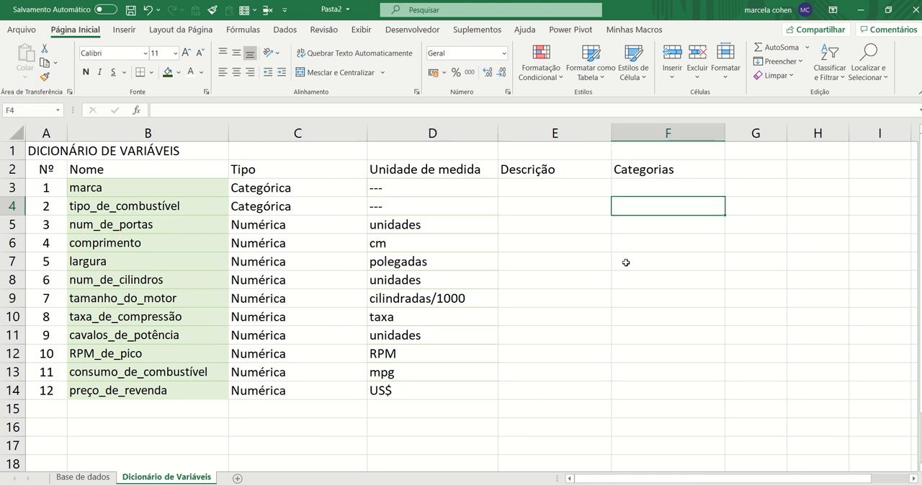
{"action": "key", "text": "ctrl+Page_Up"}
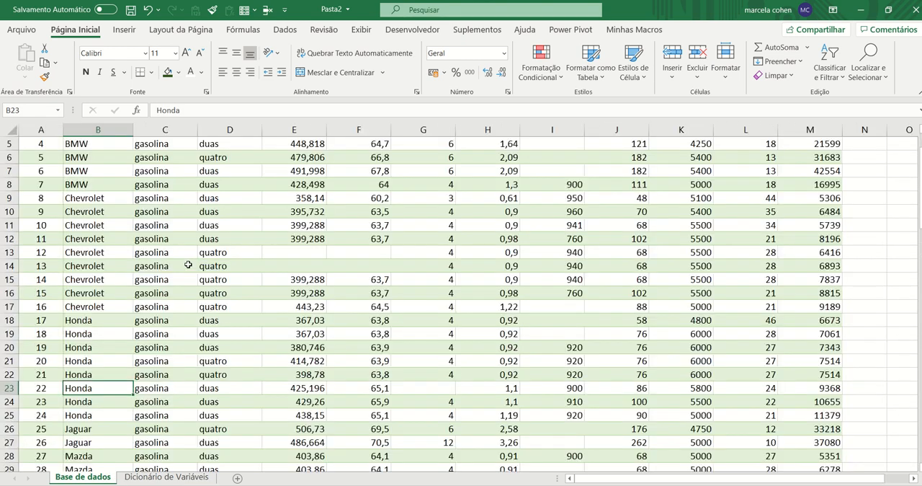
{"action": "scroll", "coordinate": [188, 265], "scroll_direction": "down", "scroll_amount": 8}
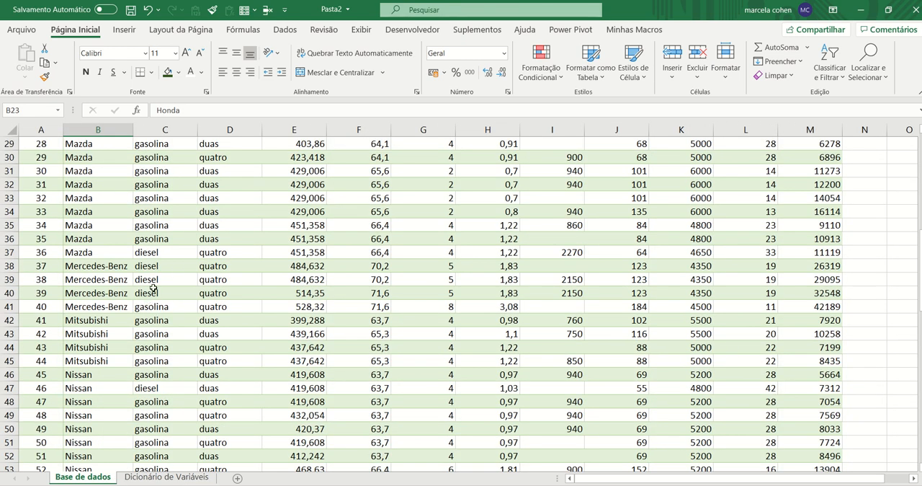
{"action": "key", "text": "ctrl+Page_Down"}
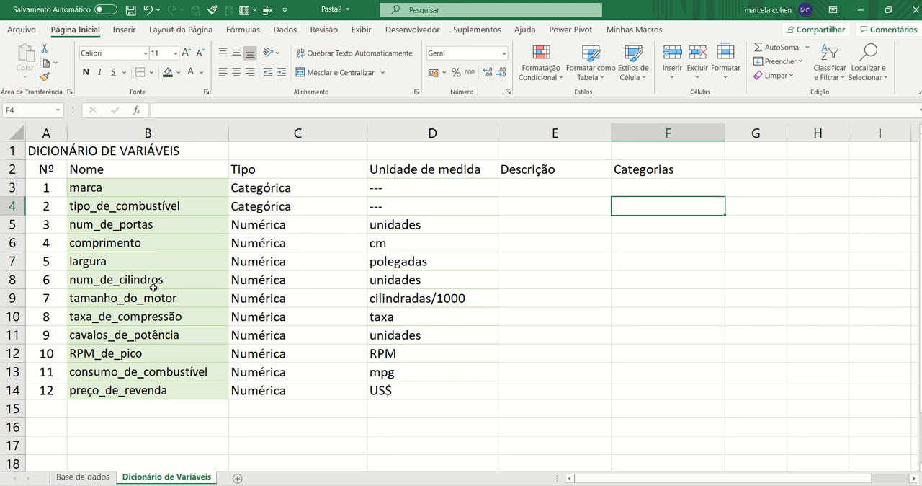
Enter "Gasolina" and "Diesel" on separate lines of the Categorias cell for tipo_de_combustível
{"action": "type", "text": "Gasolina"}
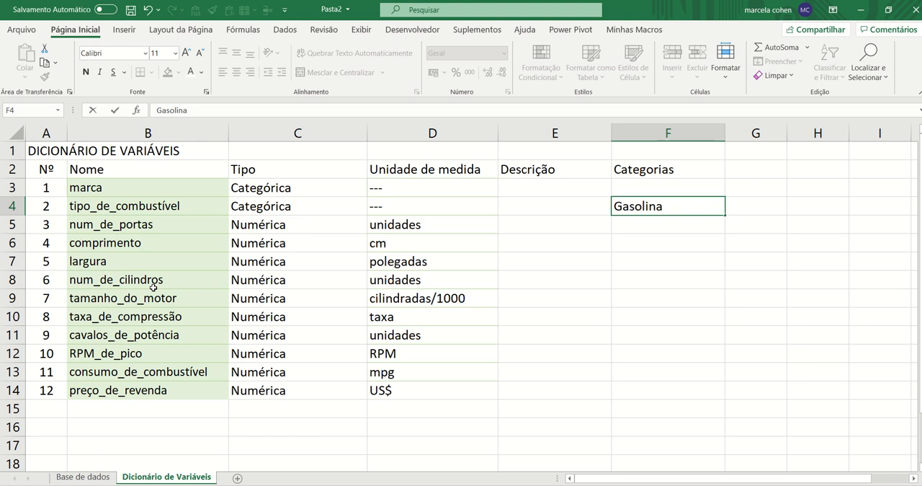
{"action": "key", "text": "alt+Return"}
{"action": "type", "text": "Diesel"}
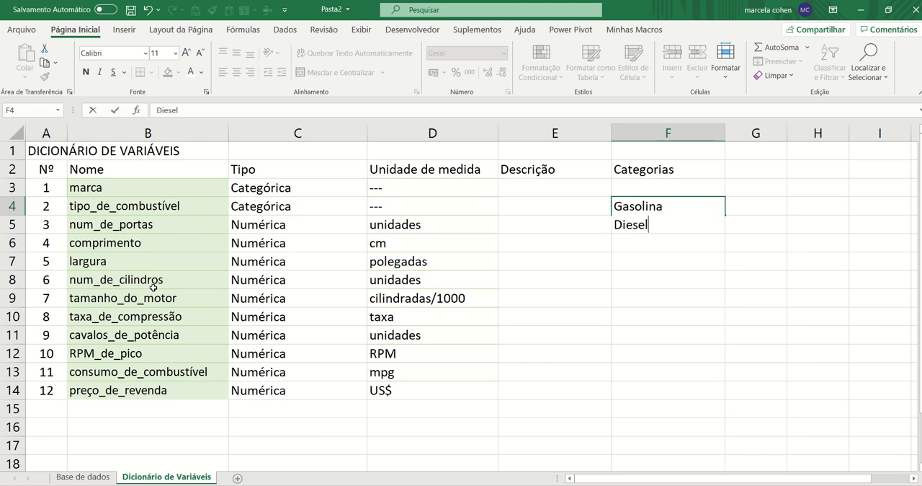
{"action": "key", "text": "Return"}
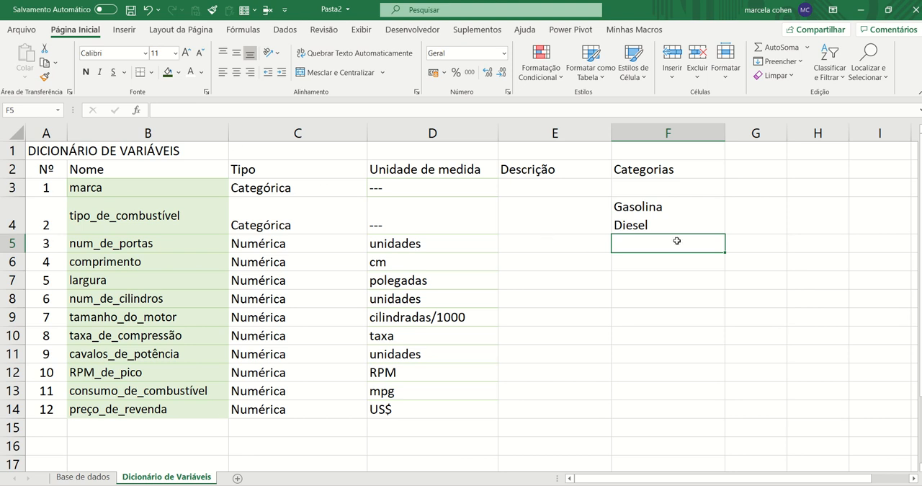
Copy the "---" placeholder from tipo_de_combustível's unit into the Categorias cells from num_de_portas down to preço_de_revenda
{"action": "left_click", "coordinate": [418, 219]}
{"action": "key", "text": "ctrl+c"}
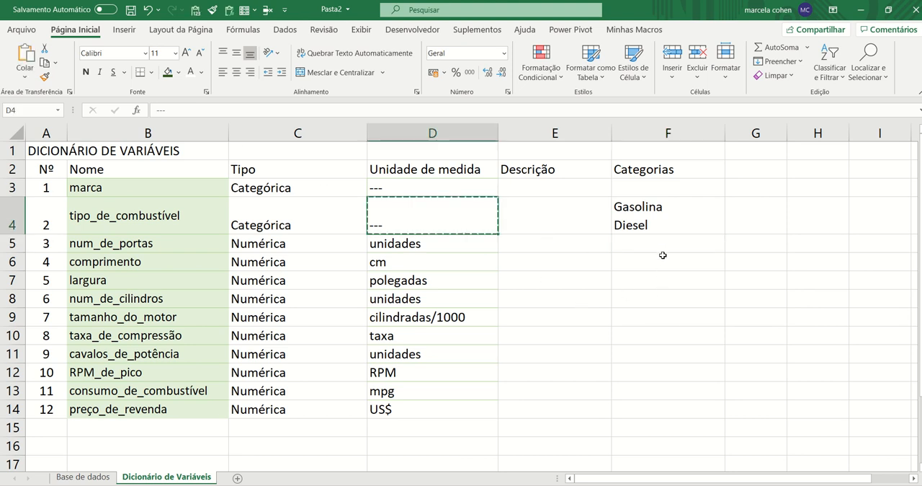
{"action": "left_click_drag", "start_coordinate": [663, 245], "coordinate": [663, 404]}
{"action": "key", "text": "ctrl+v"}
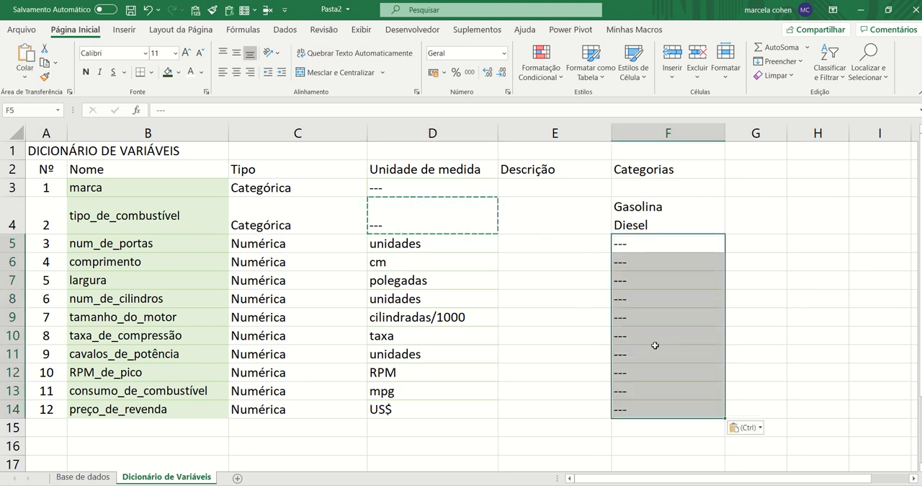
Enter the descriptions "Marca do carro" for marca and "Tipo de combustível" for tipo_de_combustível
{"action": "left_click", "coordinate": [653, 188]}
{"action": "left_click", "coordinate": [544, 185]}
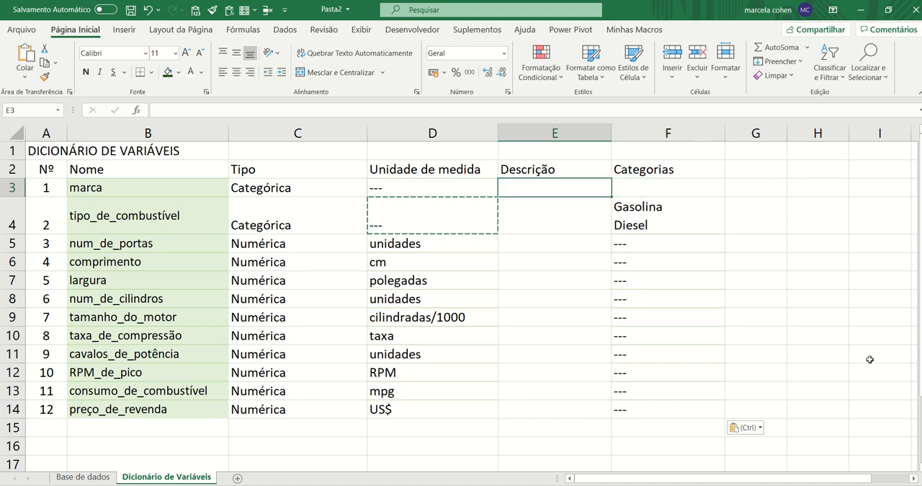
{"action": "type", "text": "Marca do c"}
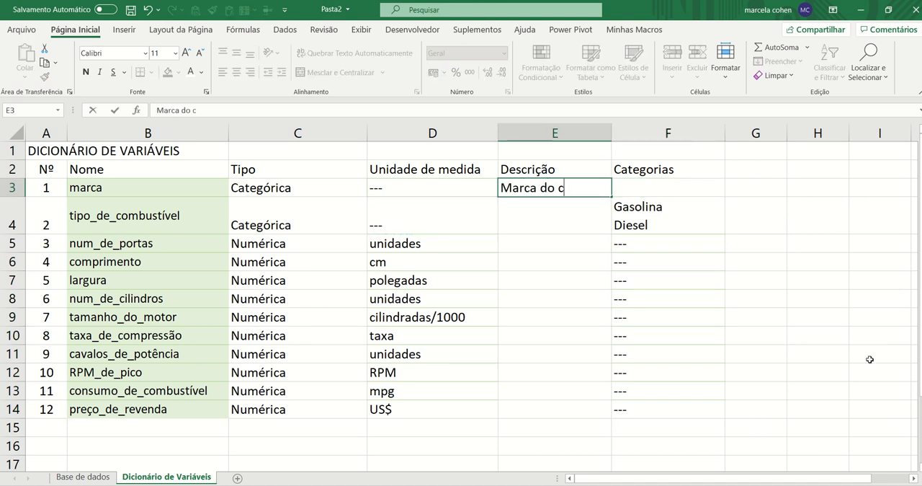
{"action": "type", "text": "arro"}
{"action": "key", "text": "Return"}
{"action": "type", "text": "Tip"}
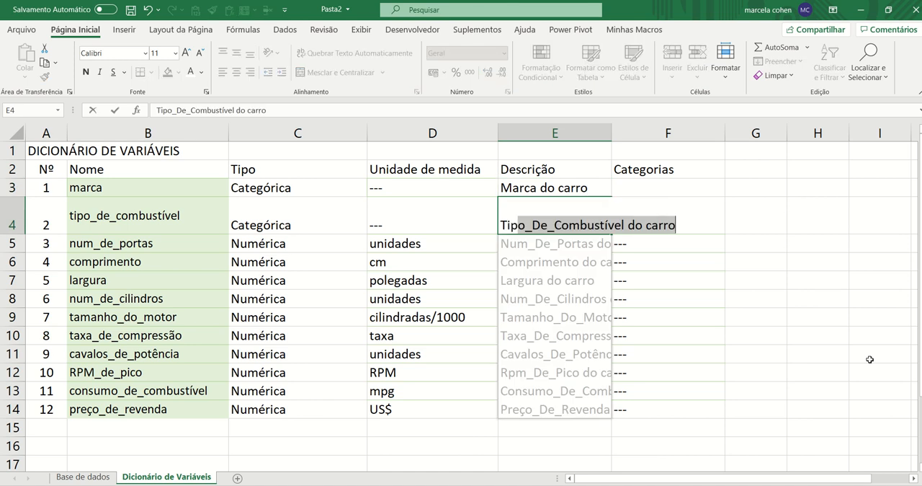
{"action": "type", "text": "o de C"}
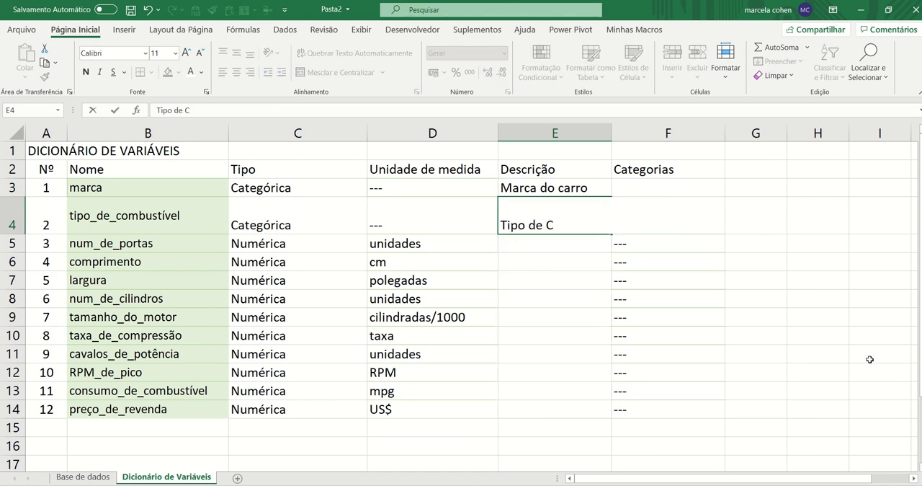
{"action": "type", "text": "ombust"}
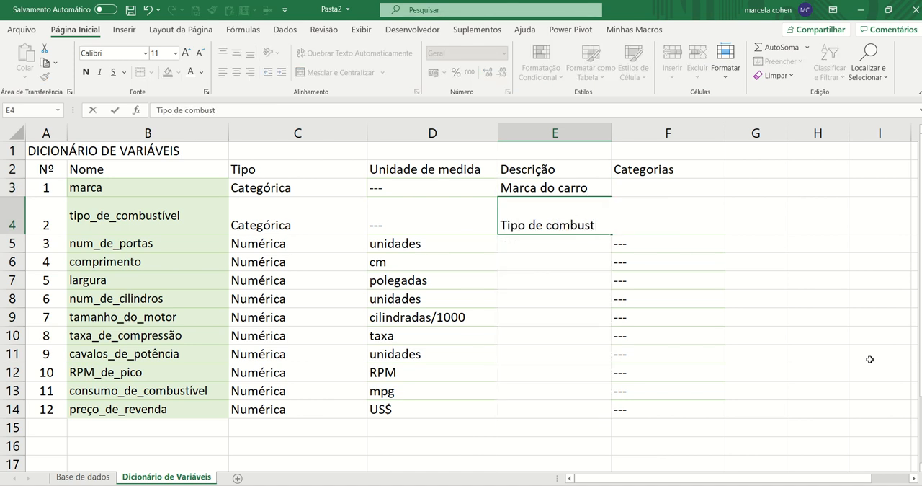
{"action": "type", "text": "ível"}
{"action": "key", "text": "Return"}
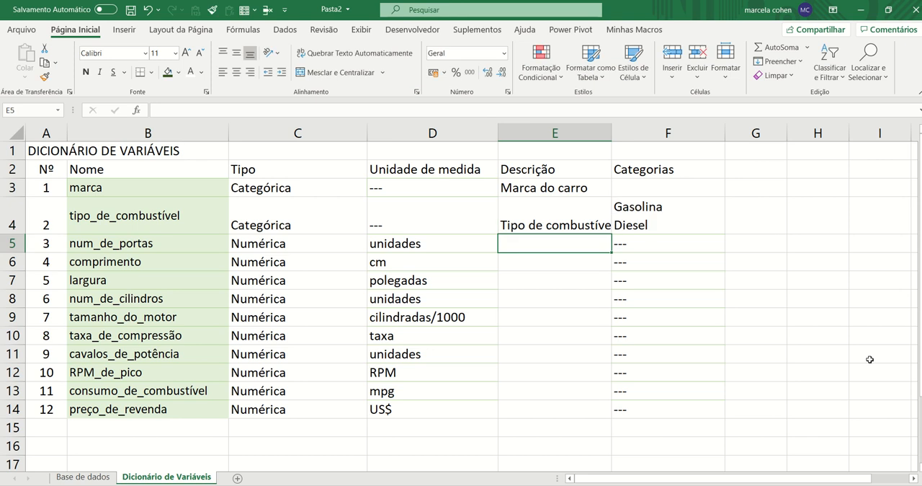
Enter the descriptions "Número de portas" and "Comprimento do carro", and accept the suggested Flash Fill for the remaining variables
{"action": "type", "text": "Nú"}
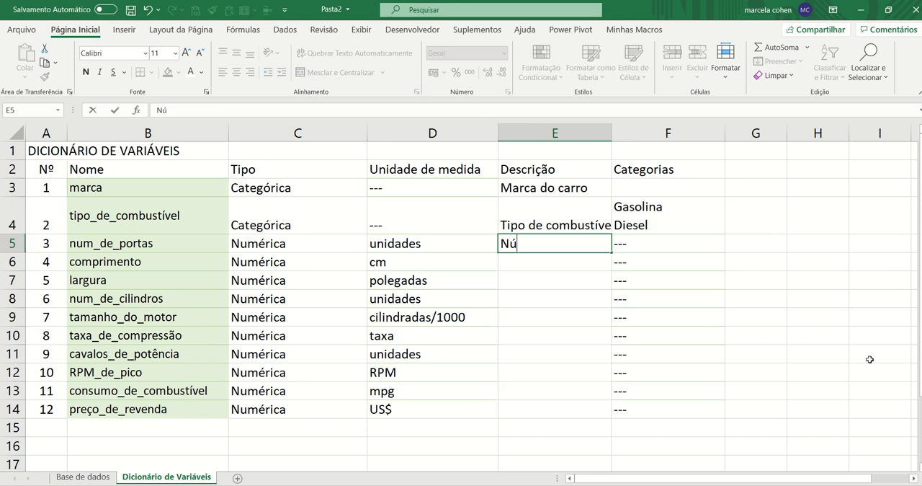
{"action": "type", "text": "mero de"}
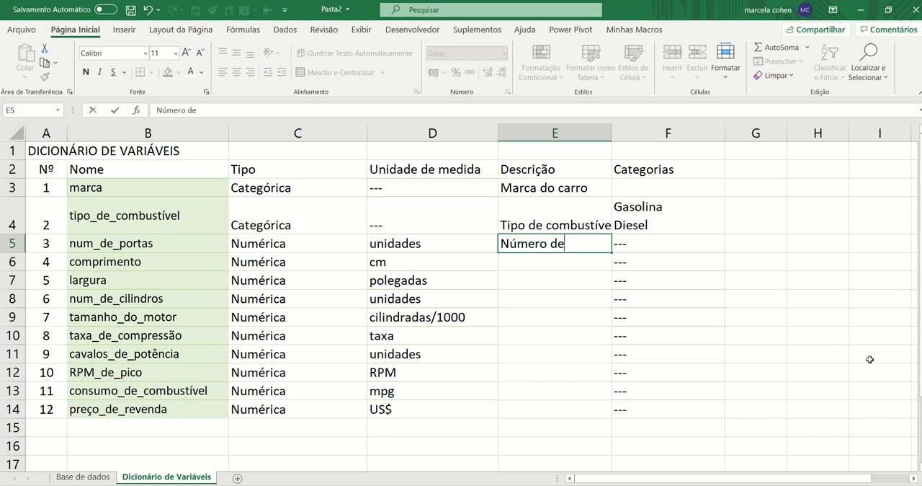
{"action": "type", "text": " portas"}
{"action": "key", "text": "Return"}
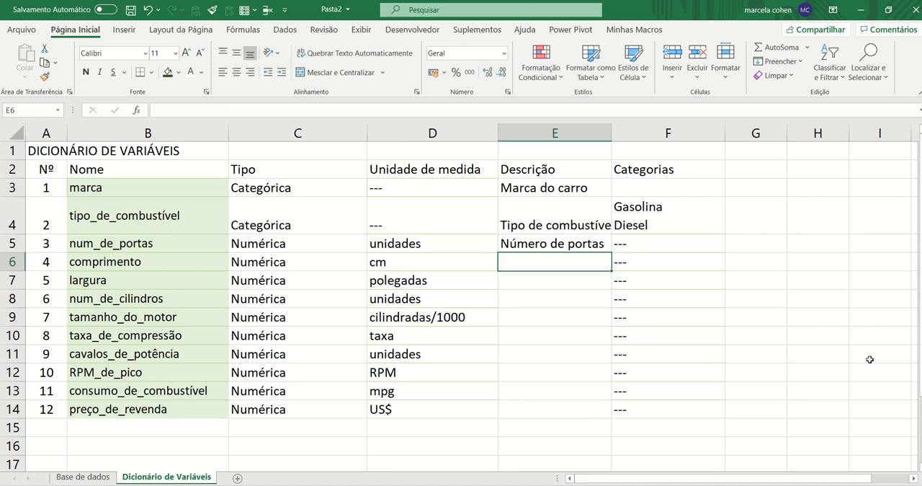
{"action": "type", "text": "Comprimento do carro"}
{"action": "key", "text": "Return"}
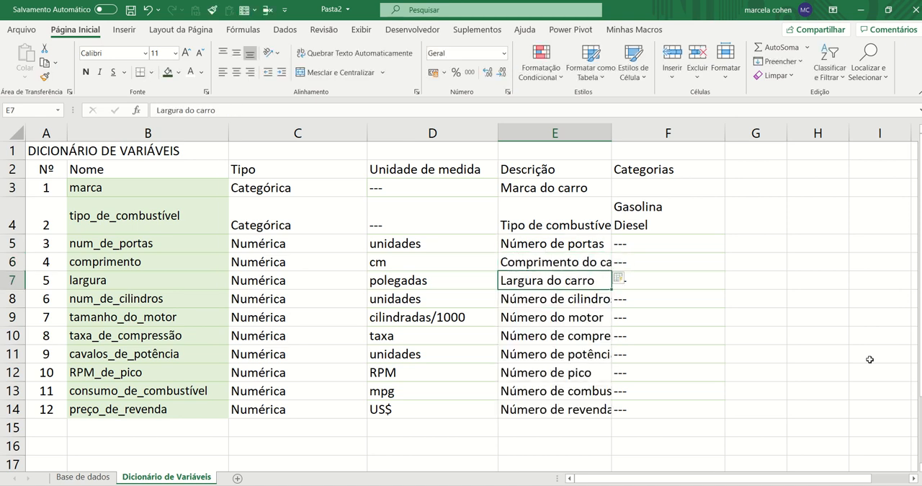
Fit the Descrição column to its contents and correct the tamanho_do_motor description to "Tamanho do motor"
{"action": "double_click", "coordinate": [610, 133]}
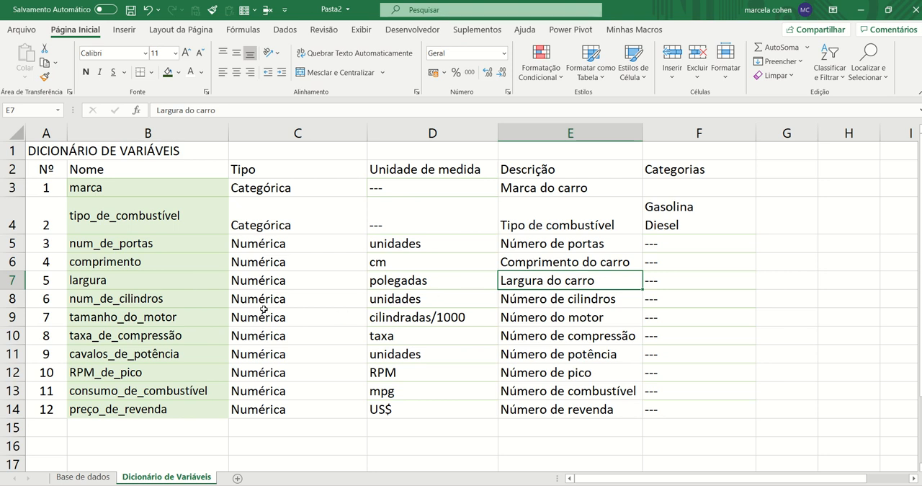
{"action": "left_click", "coordinate": [569, 301]}
{"action": "left_click", "coordinate": [186, 318]}
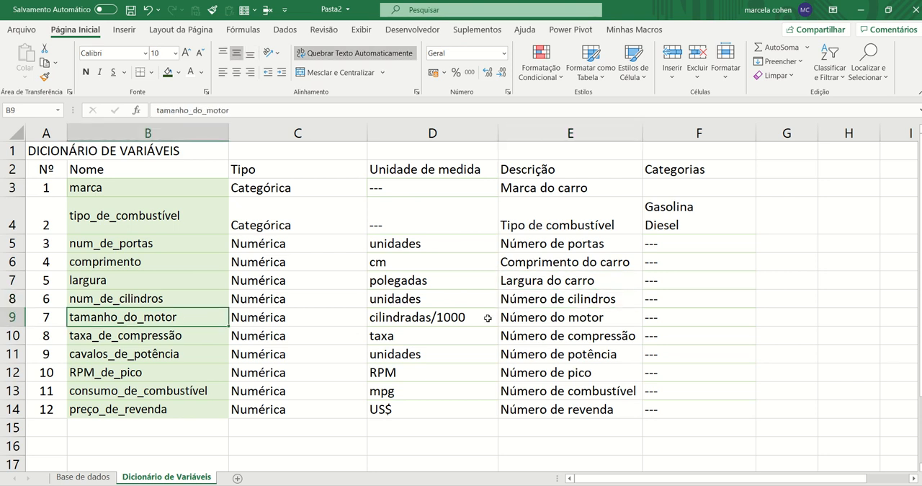
{"action": "left_click", "coordinate": [540, 317]}
{"action": "type", "text": "Ta"}
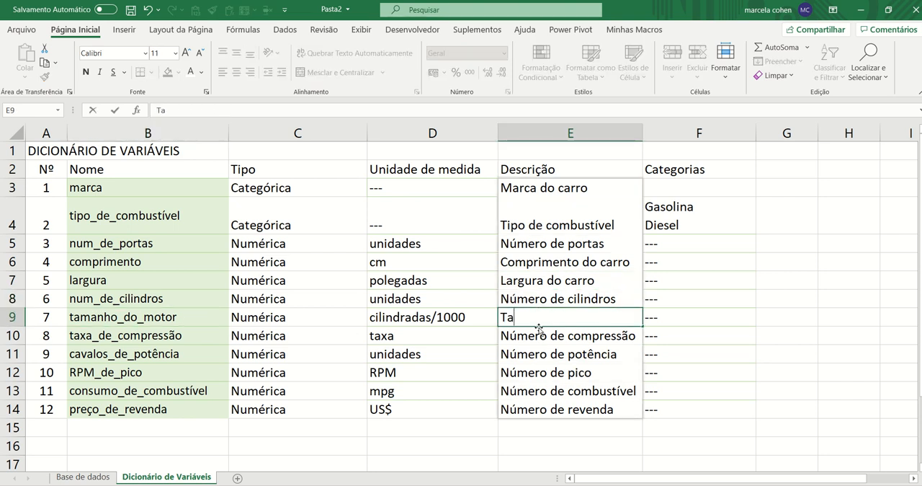
{"action": "type", "text": "mango do"}
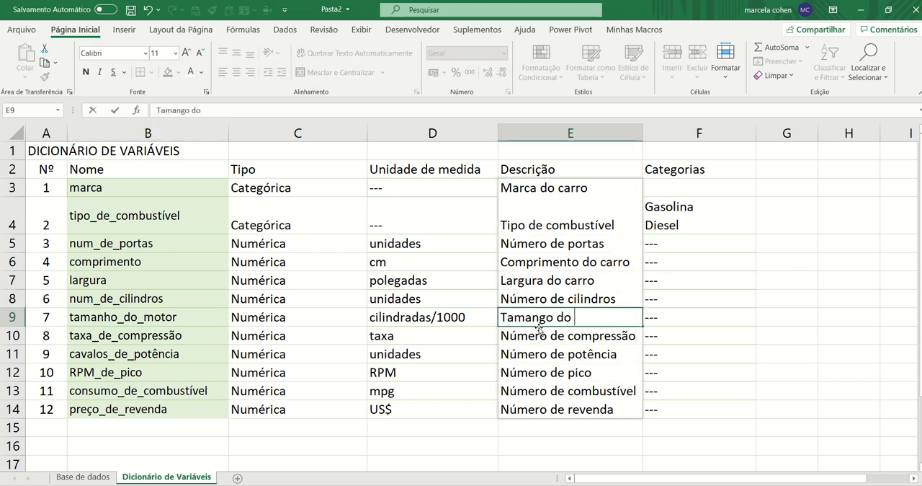
{"action": "key", "text": "BackSpace"}
{"action": "key", "text": "BackSpace"}
{"action": "key", "text": "BackSpace"}
{"action": "key", "text": "BackSpace"}
{"action": "key", "text": "BackSpace"}
{"action": "key", "text": "BackSpace"}
{"action": "type", "text": "ho do"}
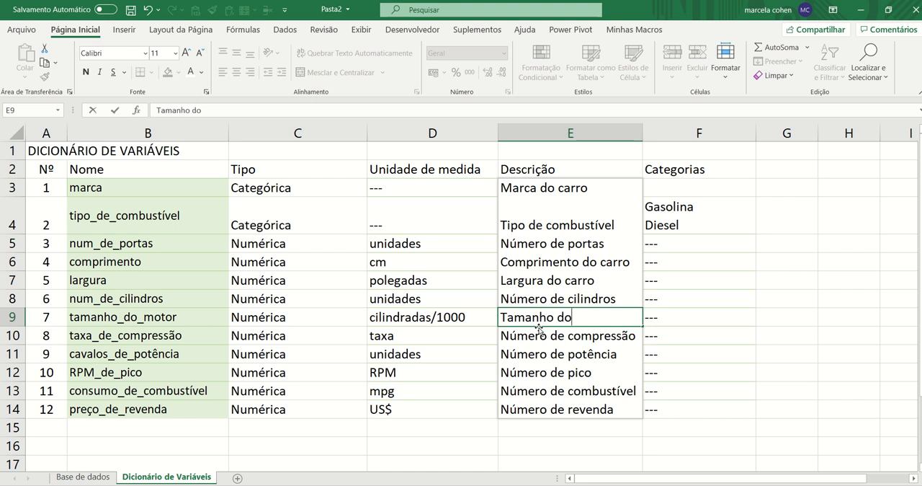
{"action": "type", "text": " motor"}
{"action": "key", "text": "BackSpace"}
{"action": "type", "text": "or"}
{"action": "key", "text": "Return"}
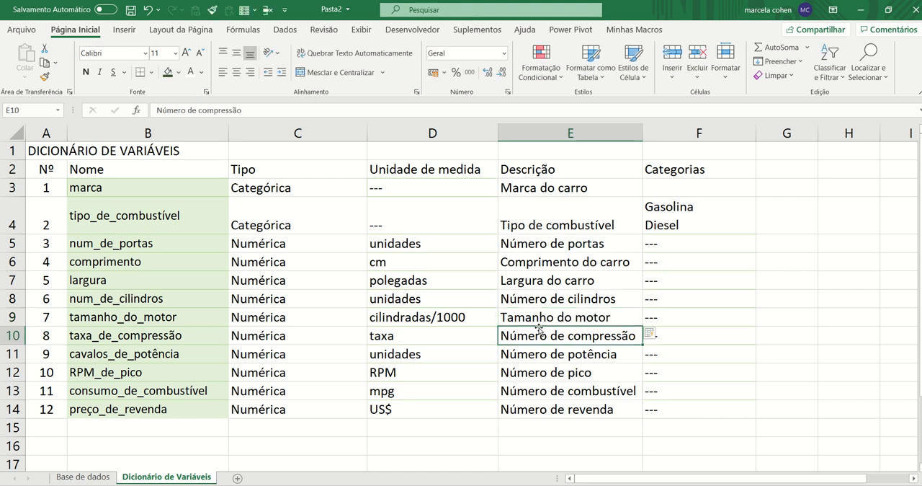
Correct the description of taxa_de_compressão to "Taxa de compressão"
{"action": "type", "text": "Taxa de com"}
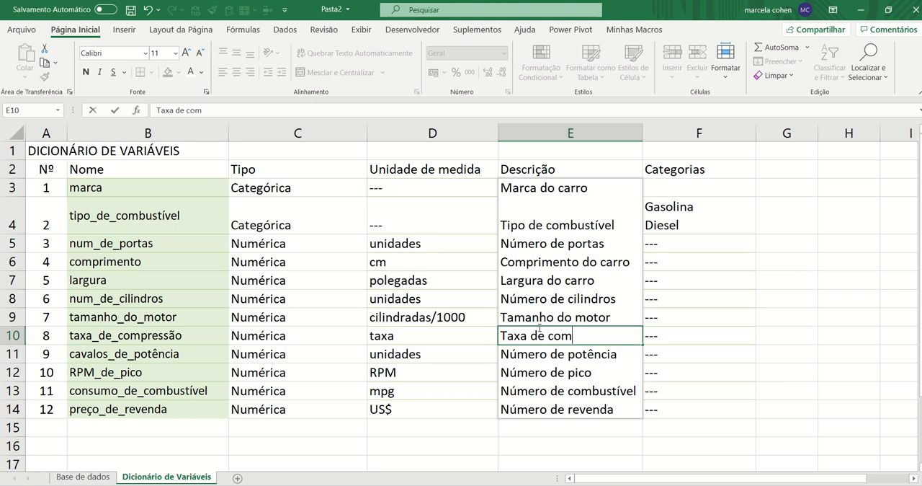
{"action": "type", "text": "pressão"}
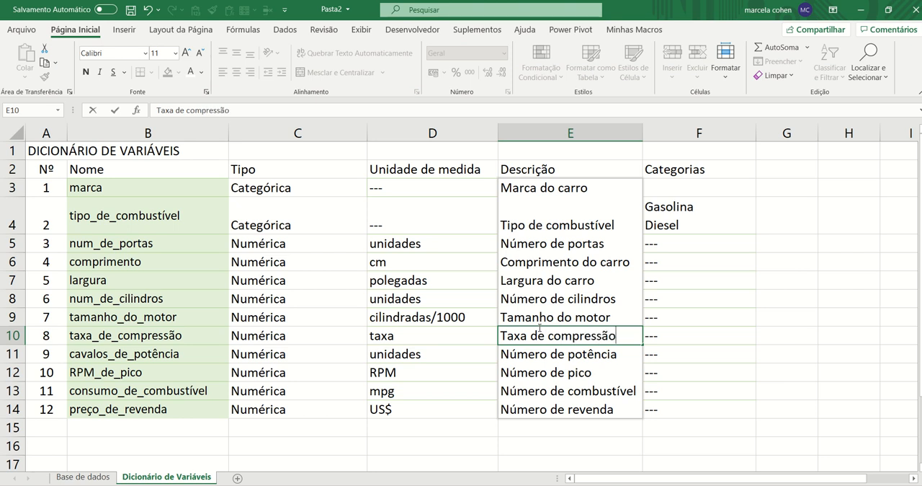
{"action": "key", "text": "Return"}
{"action": "key", "text": "Return"}
Replace the word "Número" in the cavalos_de_potência description so it reads "Cavalos de potência"
{"action": "key", "text": "Up"}
{"action": "key", "text": "F2"}
{"action": "key", "text": "Home"}
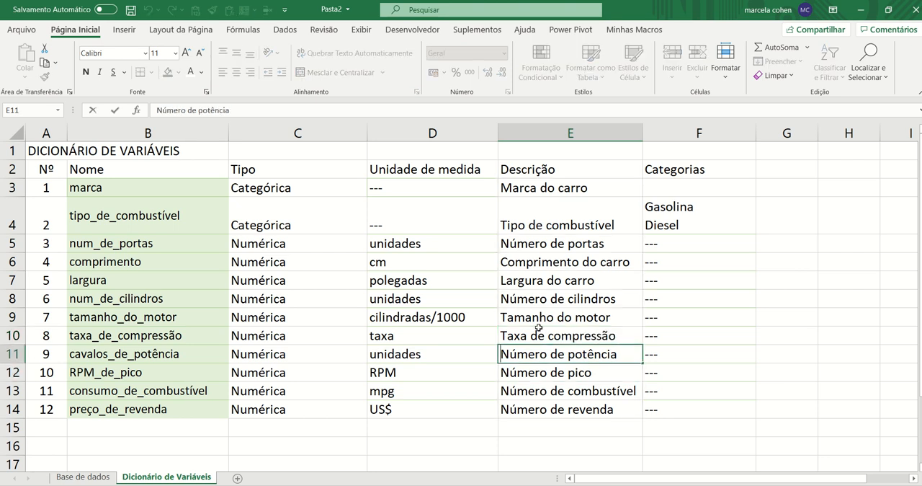
{"action": "key", "text": "shift+Right"}
{"action": "key", "text": "shift+Right"}
{"action": "key", "text": "shift+Right"}
{"action": "key", "text": "shift+Right"}
{"action": "key", "text": "shift+Right"}
{"action": "key", "text": "shift+Right"}
{"action": "type", "text": "Cavalos"}
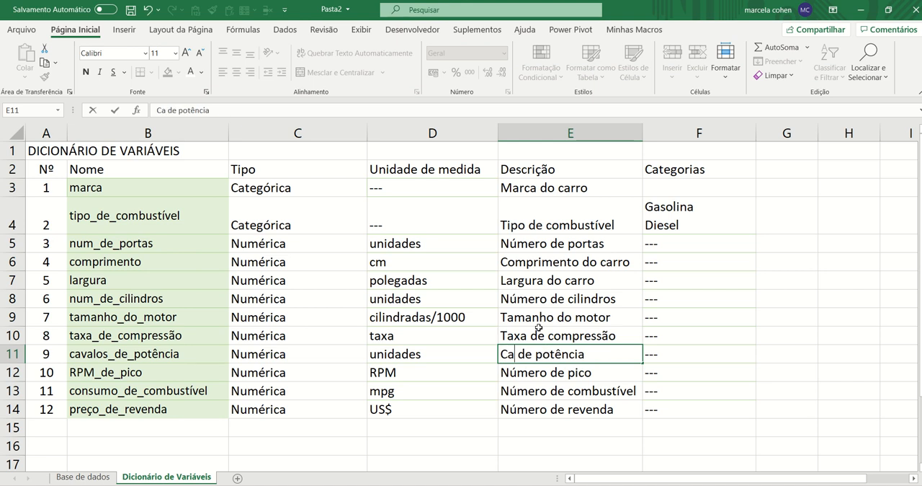
{"action": "key", "text": "Return"}
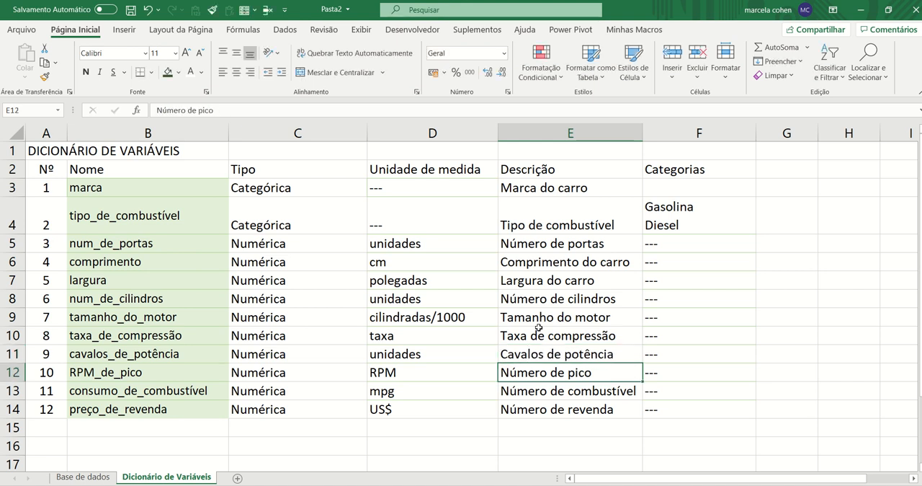
Correct the description of RPM_de_pico to "RPM de pico"
{"action": "type", "text": "RPM de "}
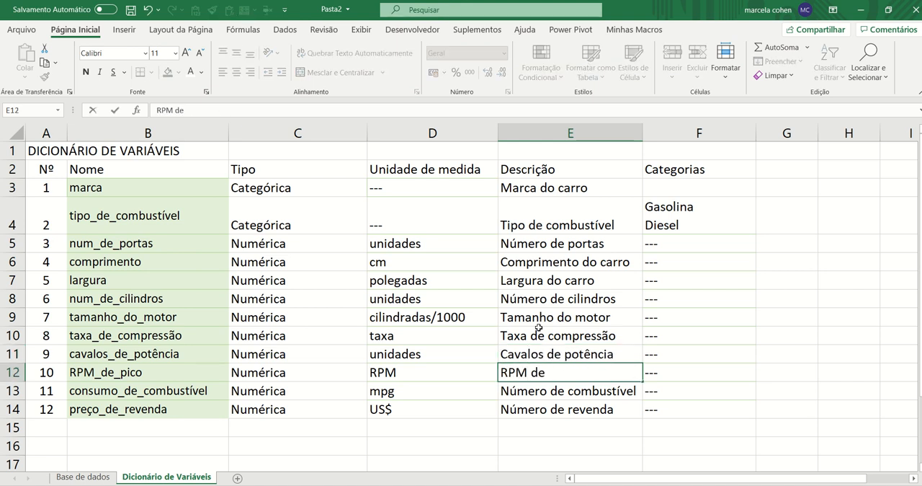
{"action": "type", "text": "pico"}
{"action": "key", "text": "Return"}
Replace the word "Número" in the consumo_de_combustível description so it reads "Consumo de combustível"
{"action": "key", "text": "F2"}
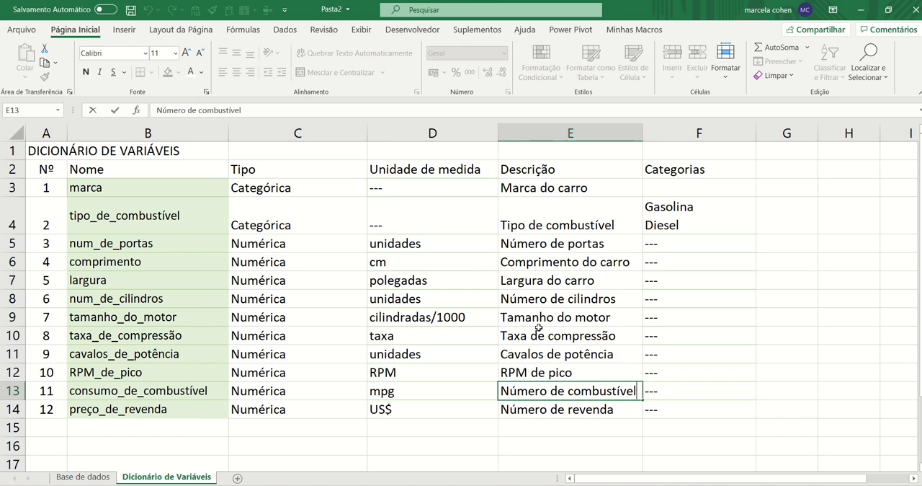
{"action": "key", "text": "Home"}
{"action": "key", "text": "shift+Right"}
{"action": "key", "text": "shift+Right"}
{"action": "key", "text": "shift+Right"}
{"action": "key", "text": "shift+Right"}
{"action": "key", "text": "shift+Right"}
{"action": "key", "text": "shift+Right"}
{"action": "key", "text": "shift+Right"}
{"action": "key", "text": "shift+Left"}
{"action": "key", "text": "shift+Left"}
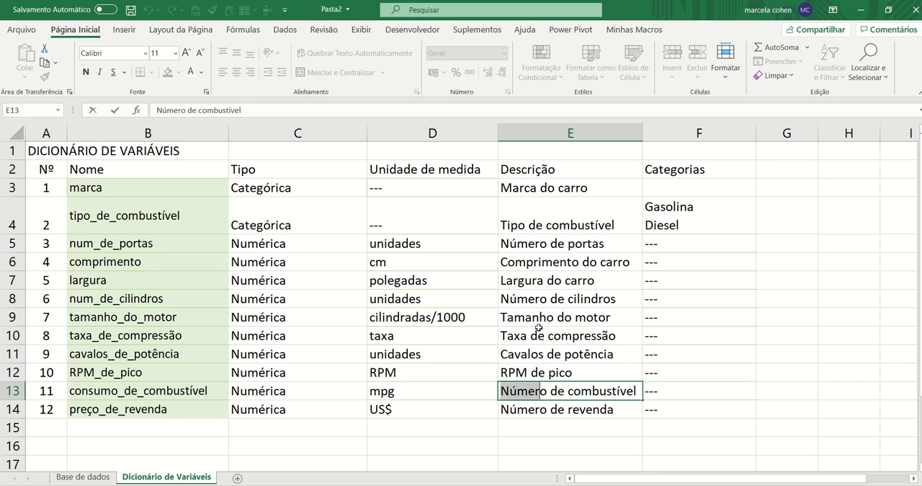
{"action": "key", "text": "shift+Right"}
{"action": "type", "text": "Consumo"}
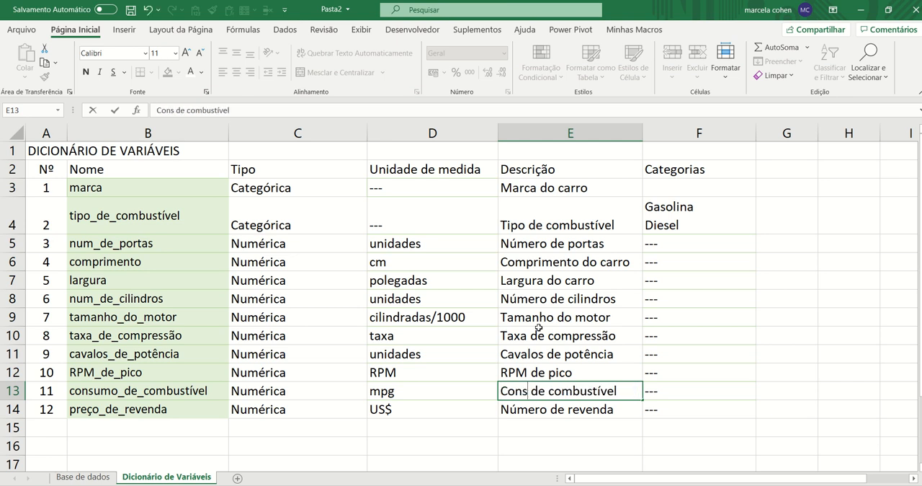
{"action": "key", "text": "BackSpace"}
{"action": "type", "text": "o"}
{"action": "key", "text": "Return"}
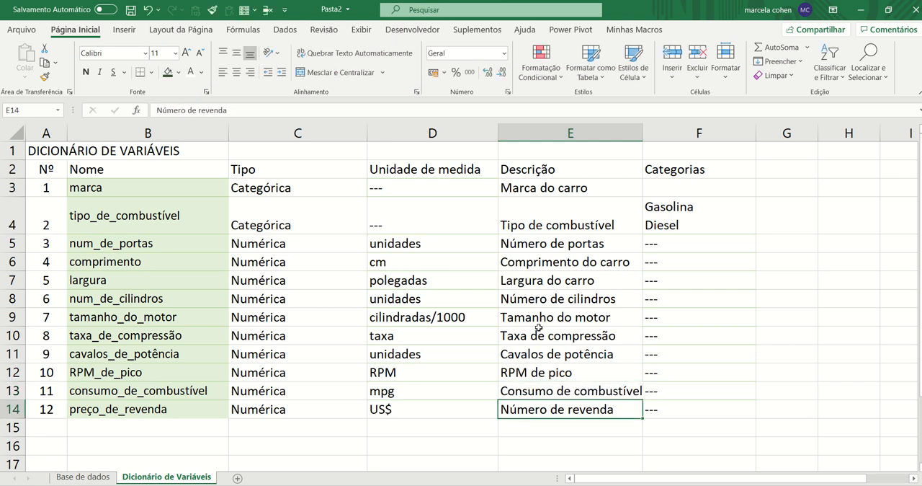
Correct the description of preço_de_revenda to "Preço de revenda"
{"action": "type", "text": "Preço d"}
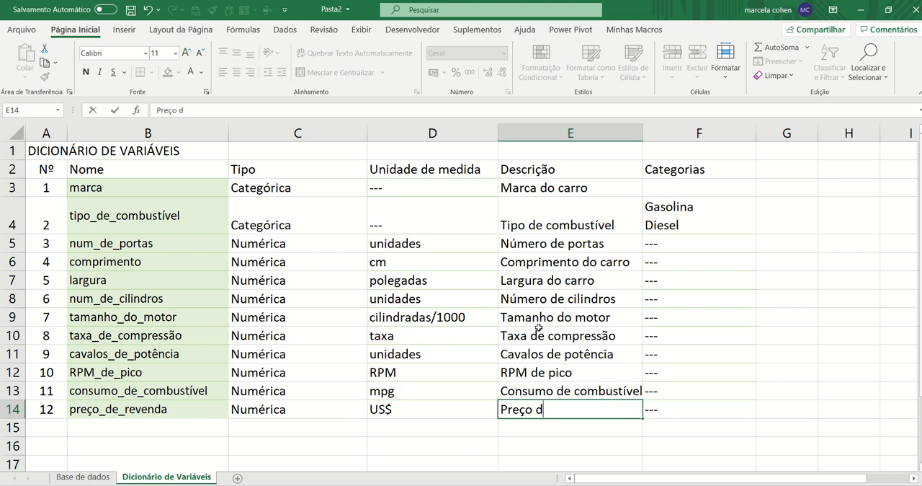
{"action": "type", "text": "e revenda"}
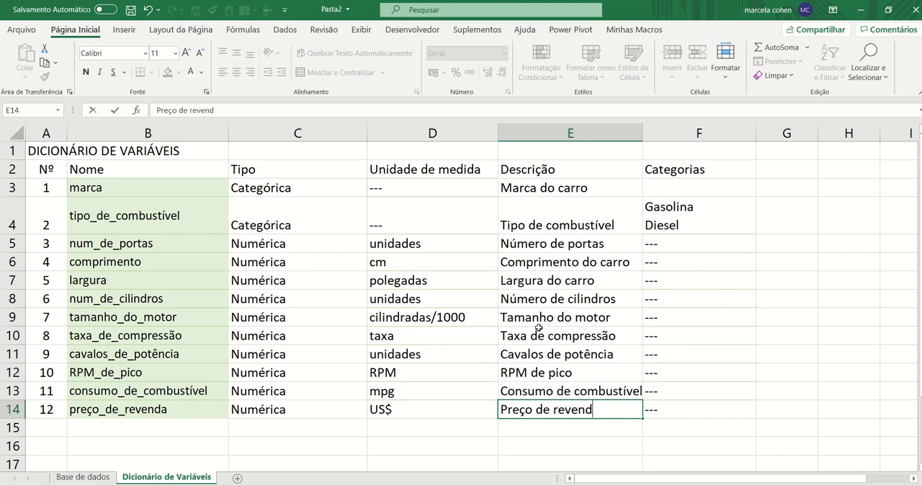
{"action": "key", "text": "Return"}
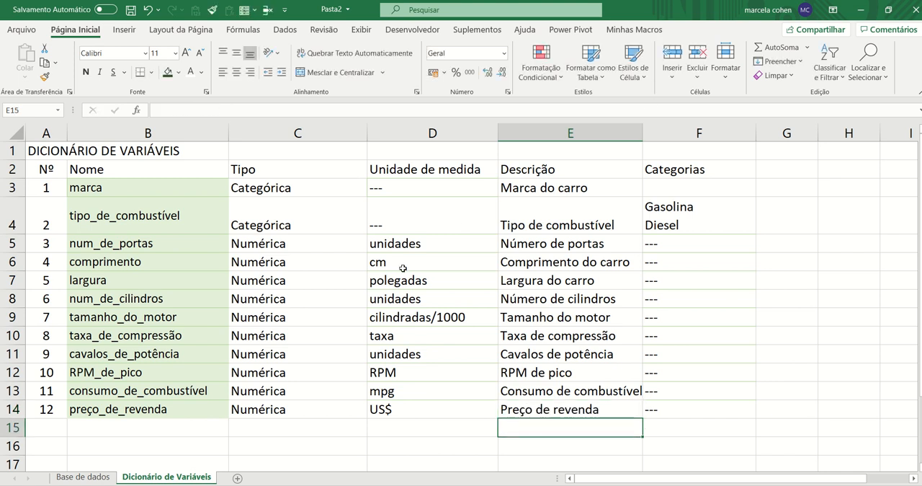
{"action": "left_click", "coordinate": [403, 268]}
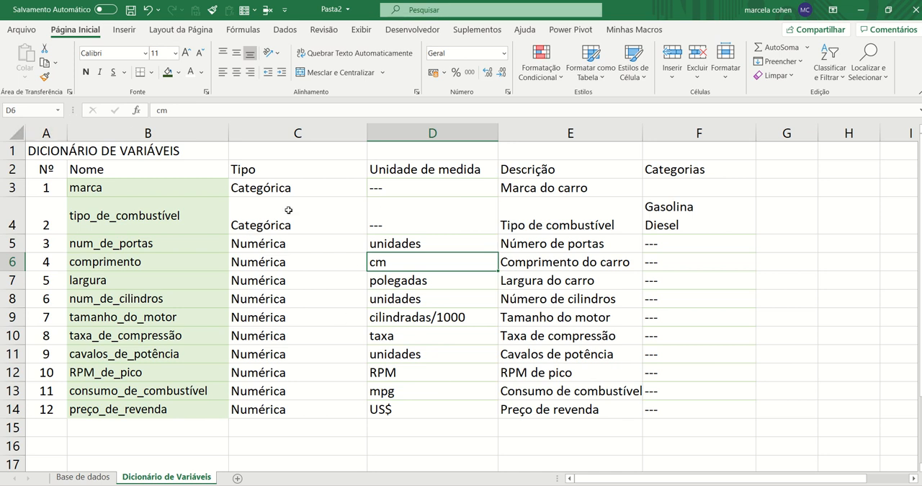
Remove the fill color and all borders from every cell of the Dicionário de Variáveis sheet
{"action": "left_click", "coordinate": [14, 133]}
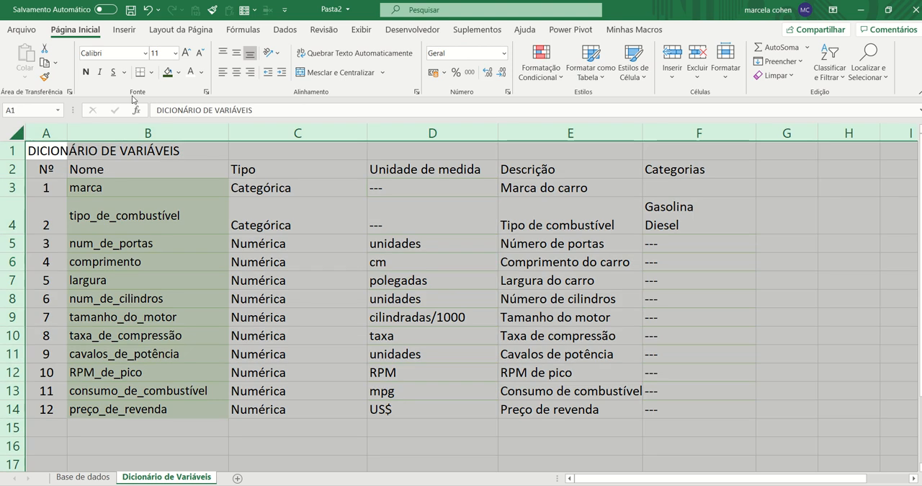
{"action": "left_click", "coordinate": [178, 73]}
{"action": "left_click", "coordinate": [187, 205]}
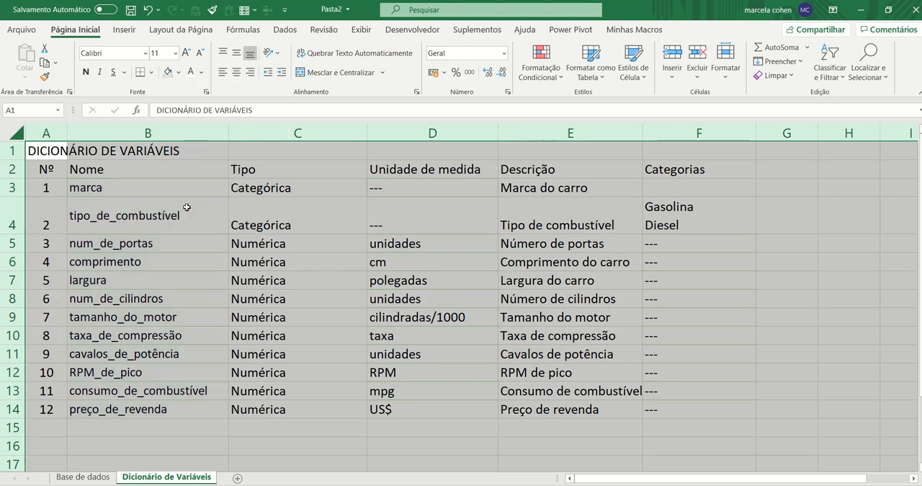
{"action": "left_click", "coordinate": [152, 72]}
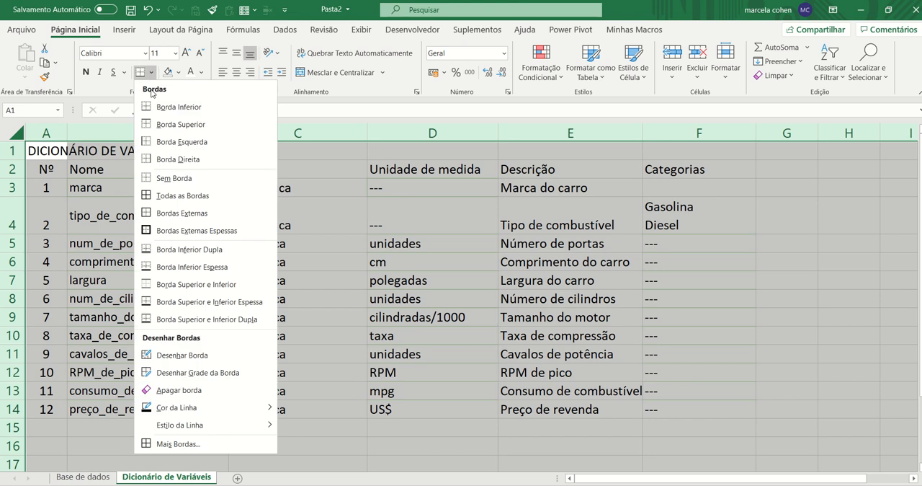
{"action": "left_click", "coordinate": [163, 179]}
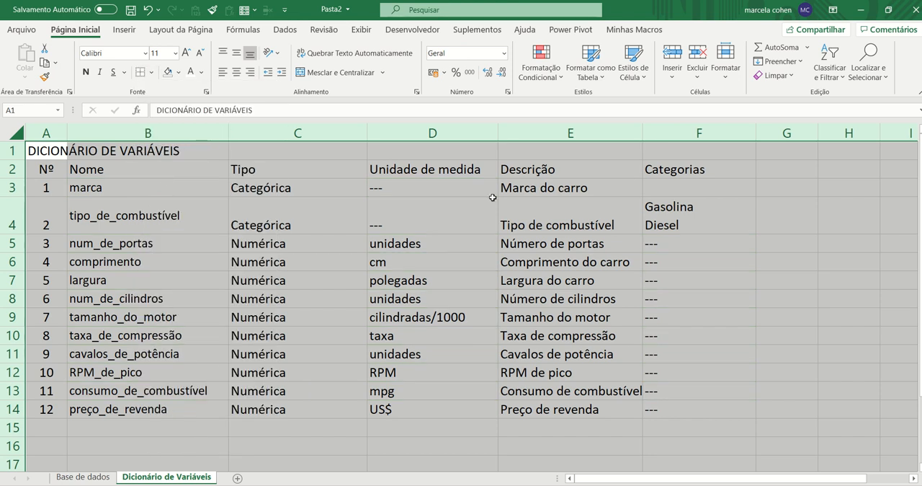
{"action": "left_click", "coordinate": [472, 239]}
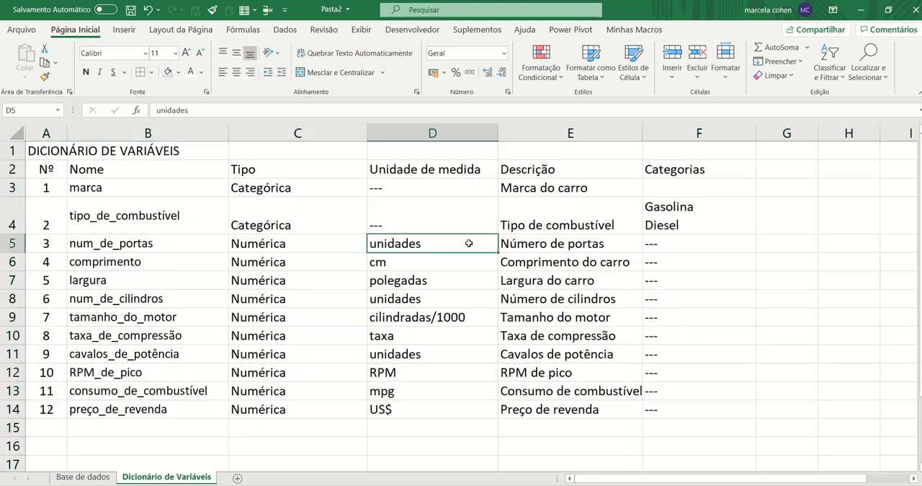
Merge and center the title DICIONÁRIO DE VARIÁVEIS across A1:F1, make it bold and reduce its font size by one step
{"action": "left_click", "coordinate": [54, 149]}
{"action": "left_click_drag", "start_coordinate": [54, 149], "coordinate": [679, 150]}
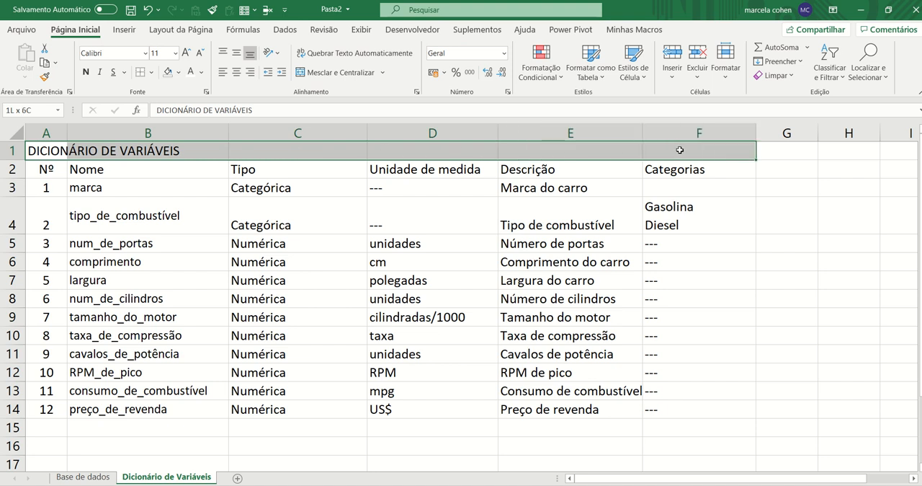
{"action": "left_click", "coordinate": [332, 74]}
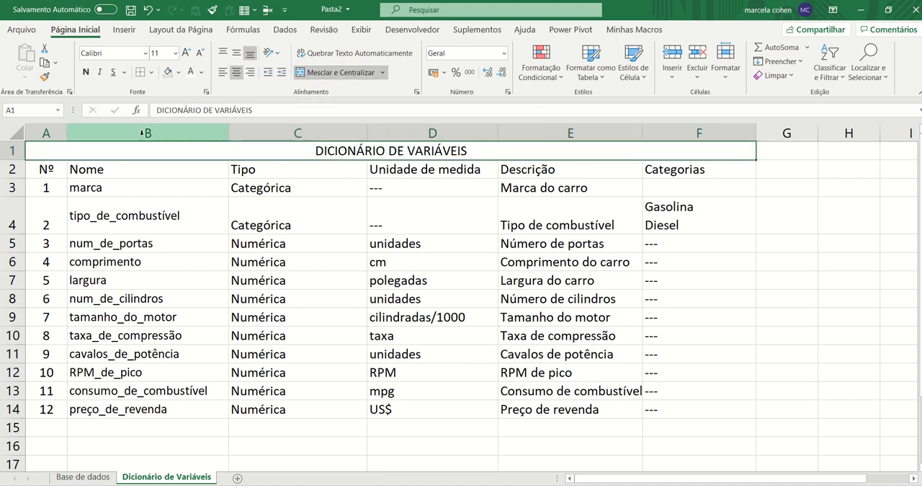
{"action": "key", "text": "ctrl+n"}
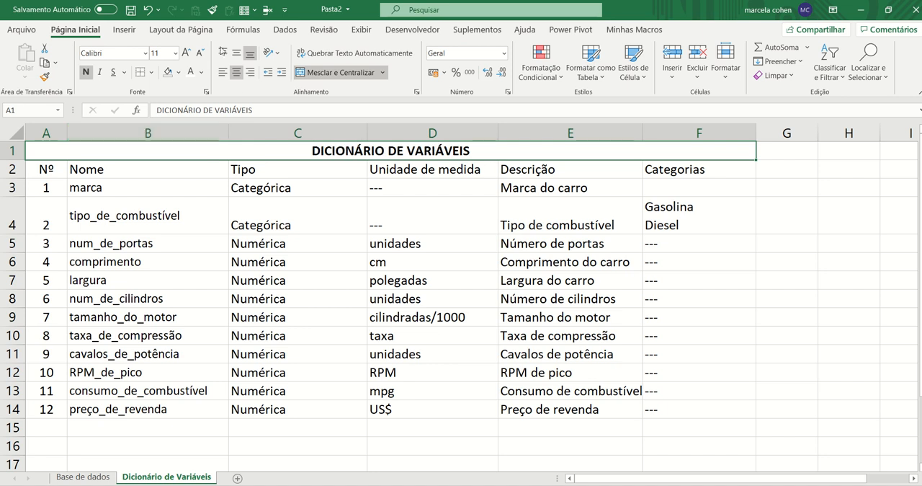
{"action": "left_click", "coordinate": [200, 52]}
Format the header row A2:F2 as centered bold white text on a dark green fill
{"action": "left_click_drag", "start_coordinate": [44, 169], "coordinate": [658, 170]}
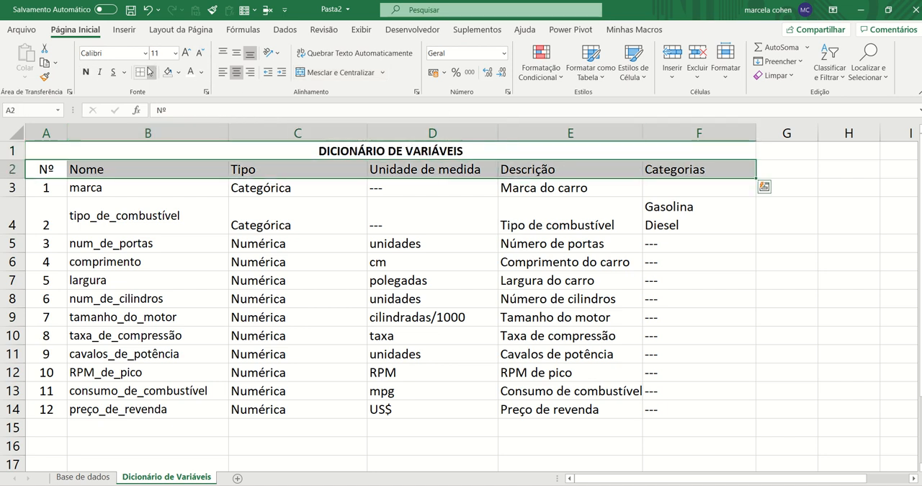
{"action": "left_click", "coordinate": [236, 72]}
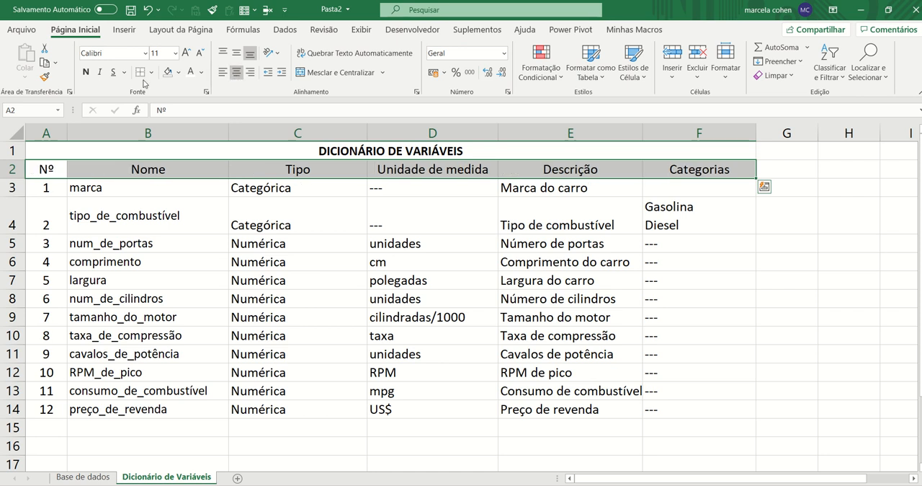
{"action": "left_click", "coordinate": [86, 72]}
{"action": "left_click", "coordinate": [178, 73]}
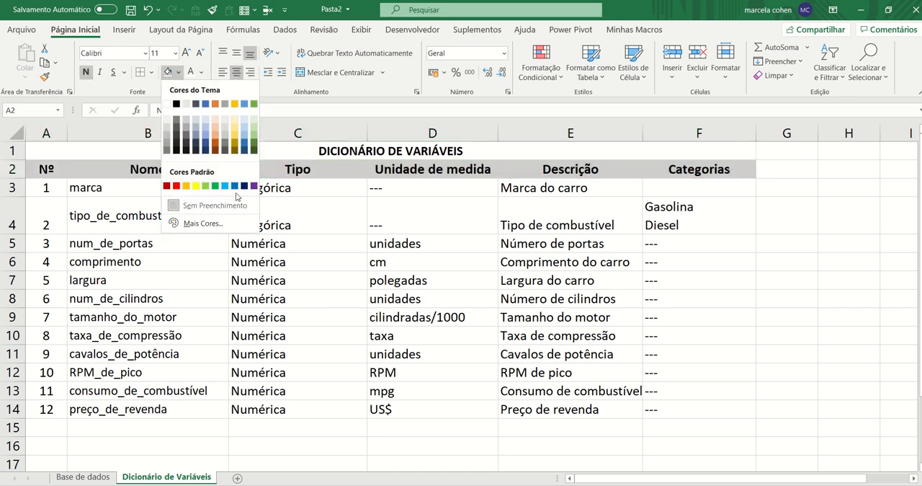
{"action": "left_click", "coordinate": [252, 150]}
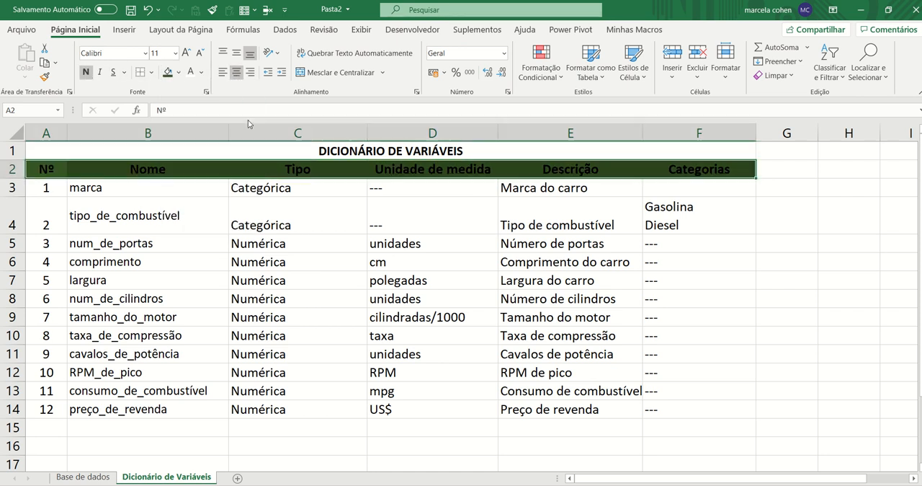
{"action": "left_click", "coordinate": [191, 72]}
{"action": "left_click", "coordinate": [288, 216]}
Apply all borders to the table body A3:F14
{"action": "left_click_drag", "start_coordinate": [48, 187], "coordinate": [650, 408]}
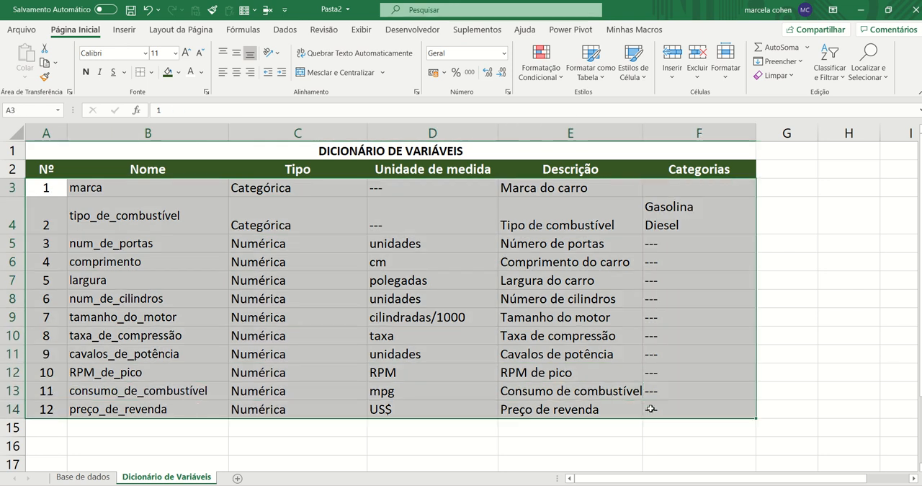
{"action": "left_click", "coordinate": [150, 72]}
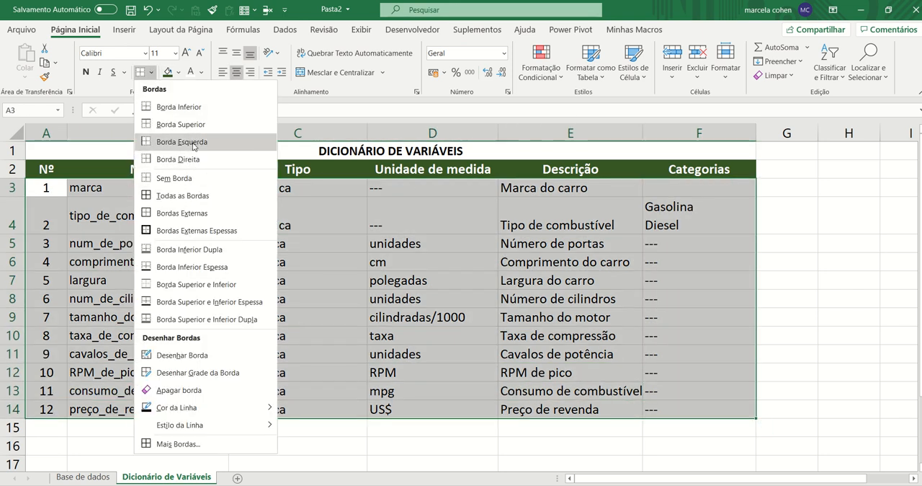
{"action": "left_click", "coordinate": [208, 195]}
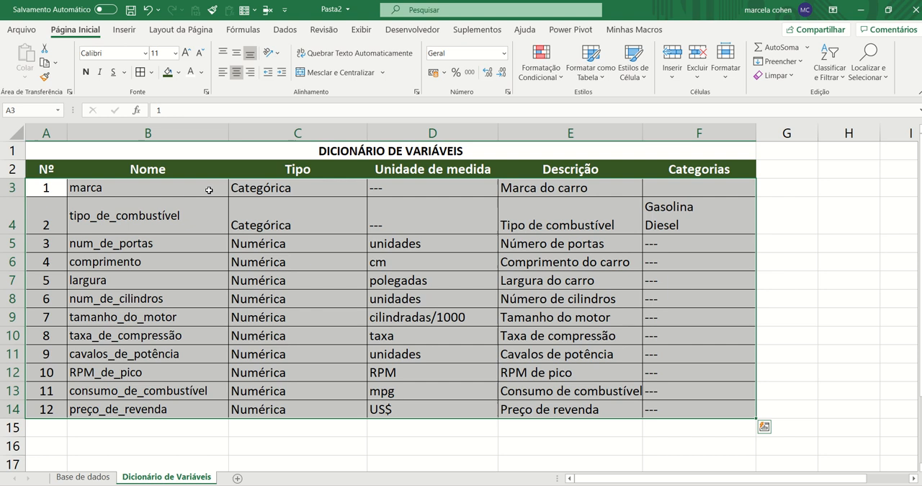
{"action": "left_click", "coordinate": [461, 299]}
Hide the sheet's gridlines and increase the height of row 3, which holds the marca variable
{"action": "scroll", "coordinate": [810, 256], "scroll_direction": "down", "scroll_amount": 2}
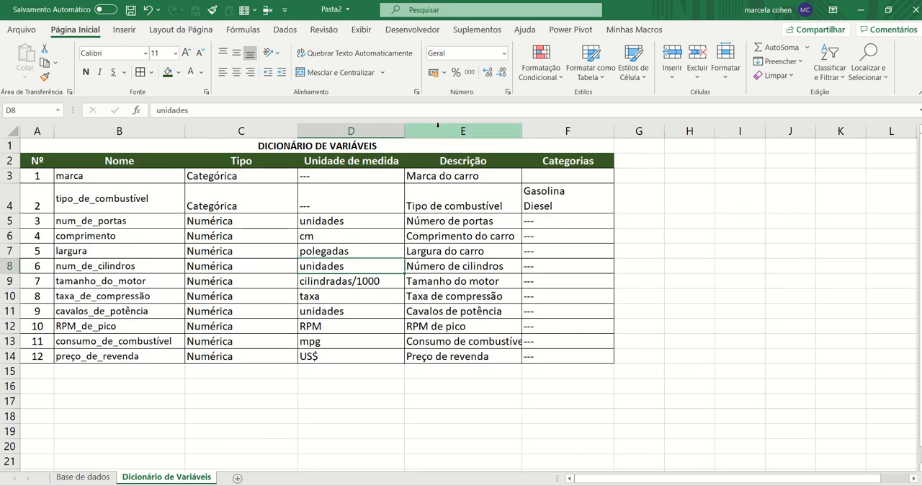
{"action": "left_click", "coordinate": [360, 32]}
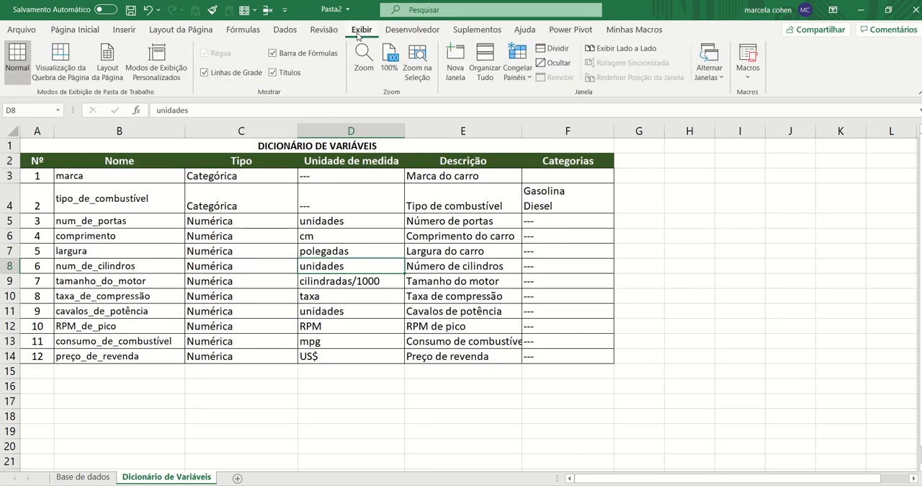
{"action": "left_click", "coordinate": [203, 73]}
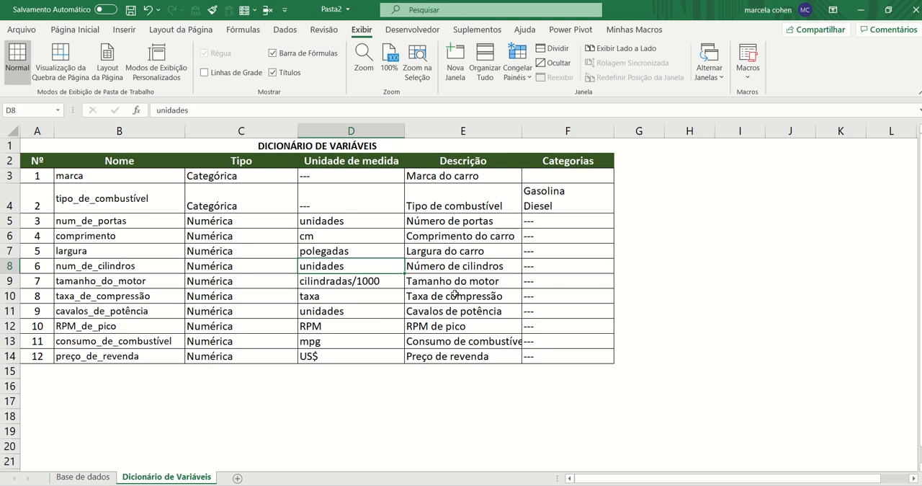
{"action": "left_click", "coordinate": [549, 172]}
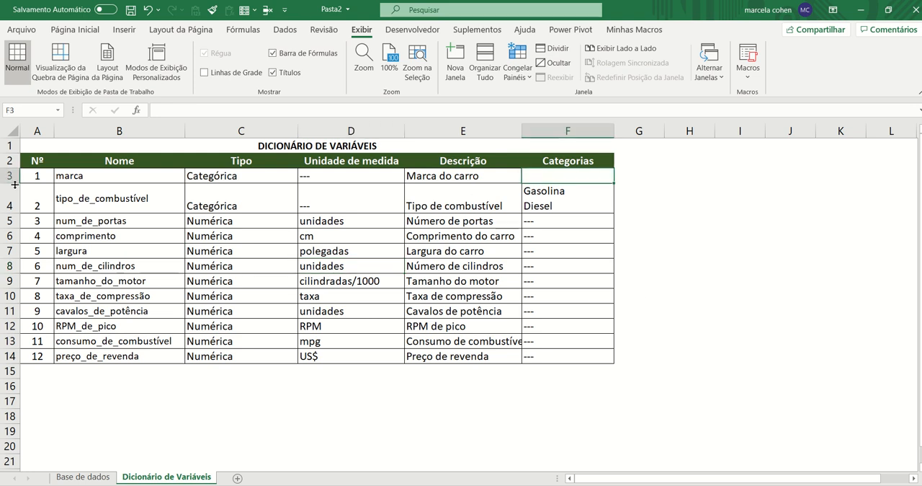
{"action": "left_click_drag", "start_coordinate": [15, 184], "coordinate": [14, 201]}
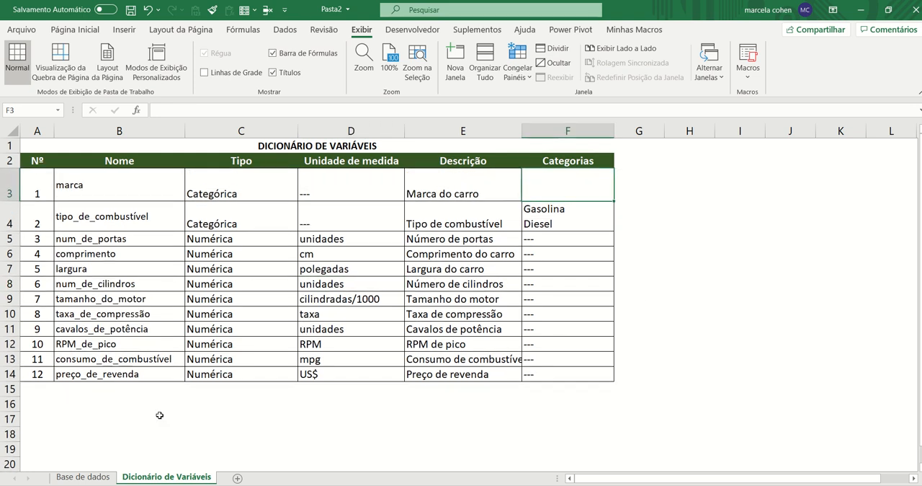
Copy all marca values from B2 down in Base de dados and paste them into Dicionário de Variáveis starting at I4
{"action": "left_click", "coordinate": [84, 477]}
{"action": "scroll", "coordinate": [90, 263], "scroll_direction": "up", "scroll_amount": 10}
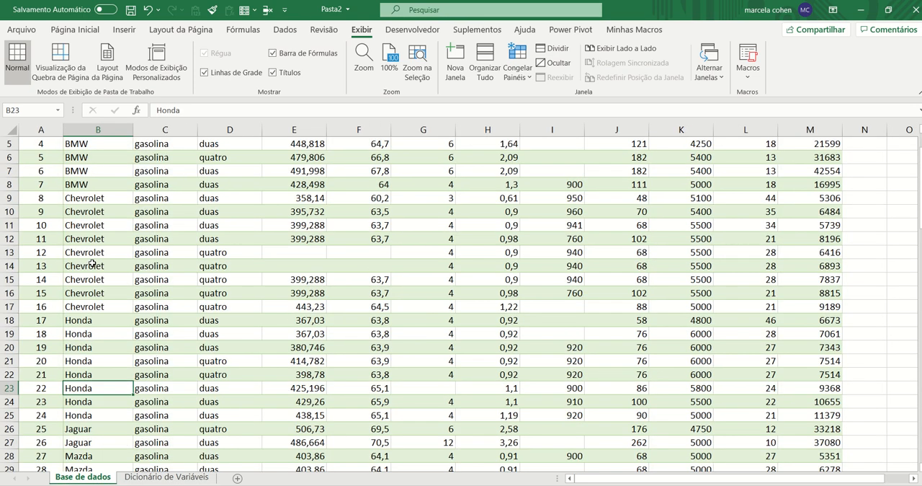
{"action": "left_click", "coordinate": [94, 177]}
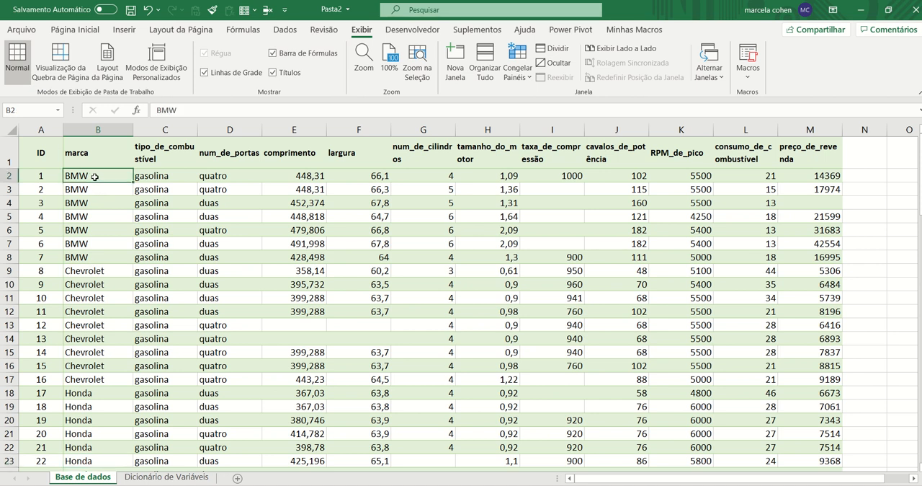
{"action": "key", "text": "ctrl+shift+Down"}
{"action": "key", "text": "ctrl+c"}
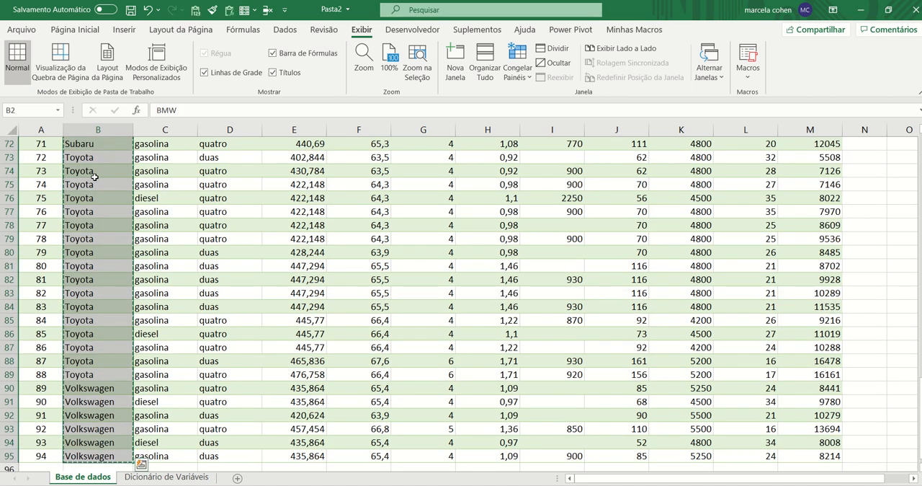
{"action": "left_click", "coordinate": [94, 177]}
{"action": "key", "text": "ctrl+Page_Down"}
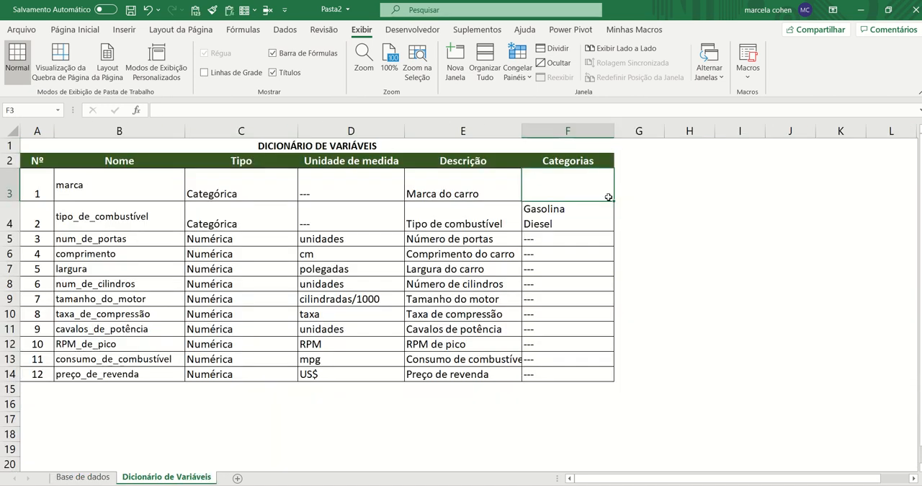
{"action": "left_click", "coordinate": [726, 211]}
{"action": "key", "text": "ctrl+v"}
{"action": "scroll", "coordinate": [721, 250], "scroll_direction": "down", "scroll_amount": 3}
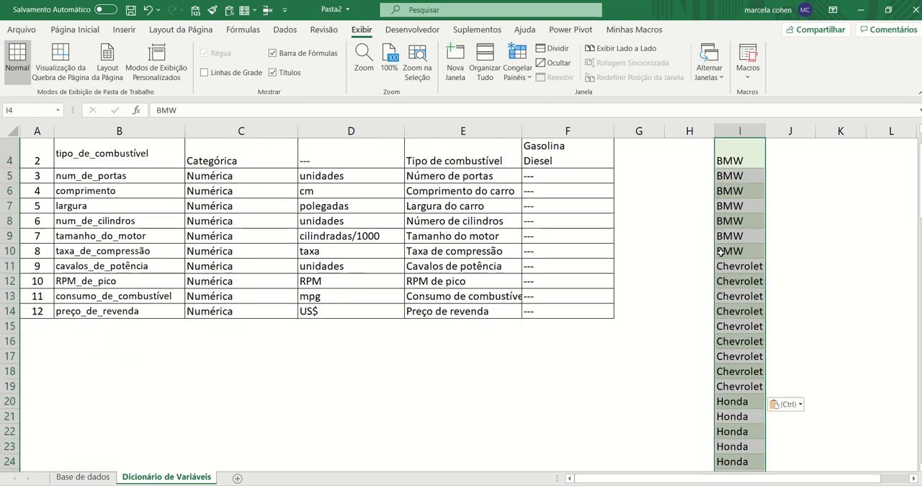
{"action": "scroll", "coordinate": [721, 251], "scroll_direction": "up", "scroll_amount": 3}
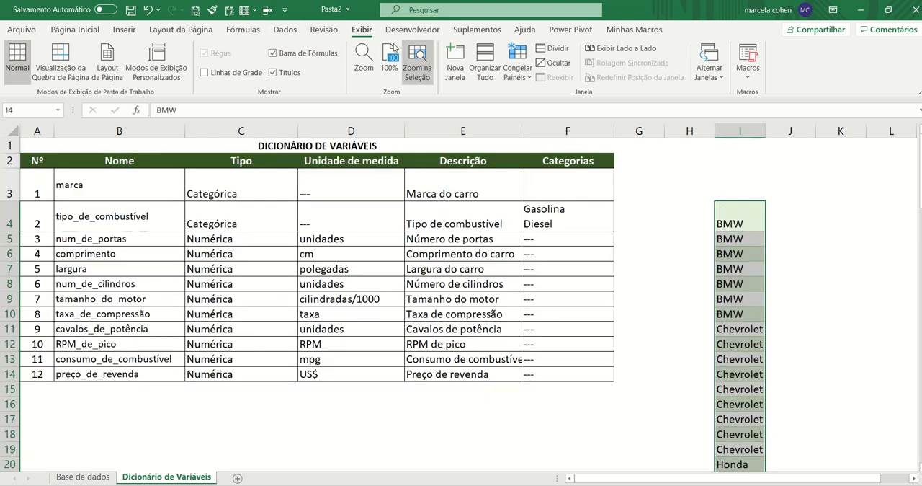
Remove the duplicates from the pasted brand list in column I, treating the data as having no header
{"action": "left_click", "coordinate": [285, 30]}
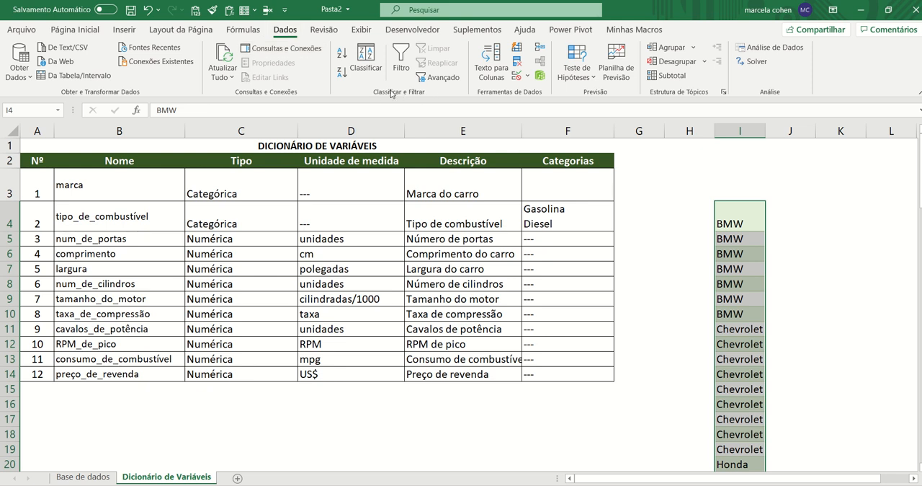
{"action": "left_click", "coordinate": [519, 67]}
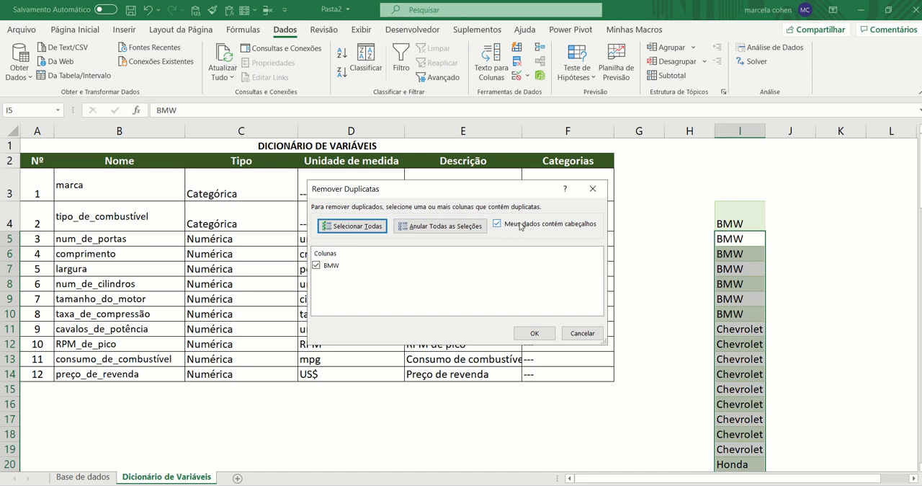
{"action": "left_click", "coordinate": [497, 224]}
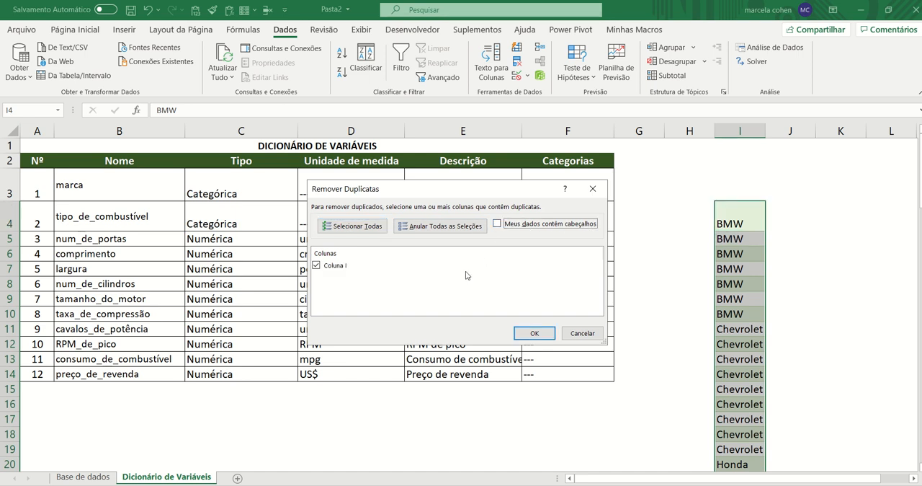
{"action": "left_click", "coordinate": [540, 335]}
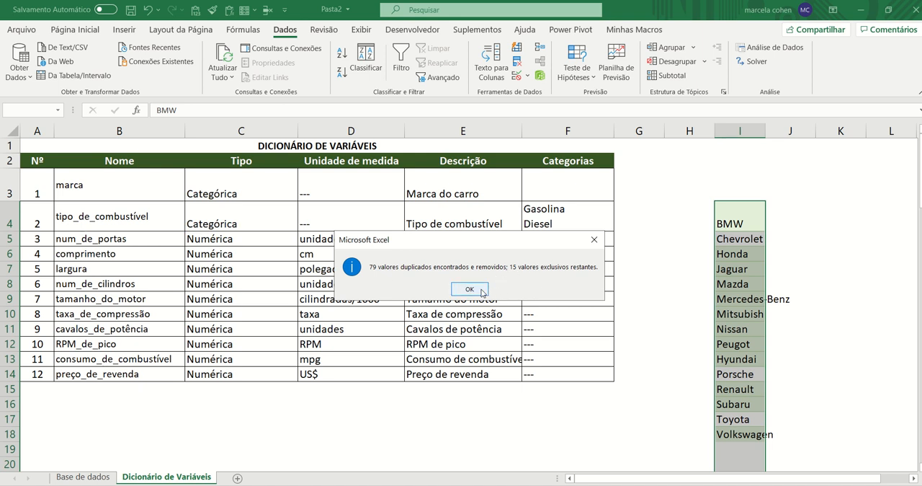
{"action": "left_click", "coordinate": [469, 289]}
{"action": "left_click", "coordinate": [744, 232]}
{"action": "left_click_drag", "start_coordinate": [742, 213], "coordinate": [725, 431]}
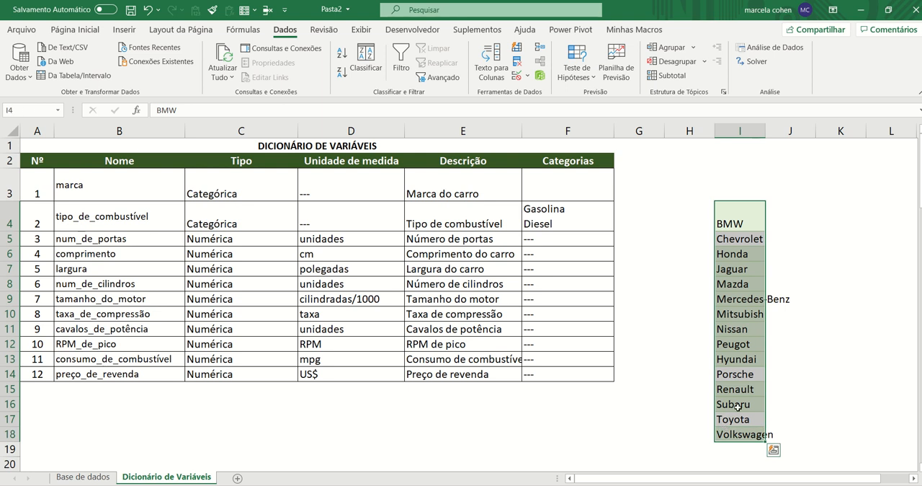
{"action": "key", "text": "ctrl+c"}
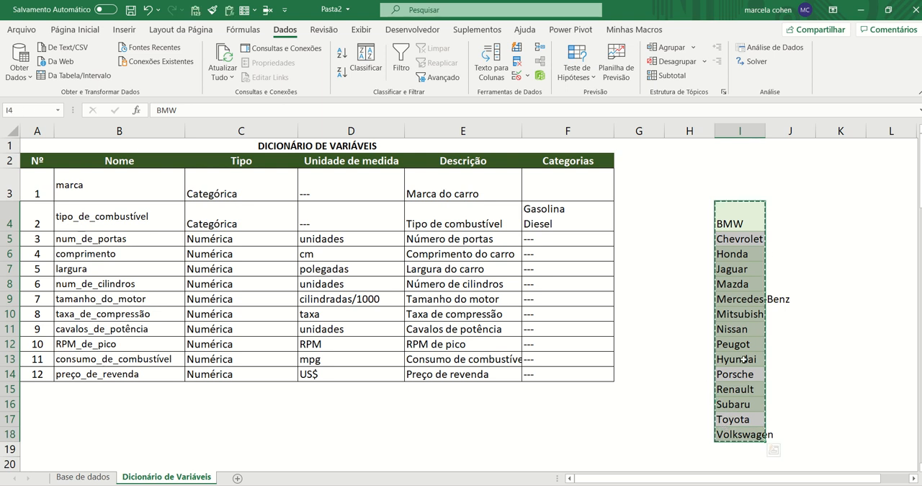
{"action": "double_click", "coordinate": [569, 190]}
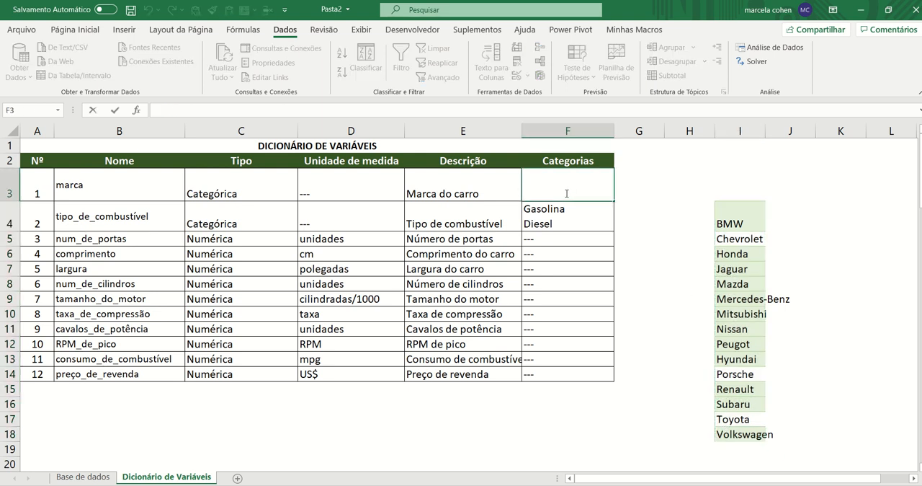
{"action": "key", "text": "Escape"}
{"action": "left_click", "coordinate": [821, 330]}
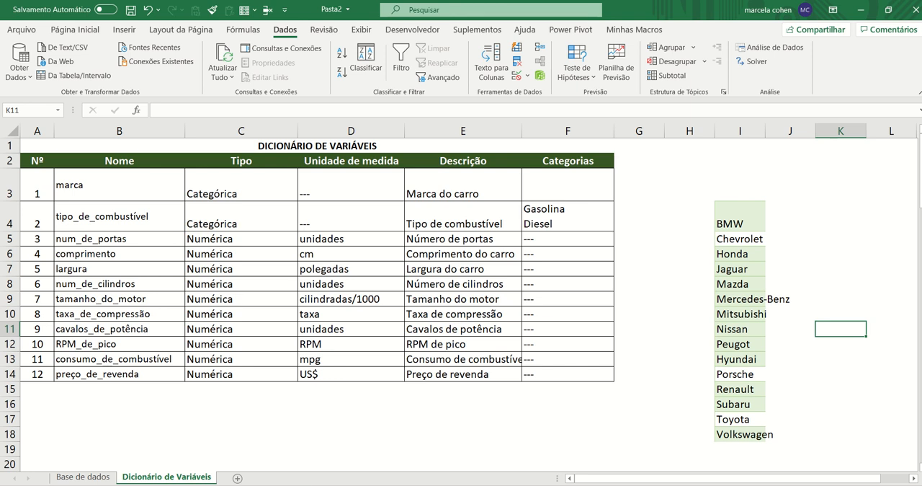
Copy the brand list in I4:I18 and paste it into a blank Notepad (Bloco de Notas) document
{"action": "left_click", "coordinate": [504, 485]}
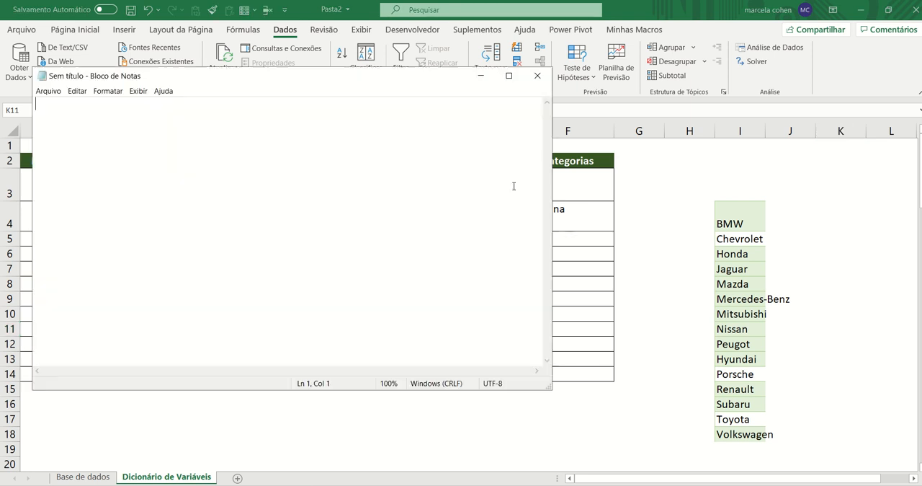
{"action": "key", "text": "alt+Tab"}
{"action": "left_click_drag", "start_coordinate": [740, 219], "coordinate": [738, 433]}
{"action": "key", "text": "ctrl+c"}
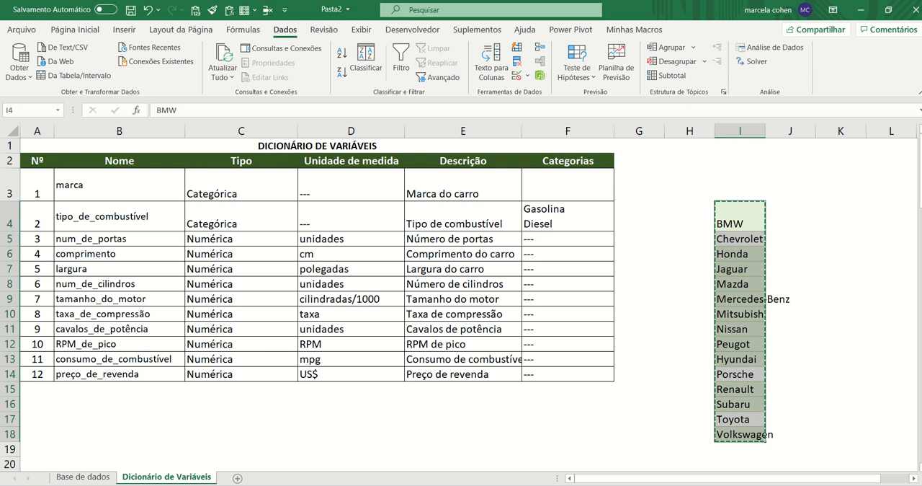
{"action": "left_click", "coordinate": [324, 485]}
{"action": "key", "text": "ctrl+v"}
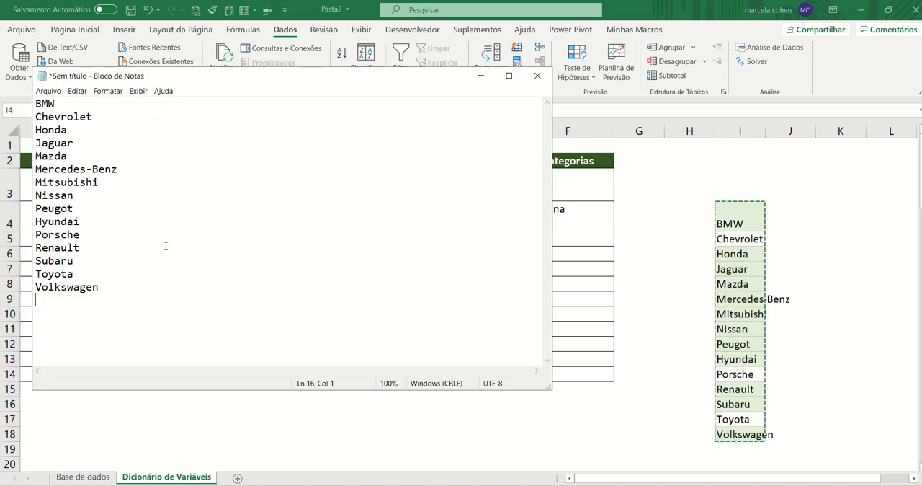
Copy all the brand names from Notepad and paste them into the single Categorias cell F3 of the marca row in Excel
{"action": "key", "text": "ctrl+a"}
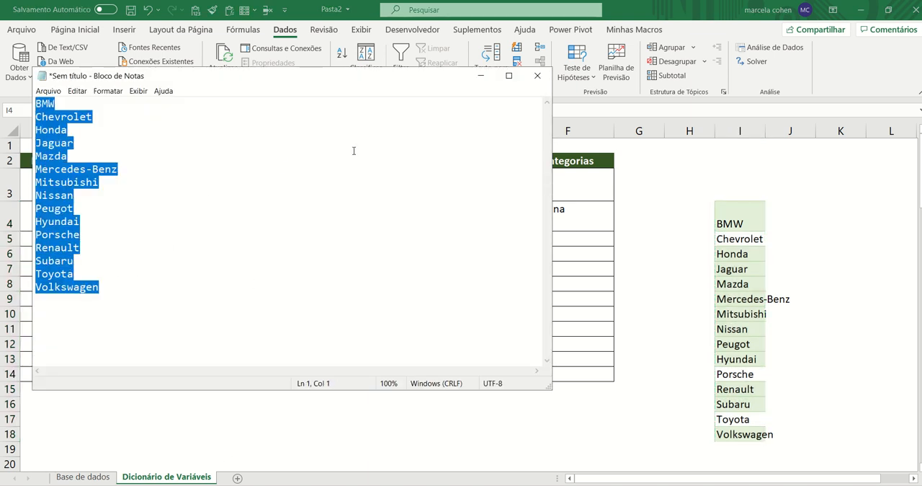
{"action": "left_click", "coordinate": [481, 75]}
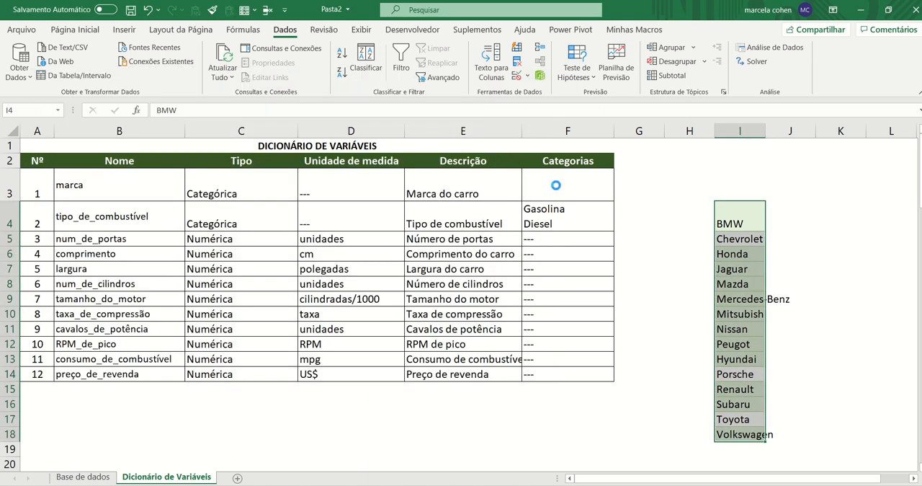
{"action": "scroll", "coordinate": [623, 181], "scroll_direction": "up", "scroll_amount": 2, "text": "ctrl"}
{"action": "scroll", "coordinate": [623, 181], "scroll_direction": "up", "scroll_amount": 1}
{"action": "double_click", "coordinate": [534, 201]}
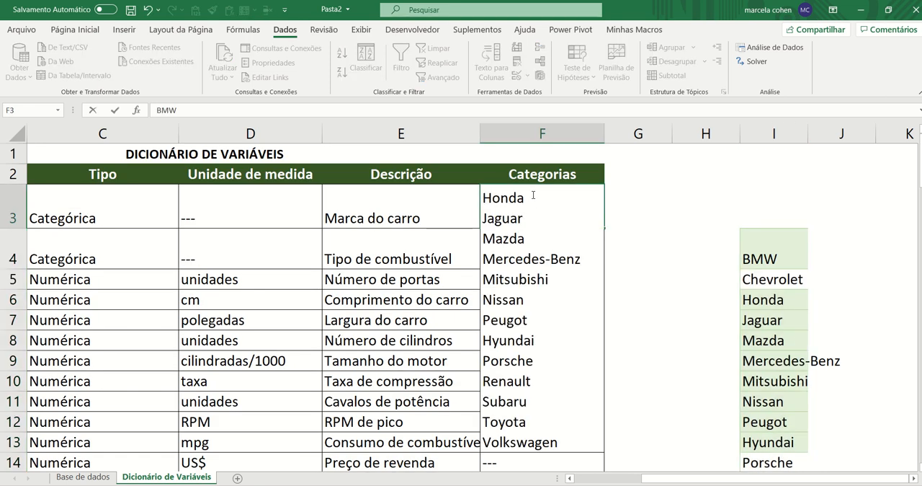
{"action": "key", "text": "Return"}
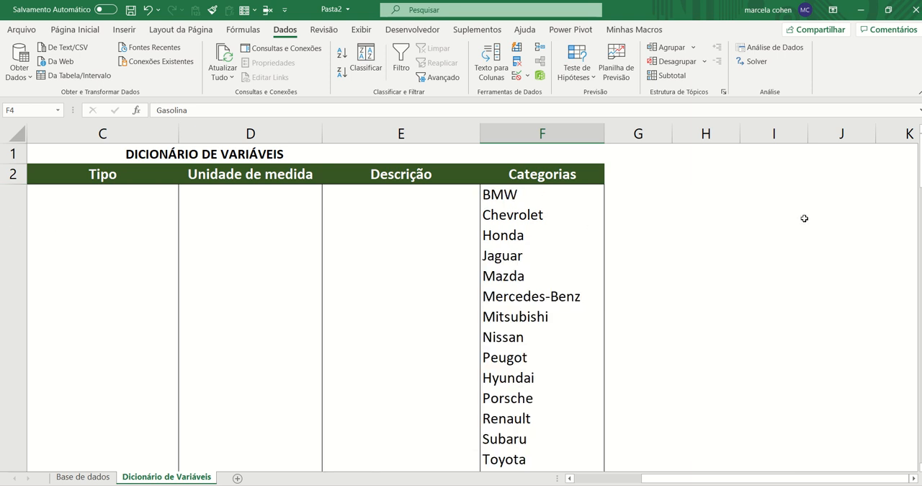
{"action": "scroll", "coordinate": [758, 188], "scroll_direction": "down", "scroll_amount": 1}
{"action": "scroll", "coordinate": [759, 185], "scroll_direction": "left", "scroll_amount": 2}
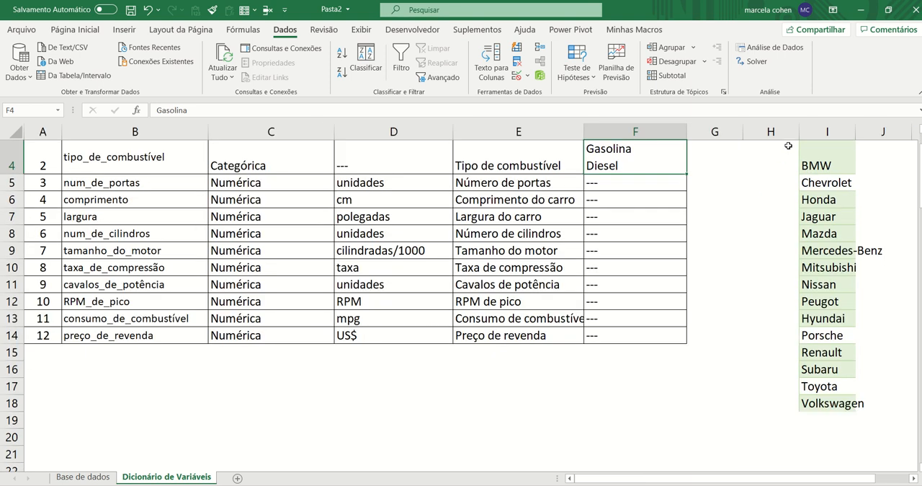
{"action": "scroll", "coordinate": [789, 145], "scroll_direction": "up", "scroll_amount": 1}
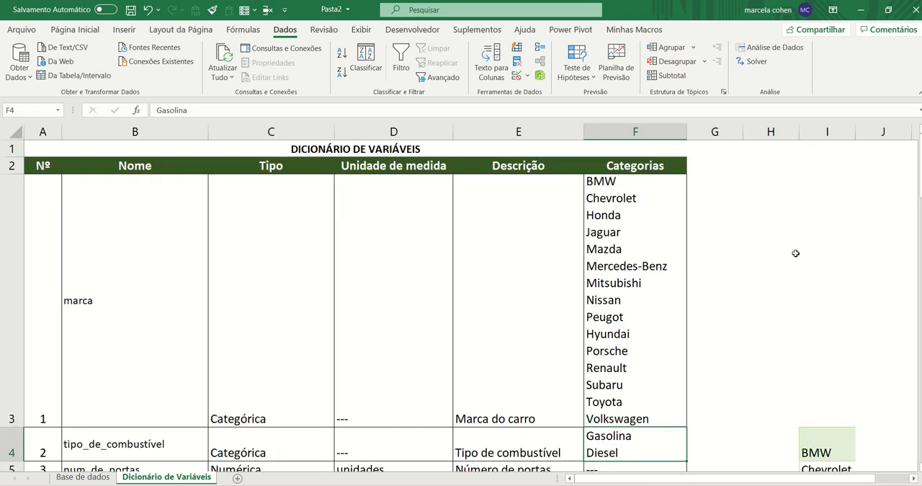
{"action": "scroll", "coordinate": [795, 252], "scroll_direction": "down", "scroll_amount": 1}
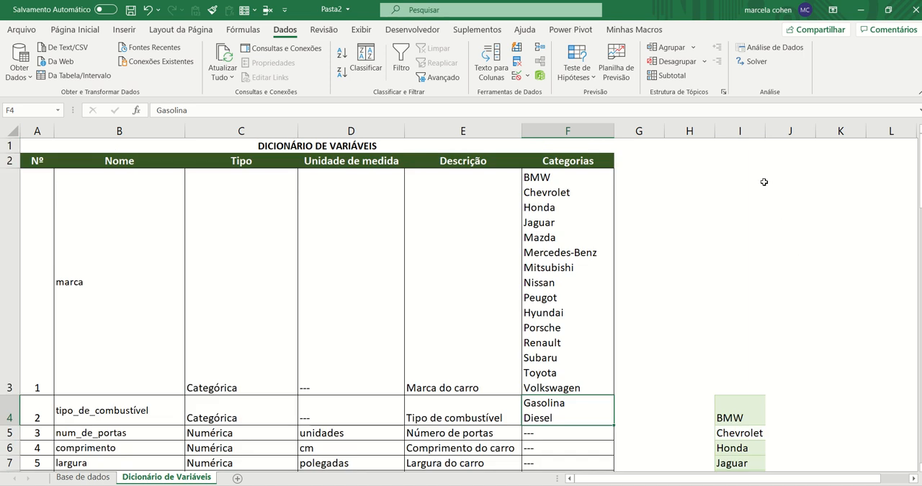
Delete column I, which holds the auxiliary brand list
{"action": "scroll", "coordinate": [728, 281], "scroll_direction": "down", "scroll_amount": 1}
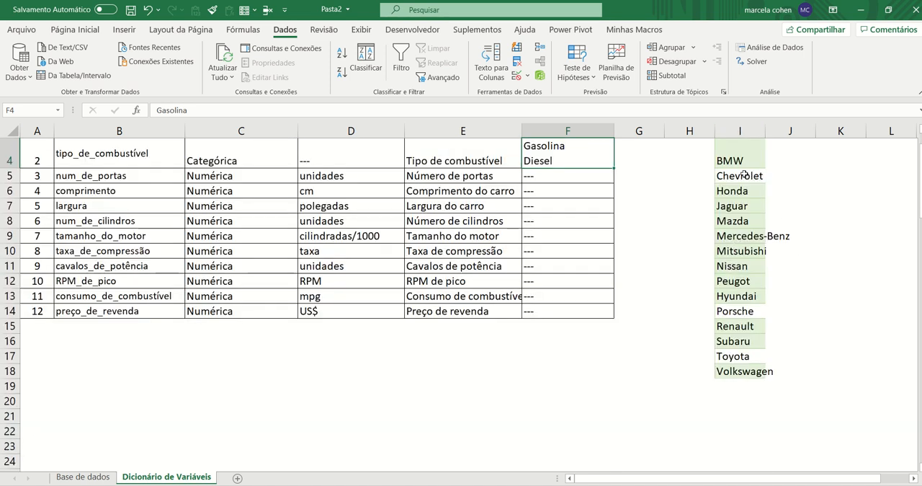
{"action": "left_click", "coordinate": [742, 130]}
{"action": "right_click", "coordinate": [741, 130]}
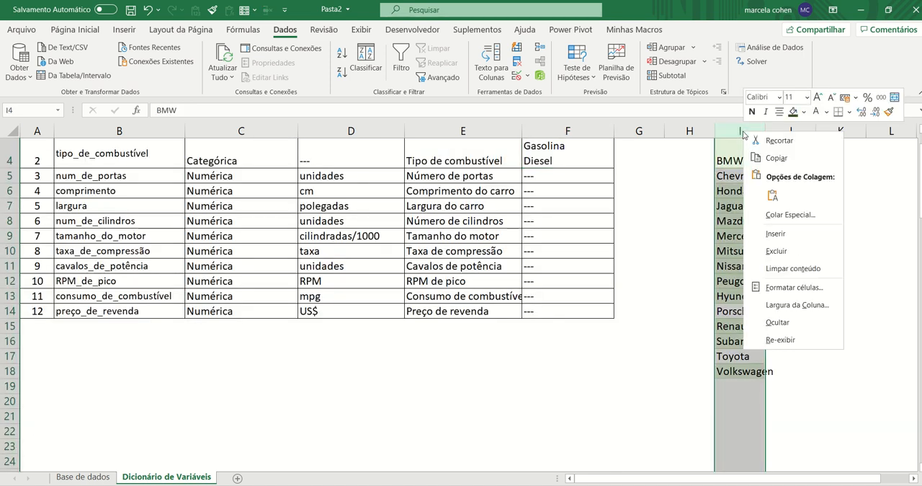
{"action": "left_click", "coordinate": [770, 251]}
{"action": "scroll", "coordinate": [740, 247], "scroll_direction": "up", "scroll_amount": 1}
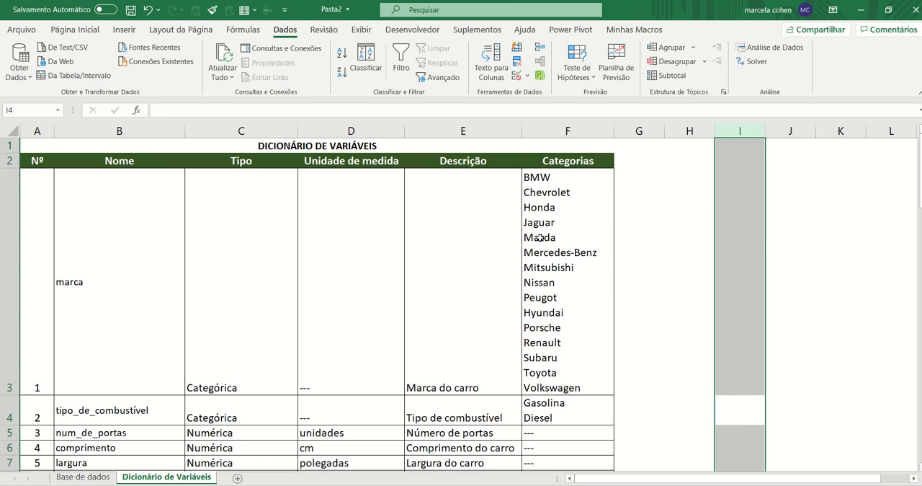
Align the contents of the marca row, A3:E3, to the top of their cells
{"action": "left_click", "coordinate": [314, 288]}
{"action": "left_click_drag", "start_coordinate": [462, 345], "coordinate": [46, 274]}
{"action": "left_click", "coordinate": [78, 26]}
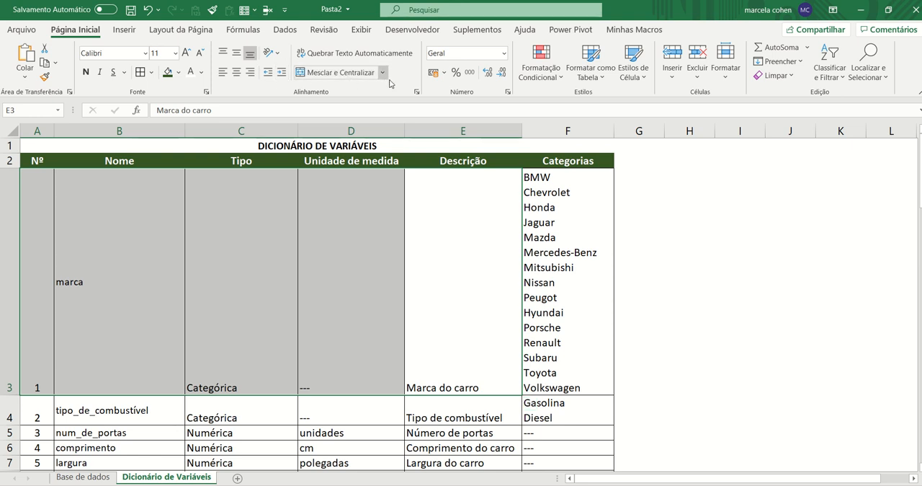
{"action": "left_click", "coordinate": [223, 53]}
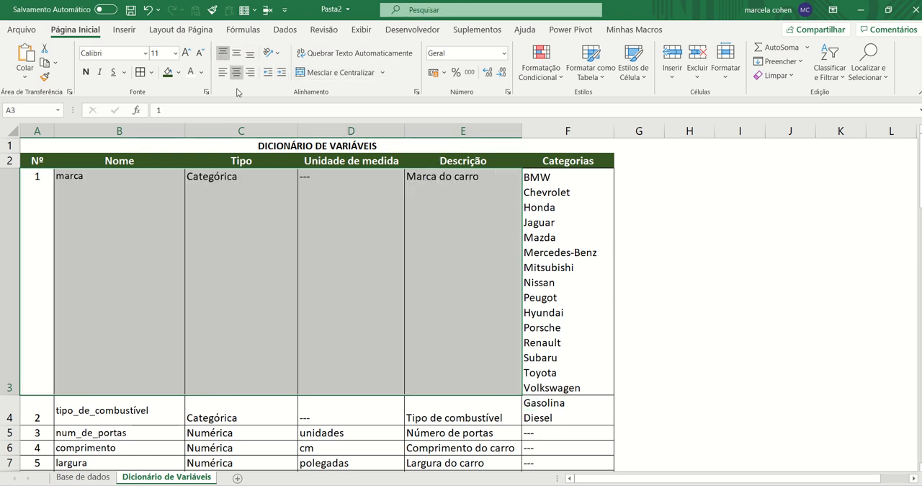
{"action": "left_click", "coordinate": [333, 248]}
Reduce the font size of the brand list in F3 to 8
{"action": "left_click", "coordinate": [548, 259]}
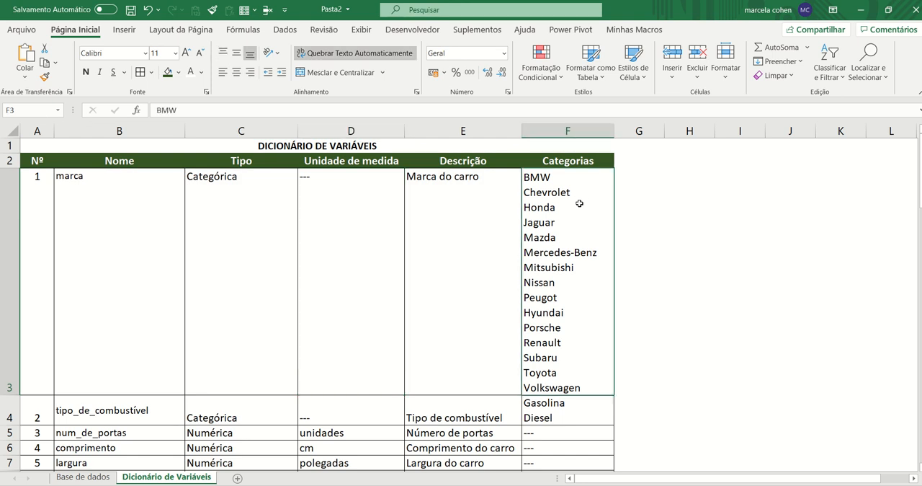
{"action": "left_click", "coordinate": [200, 53]}
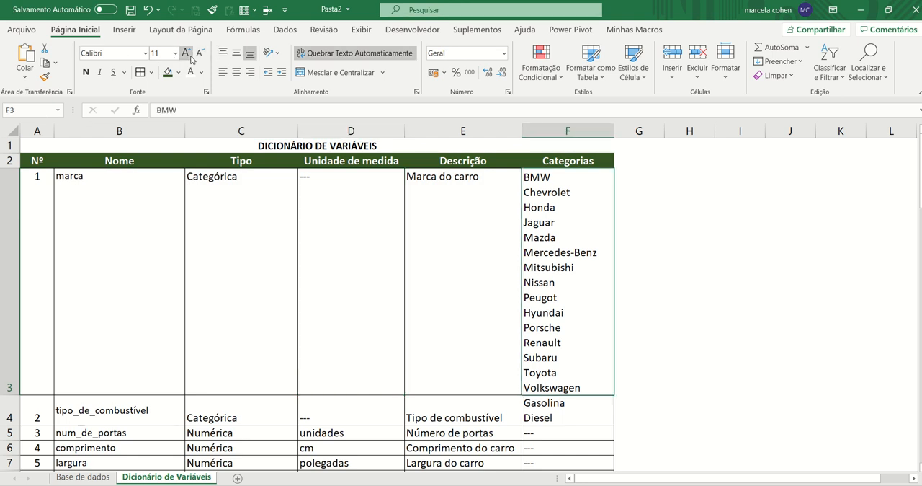
{"action": "left_click", "coordinate": [200, 53]}
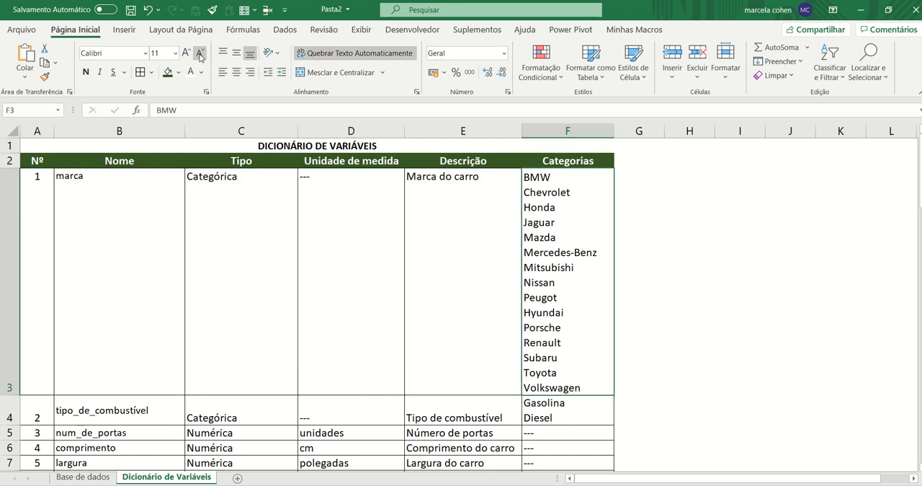
{"action": "left_click", "coordinate": [735, 240]}
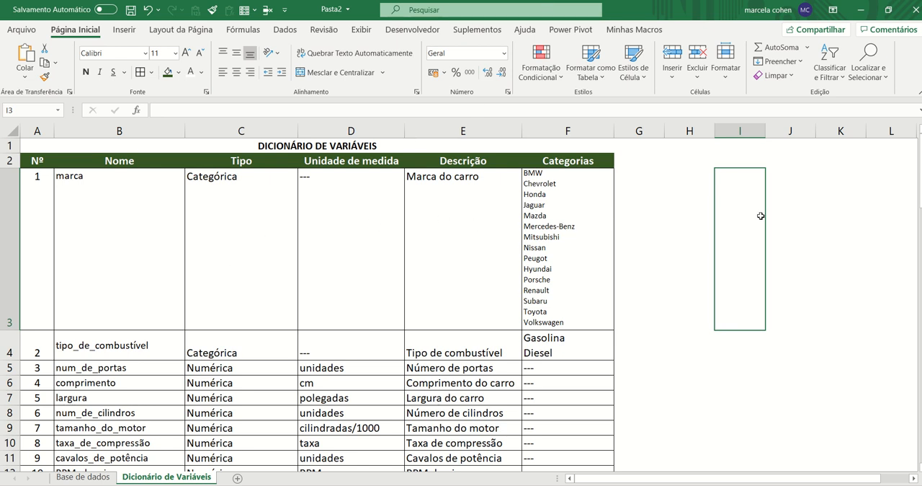
Align the contents of the tipo_de_combustível row, A4:E4, to the top of their cells
{"action": "scroll", "coordinate": [310, 275], "scroll_direction": "down", "scroll_amount": 1}
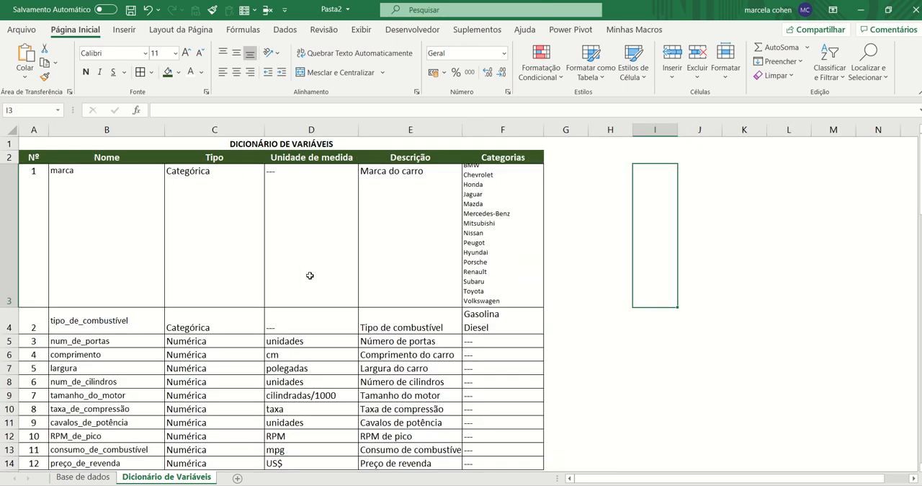
{"action": "left_click", "coordinate": [46, 322]}
{"action": "left_click_drag", "start_coordinate": [60, 323], "coordinate": [414, 324]}
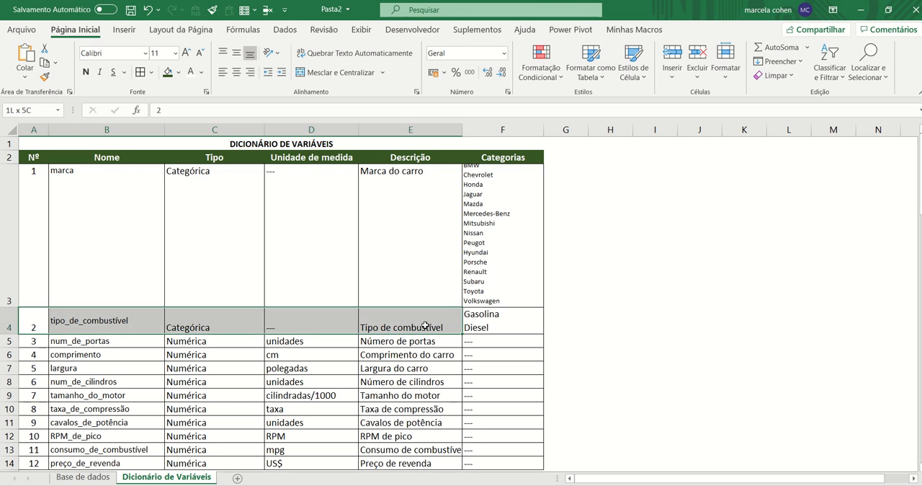
{"action": "left_click", "coordinate": [222, 54]}
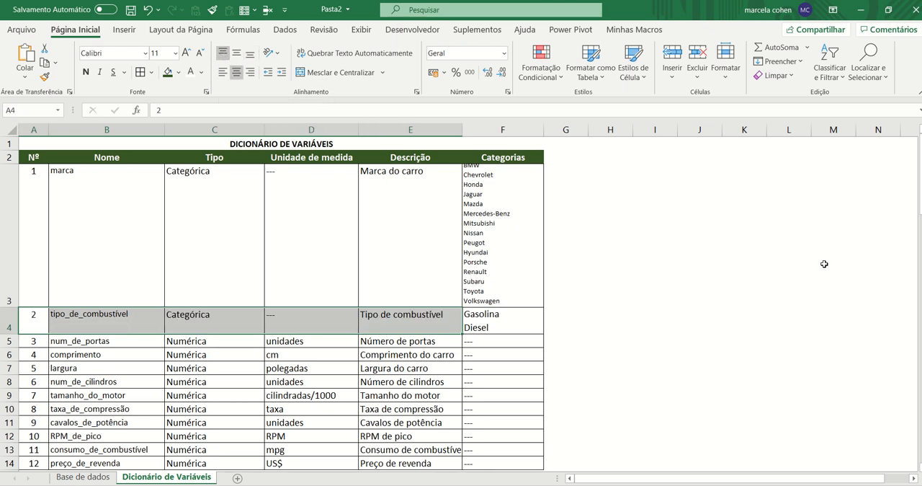
{"action": "left_click", "coordinate": [742, 242]}
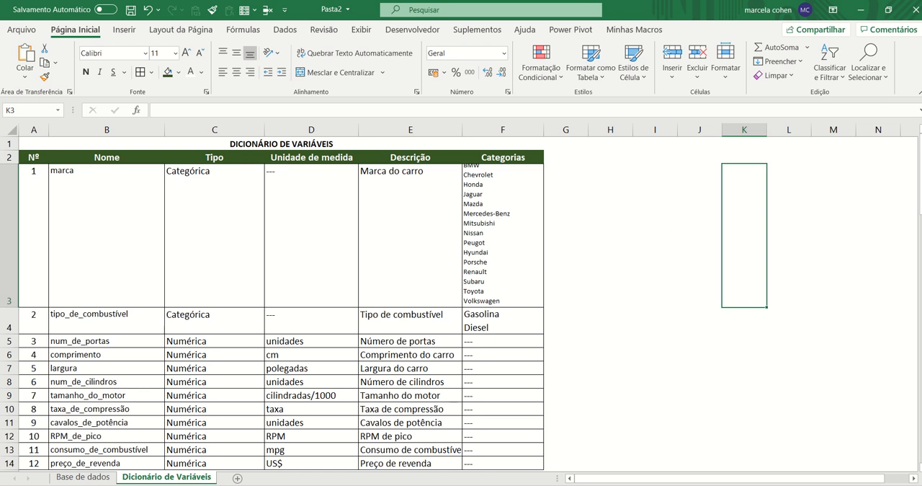
Go to the Base de dados sheet and look through its records, checking whether the header row stays in view
{"action": "left_click", "coordinate": [83, 477]}
{"action": "scroll", "coordinate": [174, 322], "scroll_direction": "up", "scroll_amount": 11}
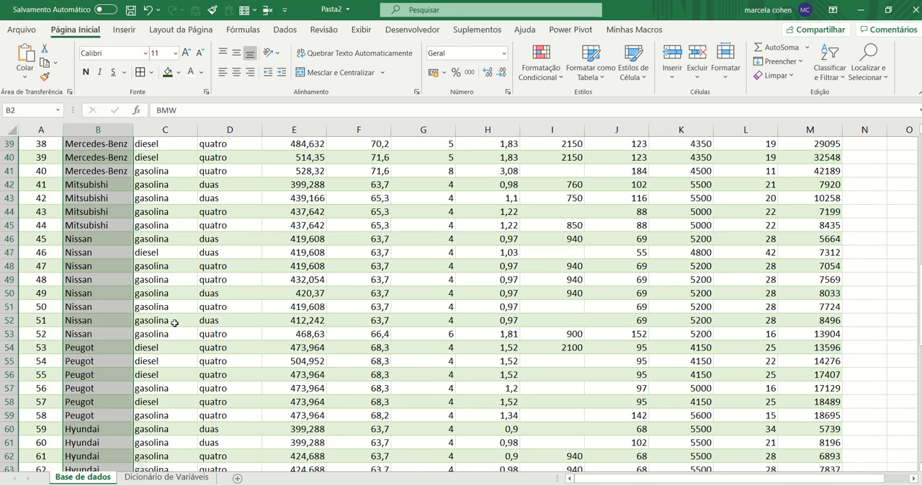
{"action": "key", "text": "ctrl+Home"}
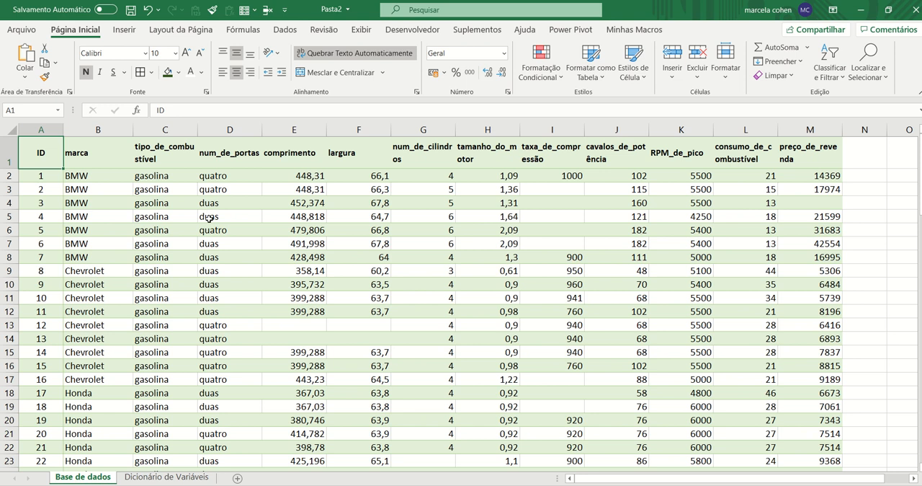
{"action": "scroll", "coordinate": [210, 216], "scroll_direction": "down", "scroll_amount": 5}
{"action": "scroll", "coordinate": [210, 219], "scroll_direction": "up", "scroll_amount": 2}
{"action": "scroll", "coordinate": [211, 219], "scroll_direction": "up", "scroll_amount": 3}
{"action": "scroll", "coordinate": [228, 184], "scroll_direction": "down", "scroll_amount": 12}
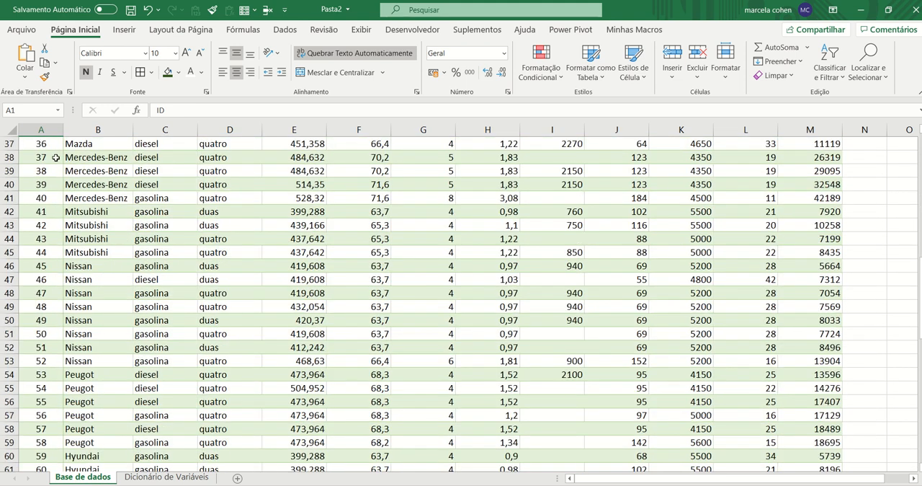
{"action": "scroll", "coordinate": [367, 281], "scroll_direction": "up", "scroll_amount": 12}
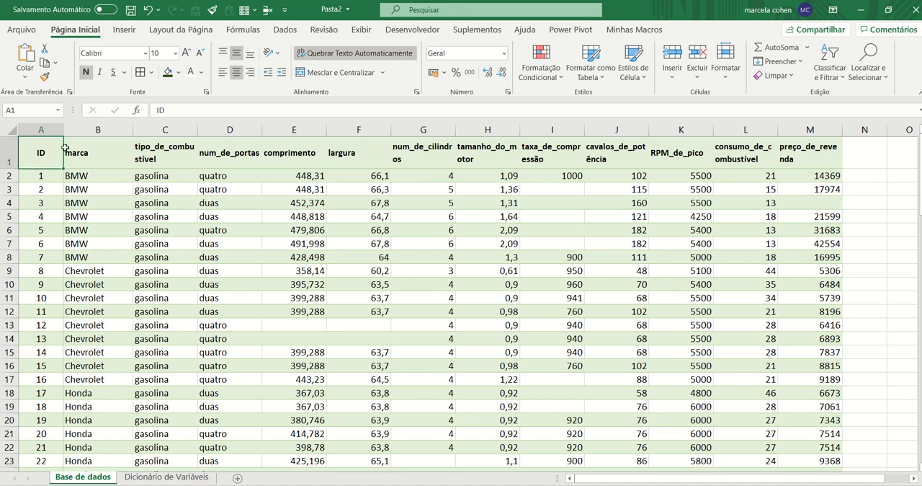
Freeze the panes of Base de dados at B2 to lock the header row and the ID column, and check the result further down
{"action": "left_click", "coordinate": [10, 157]}
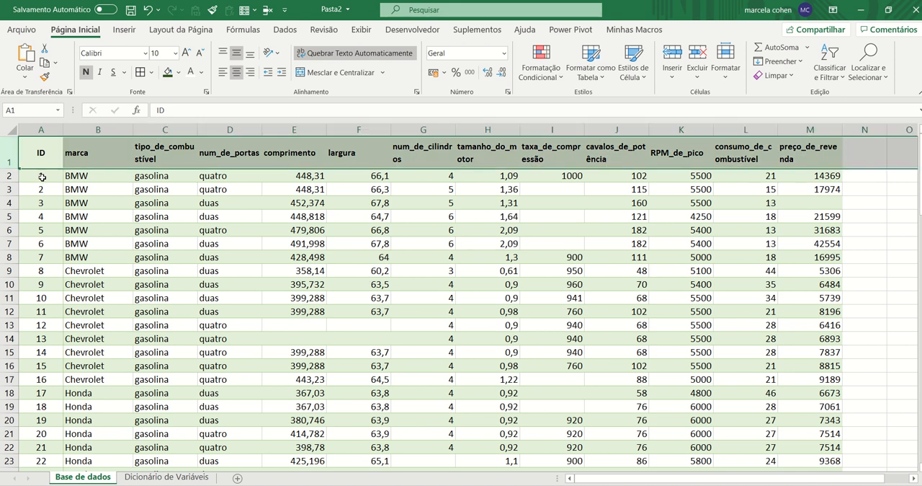
{"action": "left_click", "coordinate": [51, 128]}
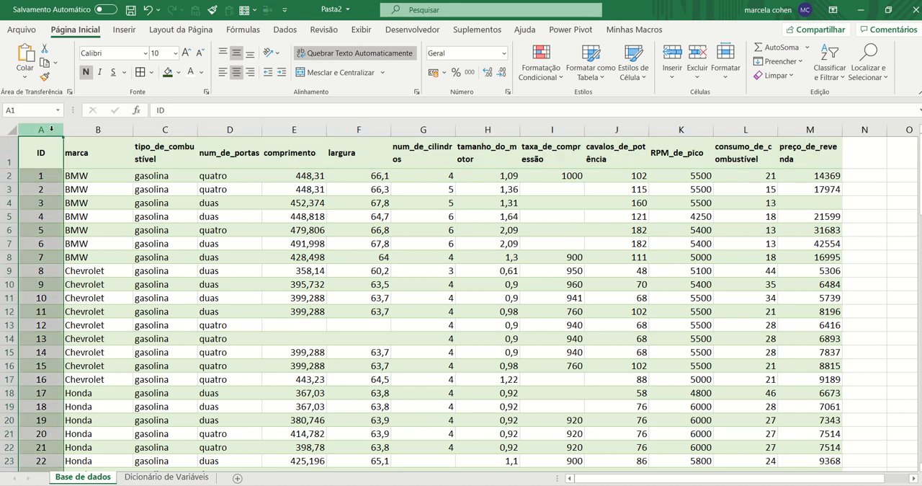
{"action": "left_click", "coordinate": [9, 153]}
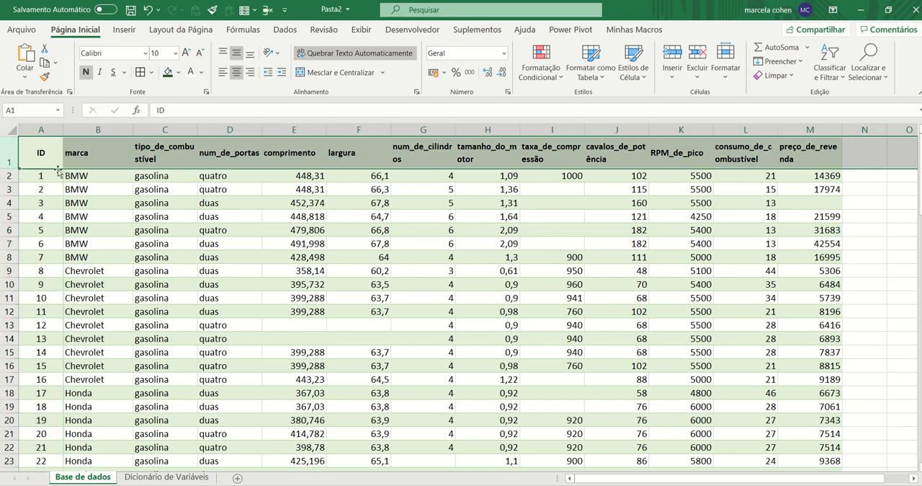
{"action": "scroll", "coordinate": [85, 178], "scroll_direction": "up", "scroll_amount": 2, "text": "ctrl"}
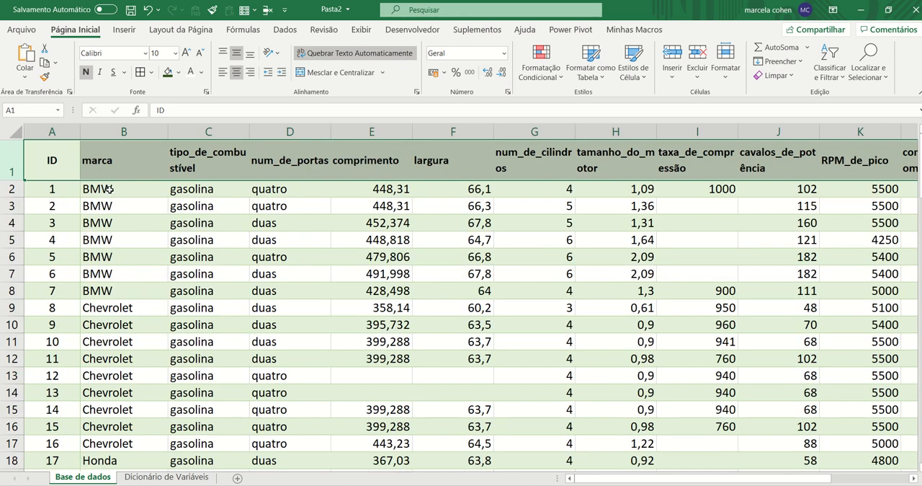
{"action": "left_click", "coordinate": [108, 189]}
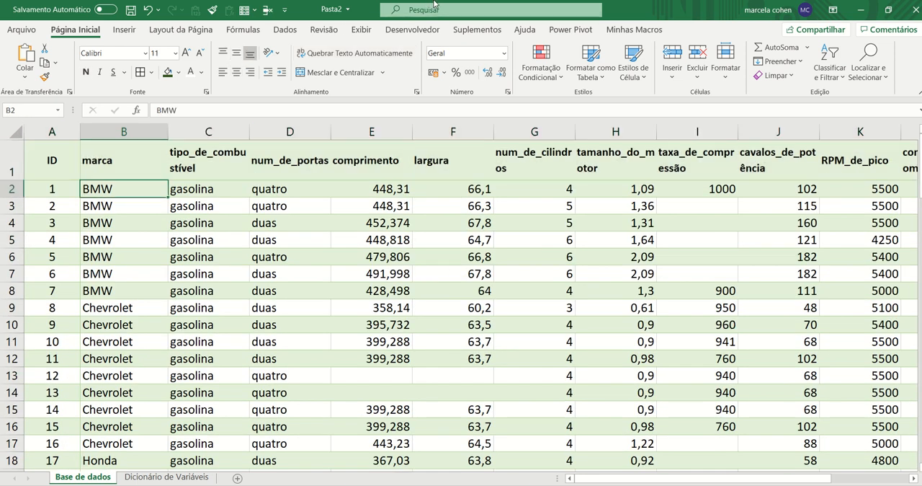
{"action": "left_click", "coordinate": [365, 31]}
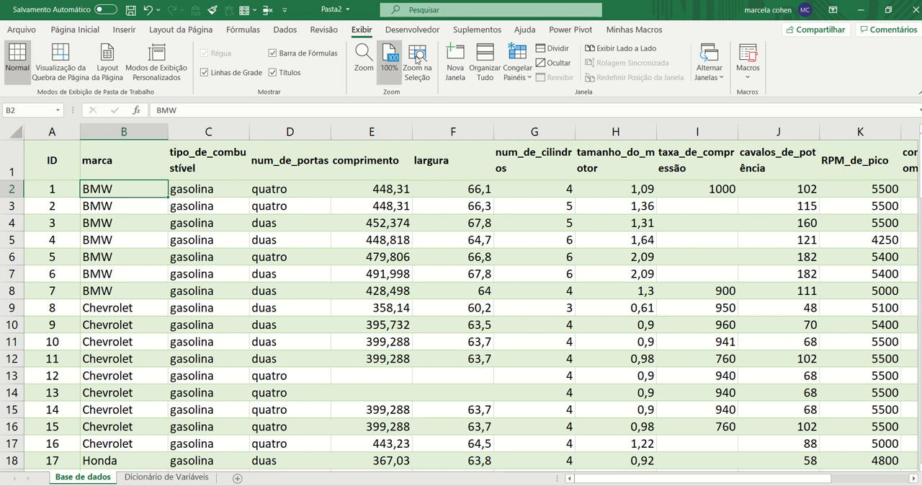
{"action": "left_click", "coordinate": [516, 72]}
{"action": "left_click", "coordinate": [522, 98]}
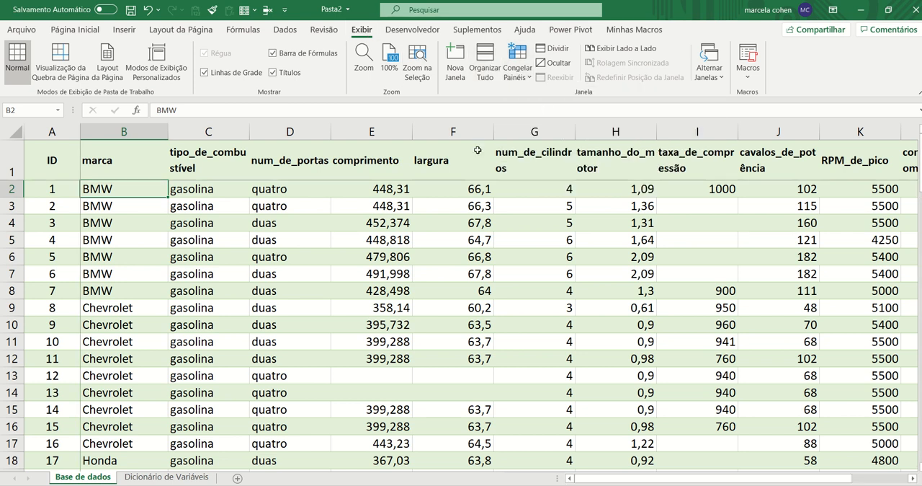
{"action": "scroll", "coordinate": [154, 289], "scroll_direction": "down", "scroll_amount": 1, "text": "ctrl"}
{"action": "scroll", "coordinate": [208, 230], "scroll_direction": "down", "scroll_amount": 11}
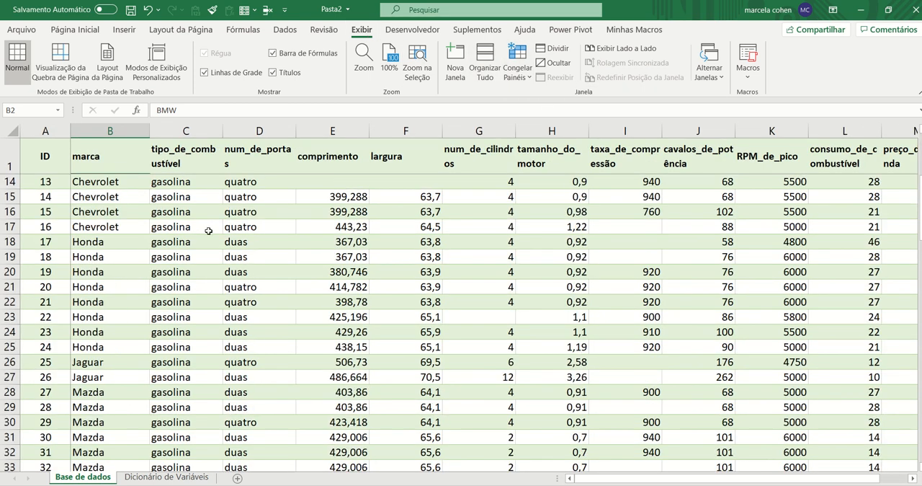
Left-align all the column headings in row 1 of Base de dados
{"action": "scroll", "coordinate": [208, 231], "scroll_direction": "up", "scroll_amount": 6}
{"action": "scroll", "coordinate": [208, 231], "scroll_direction": "up", "scroll_amount": 5}
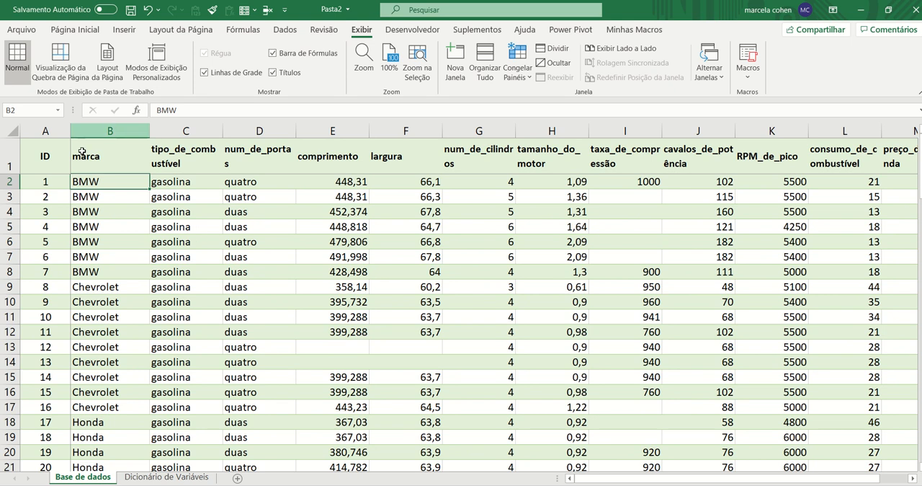
{"action": "left_click", "coordinate": [10, 156]}
{"action": "left_click", "coordinate": [75, 30]}
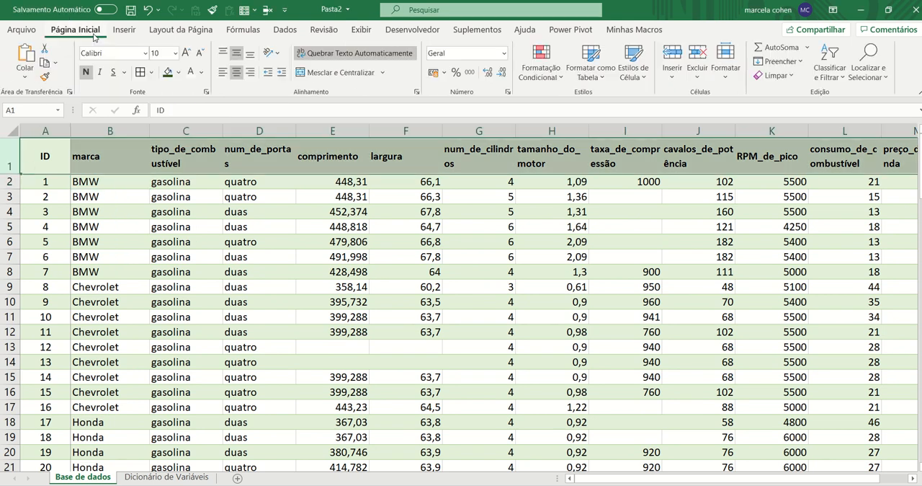
{"action": "left_click", "coordinate": [224, 73]}
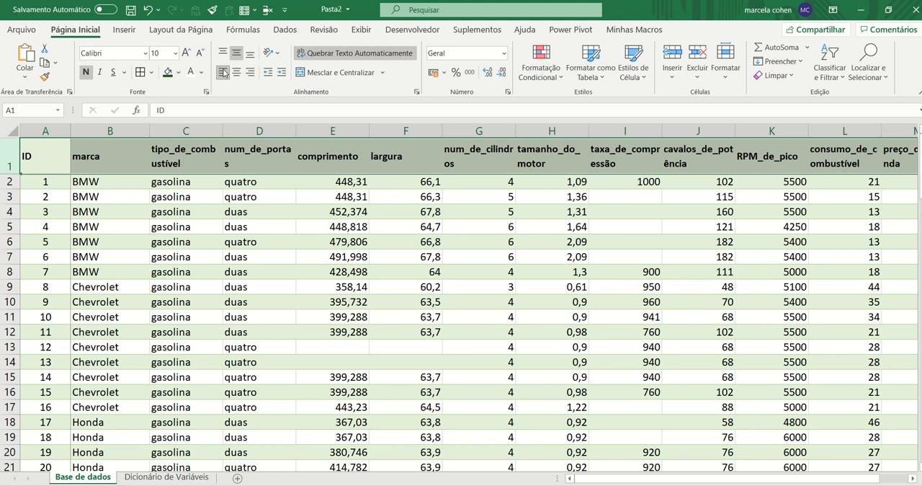
Widen the tipo_de_combustível, num_de_portas, num_de_cilindros and tamanho_do_motor columns so each heading fits on one line
{"action": "left_click", "coordinate": [422, 152]}
{"action": "left_click", "coordinate": [259, 155]}
{"action": "left_click", "coordinate": [186, 159]}
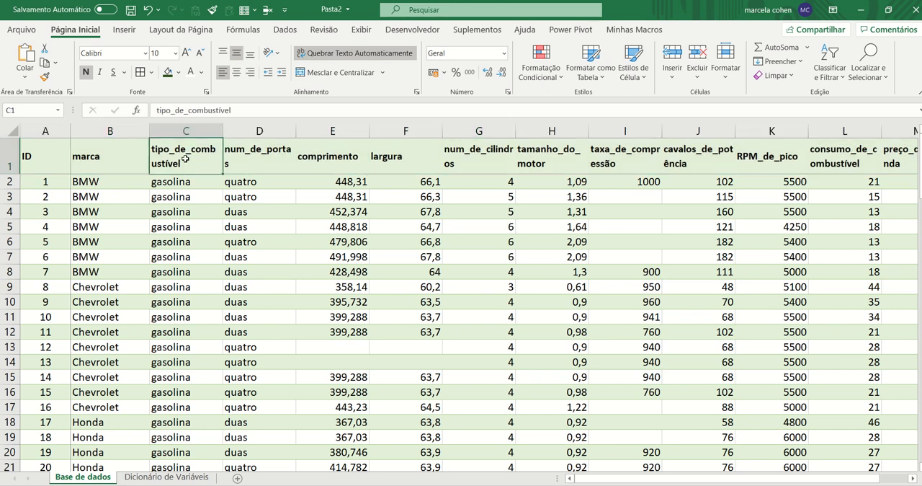
{"action": "left_click_drag", "start_coordinate": [222, 131], "coordinate": [263, 131]}
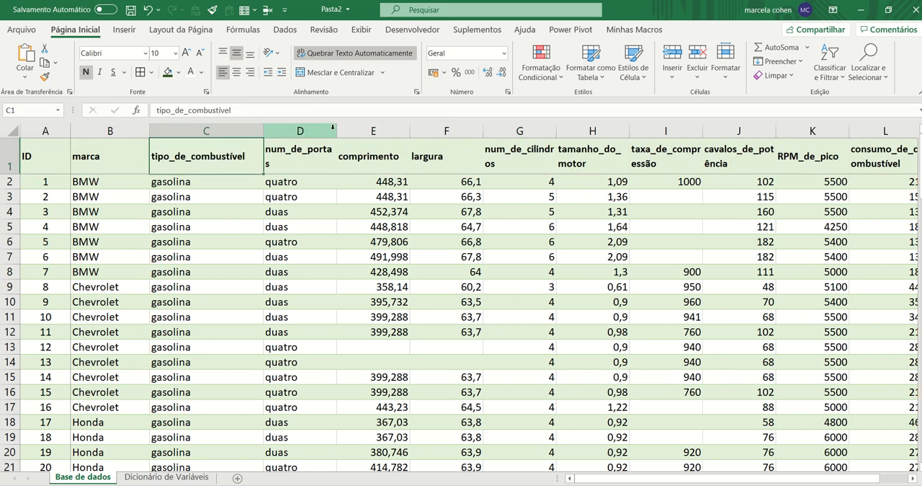
{"action": "left_click_drag", "start_coordinate": [337, 130], "coordinate": [351, 131]}
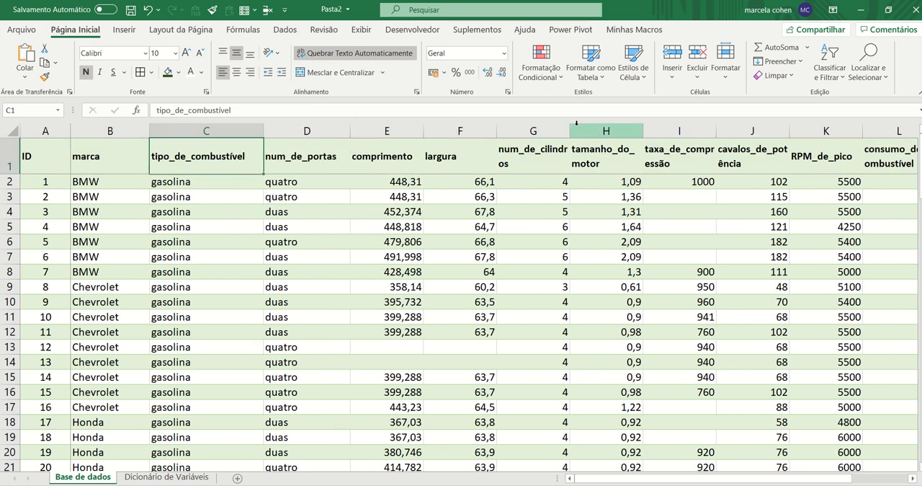
{"action": "left_click_drag", "start_coordinate": [570, 131], "coordinate": [596, 131]}
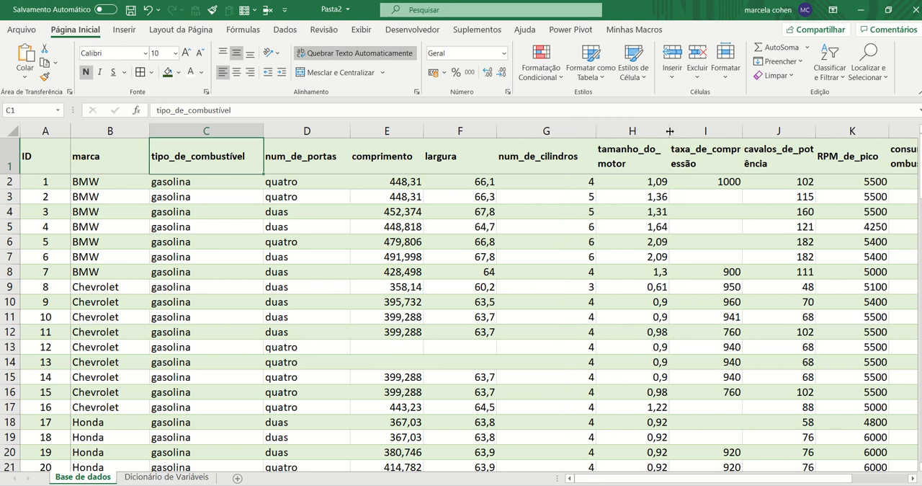
{"action": "left_click_drag", "start_coordinate": [670, 131], "coordinate": [693, 132]}
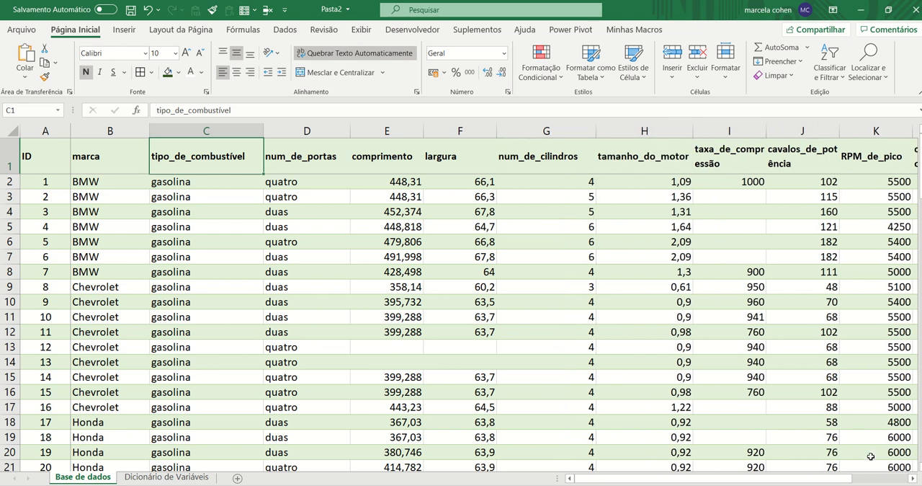
Widen the taxa_de_compressão, cavalos_de_potência, consumo_de_combustível and preço_de_revenda columns so each heading fits on one line
{"action": "scroll", "coordinate": [913, 478], "scroll_direction": "right", "scroll_amount": 4}
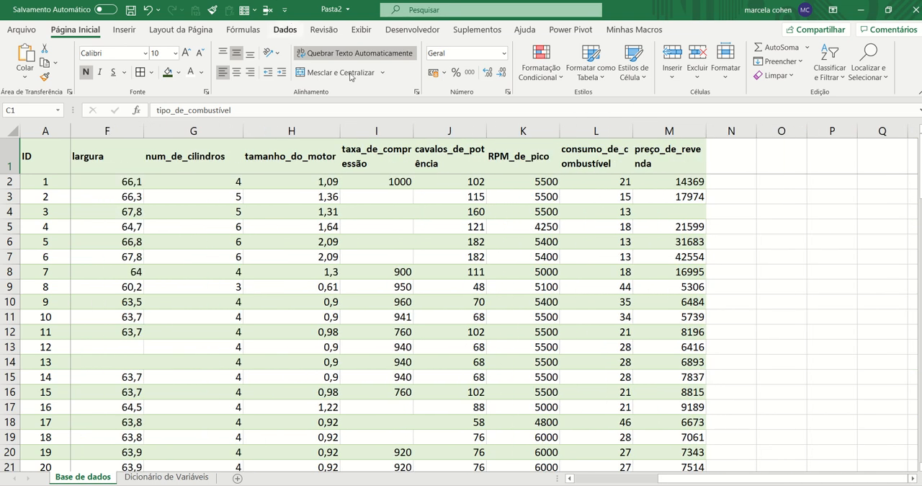
{"action": "left_click_drag", "start_coordinate": [377, 130], "coordinate": [509, 135]}
{"action": "left_click", "coordinate": [431, 144]}
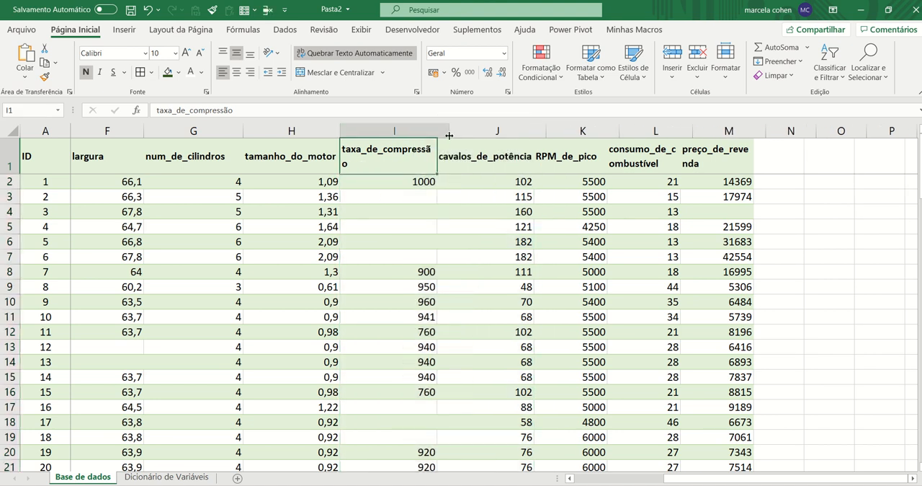
{"action": "left_click_drag", "start_coordinate": [692, 130], "coordinate": [745, 131]}
{"action": "left_click_drag", "start_coordinate": [819, 130], "coordinate": [859, 130]}
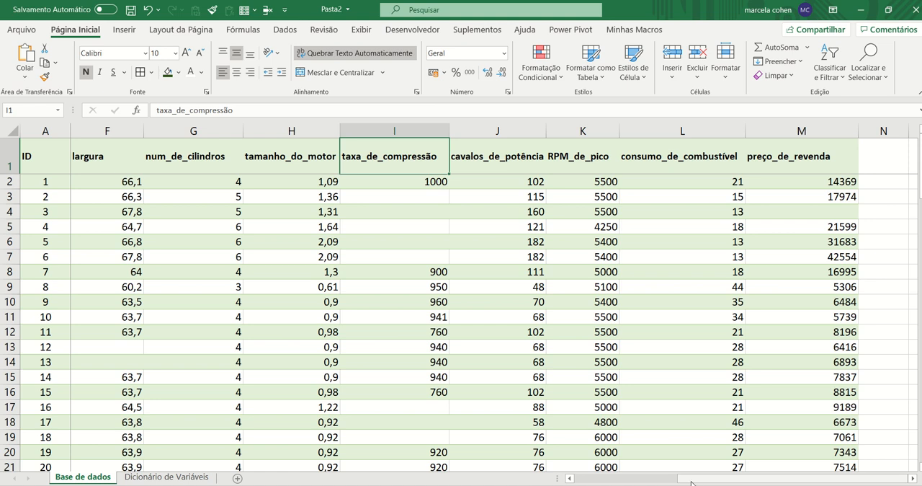
{"action": "left_click_drag", "start_coordinate": [695, 481], "coordinate": [591, 479]}
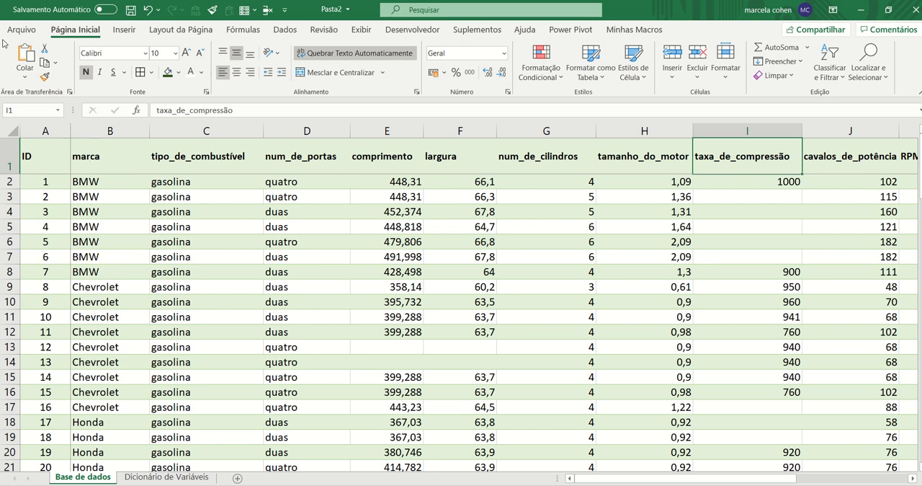
Save the workbook under the new name PPD_base_de_dados in the Documentos folder as an .xlsx file
{"action": "left_click", "coordinate": [22, 30]}
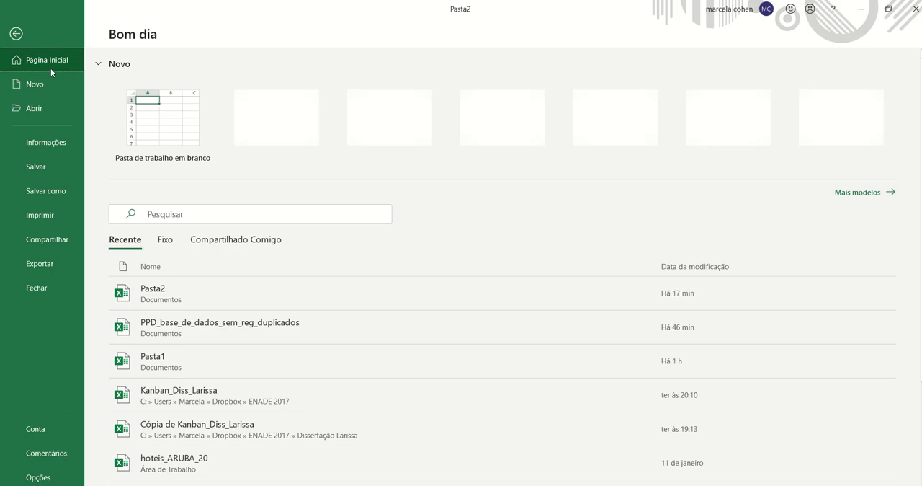
{"action": "left_click", "coordinate": [53, 190]}
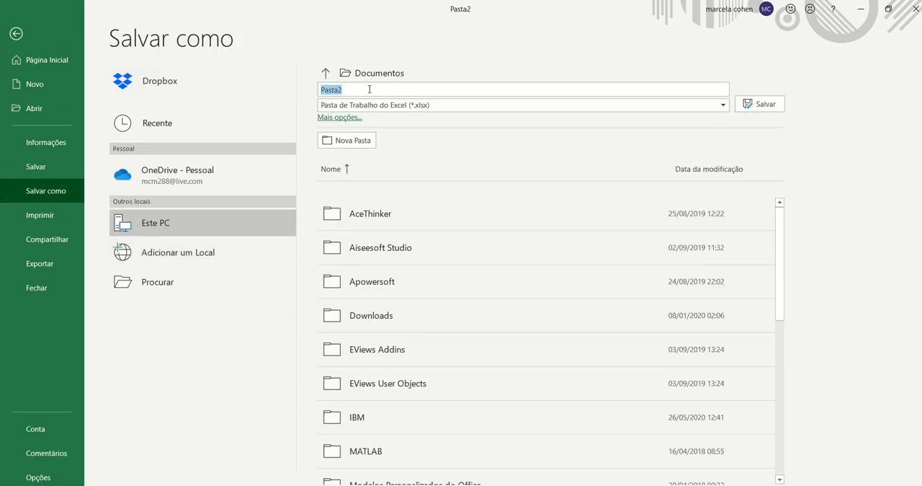
{"action": "type", "text": "P"}
{"action": "type", "text": "PD_base_ded"}
{"action": "left_click", "coordinate": [759, 108]}
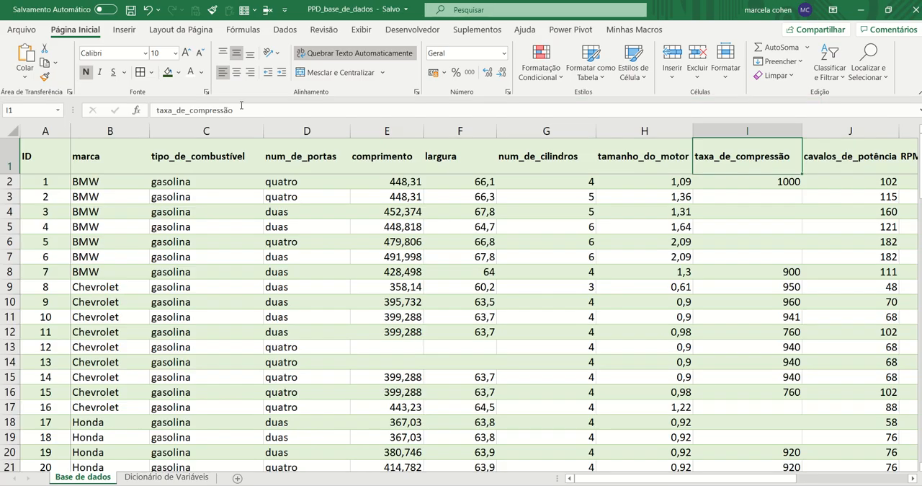
Save a backup copy of the workbook in Documentos as PPD_base_de_dados_BACKUP and check both of its sheets
{"action": "left_click", "coordinate": [24, 31]}
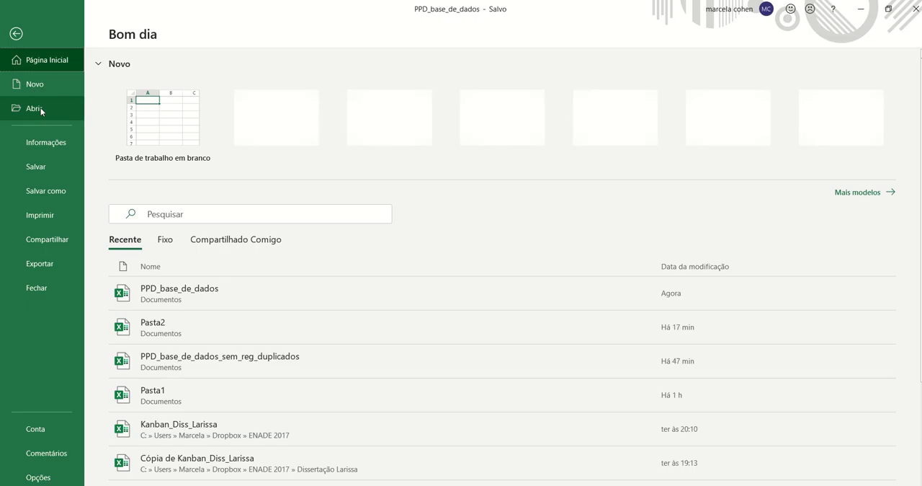
{"action": "left_click", "coordinate": [61, 191]}
{"action": "left_click", "coordinate": [427, 90]}
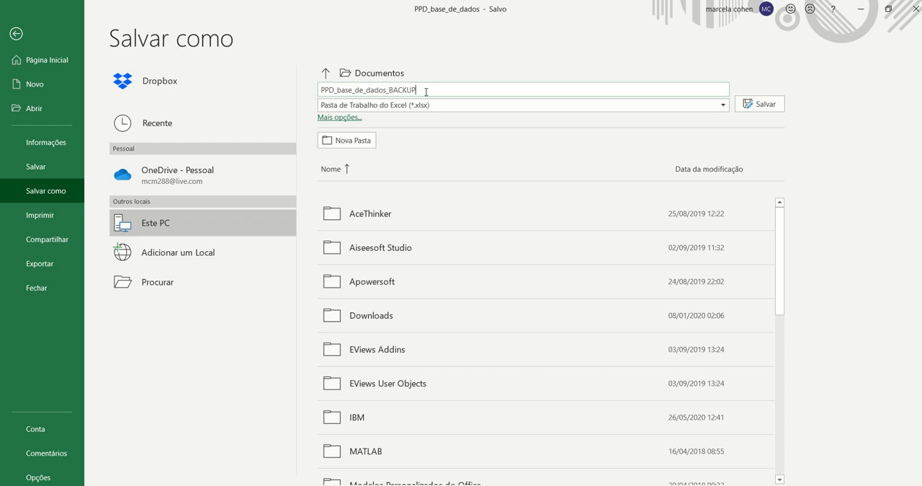
{"action": "left_click", "coordinate": [757, 106]}
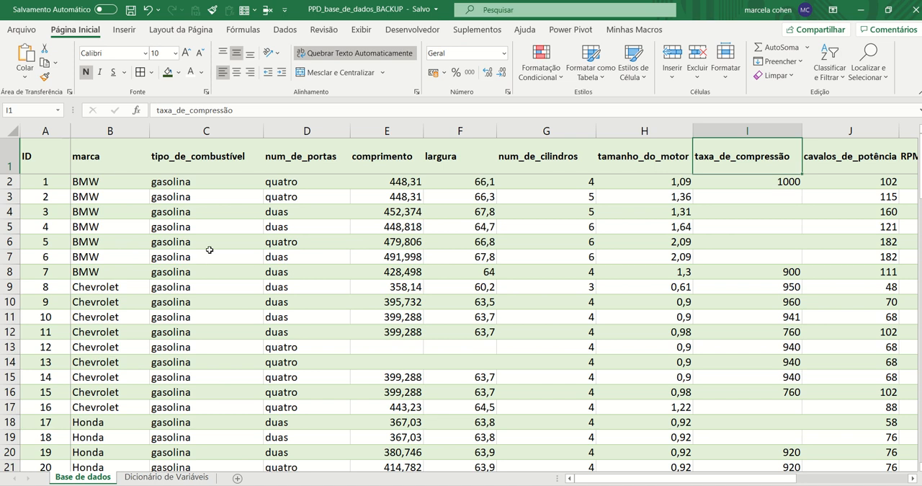
{"action": "left_click", "coordinate": [148, 478]}
{"action": "left_click", "coordinate": [104, 479]}
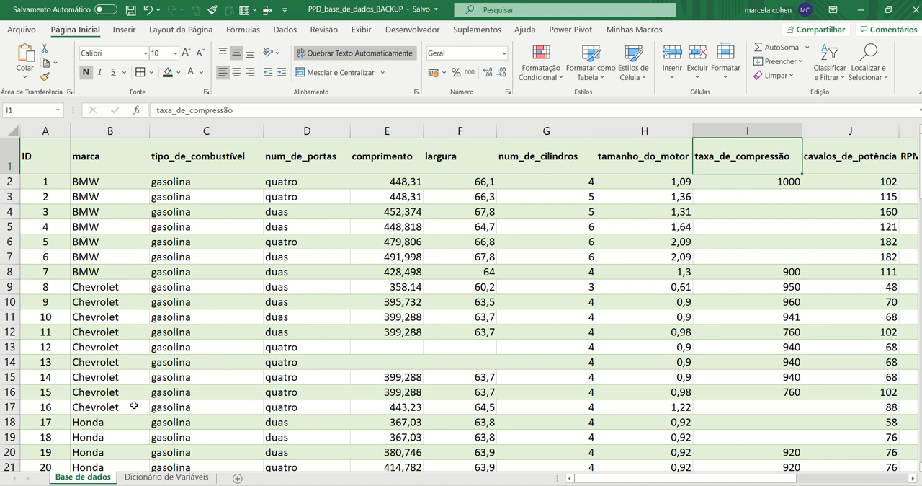